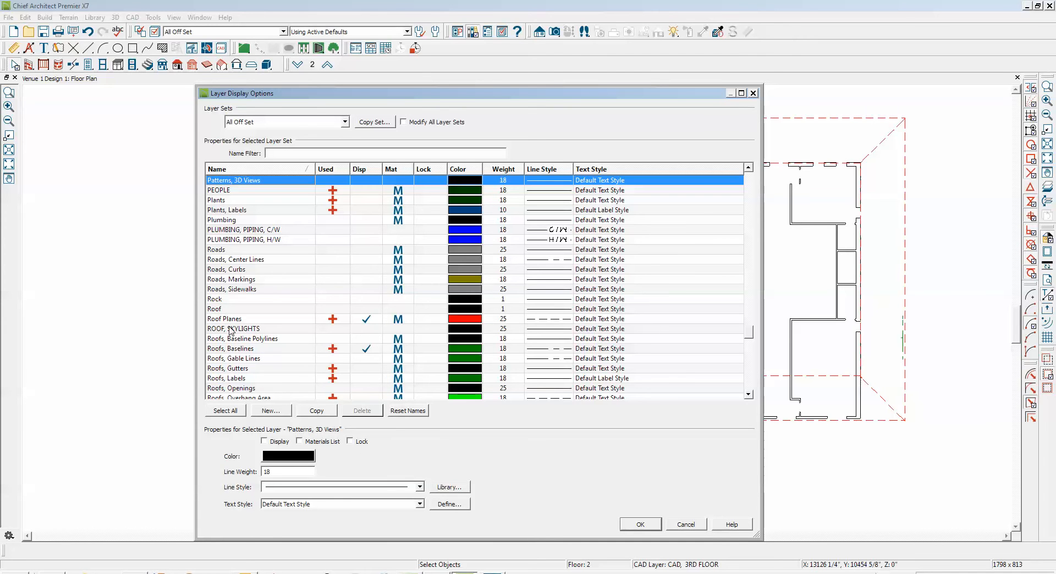
Review the displayed layers in the All Off Set layer set, then examine the roof baseline along the plan's lower exterior wall
drag(751, 332, 754, 385)
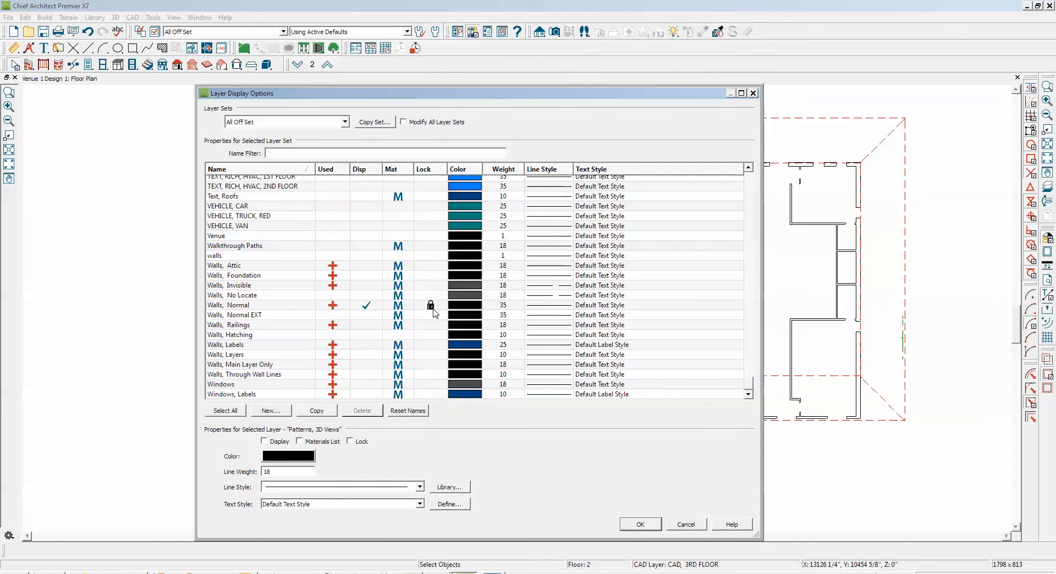
click(626, 529)
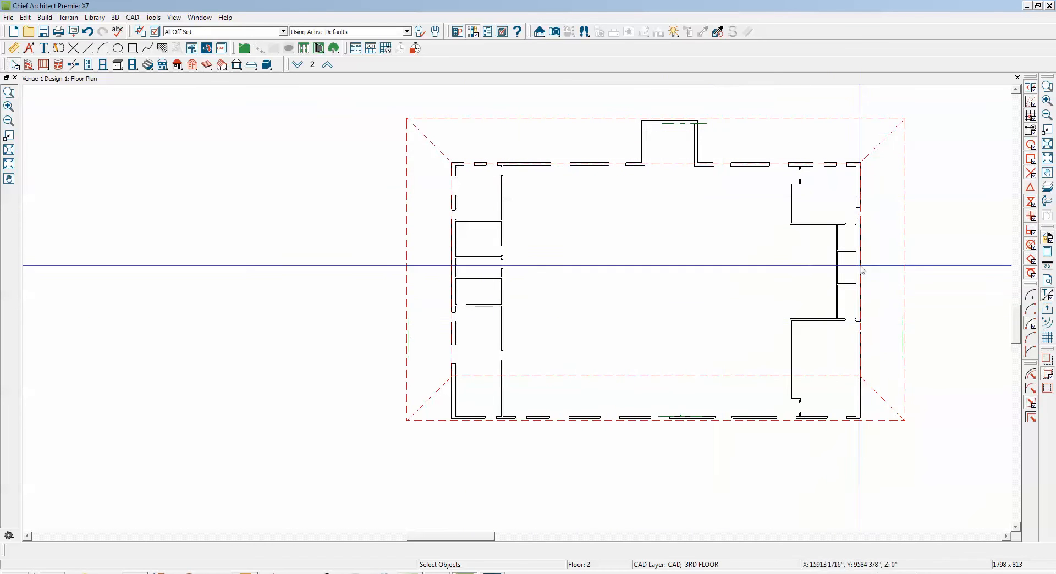
click(1048, 87)
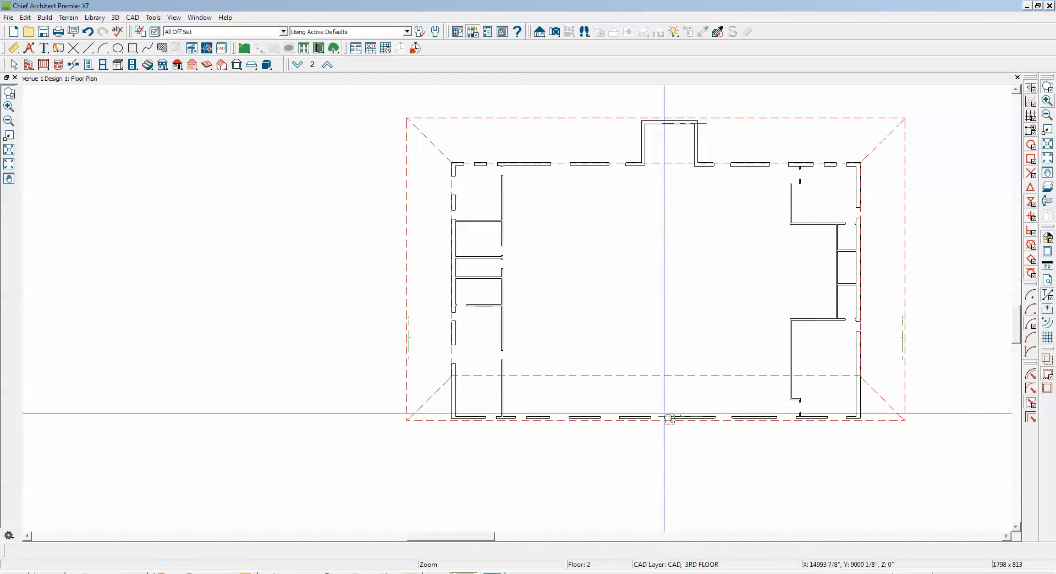
drag(644, 400, 707, 434)
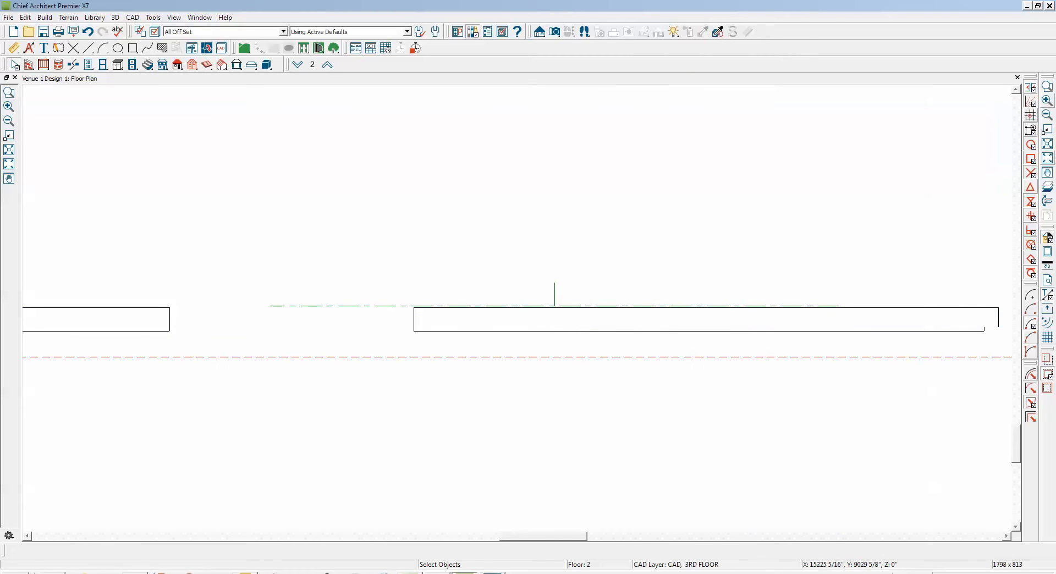
Examine the roof baseline at the projecting bay in the upper exterior wall and its position relative to the roof plane edges
click(1047, 144)
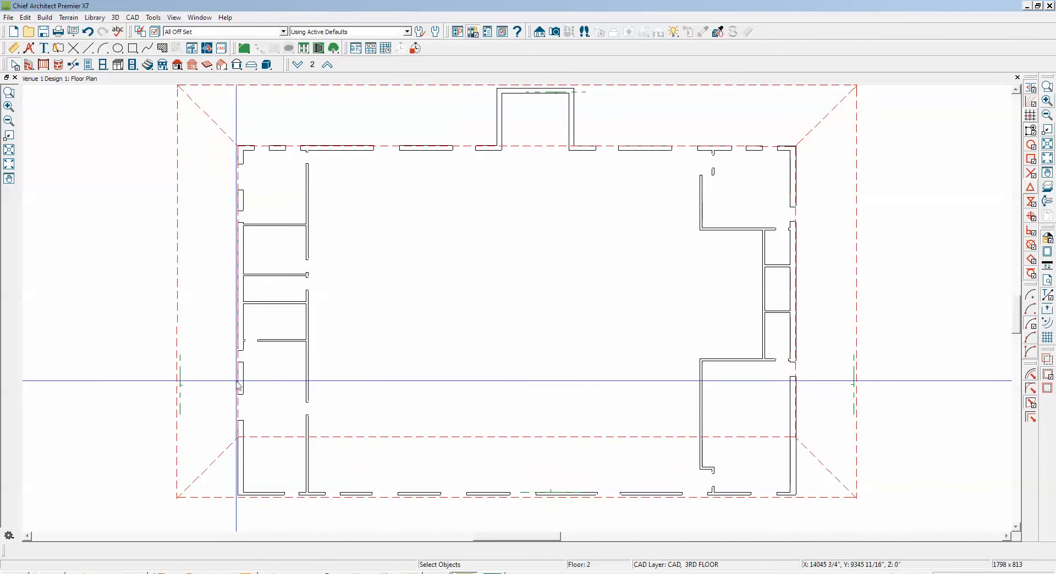
click(1016, 90)
click(1016, 90)
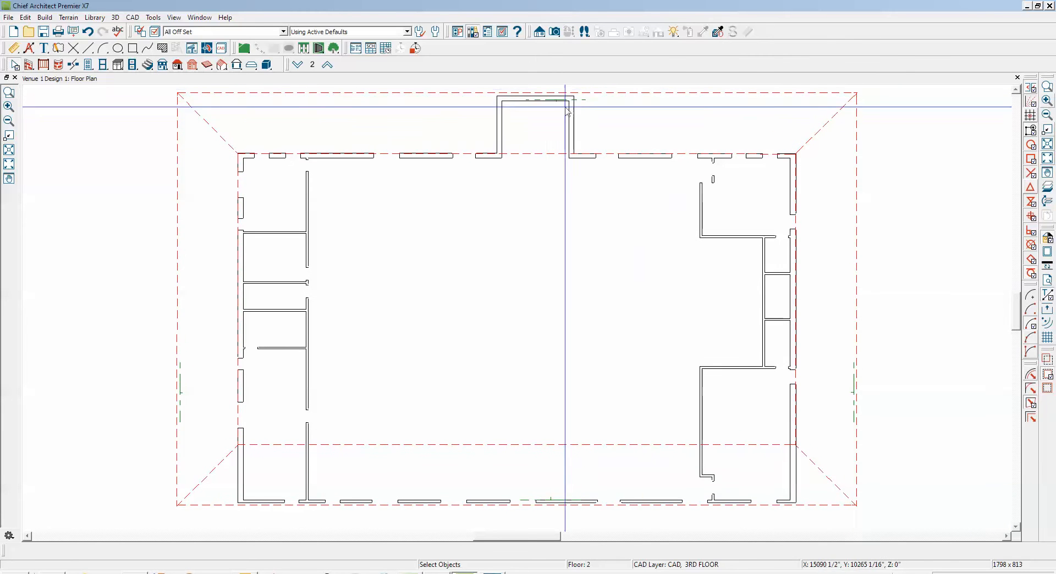
scroll(540, 107, up, 5)
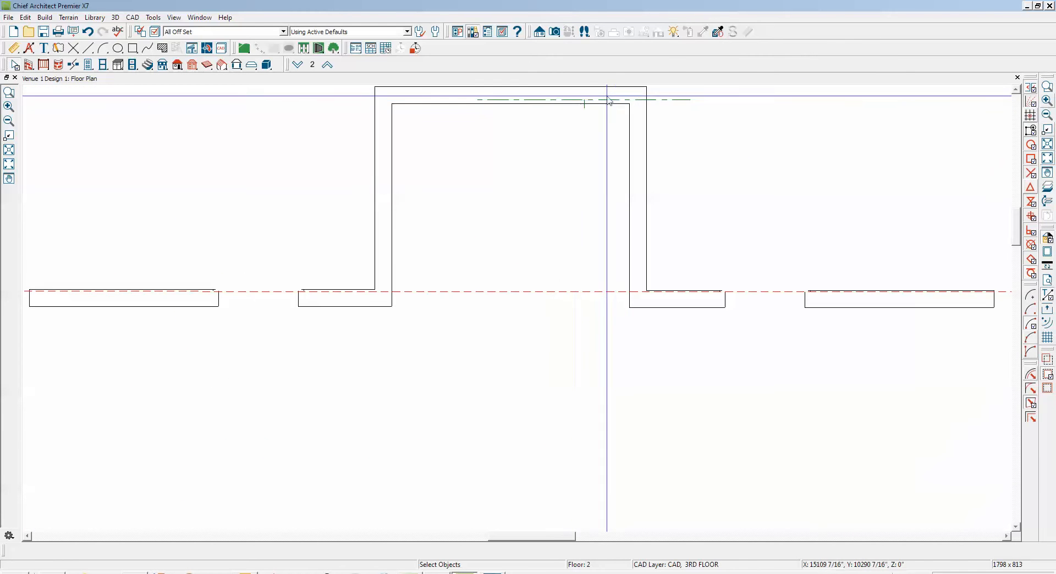
scroll(561, 110, down, 3)
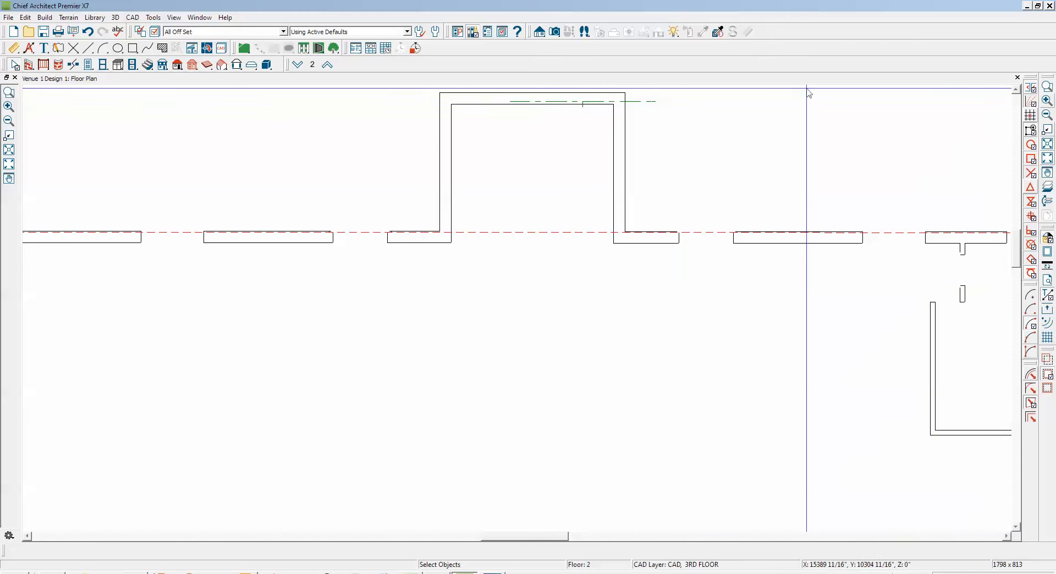
click(1016, 89)
click(1016, 90)
click(1016, 90)
click(1016, 90)
scroll(946, 115, down, 1)
scroll(945, 115, down, 2)
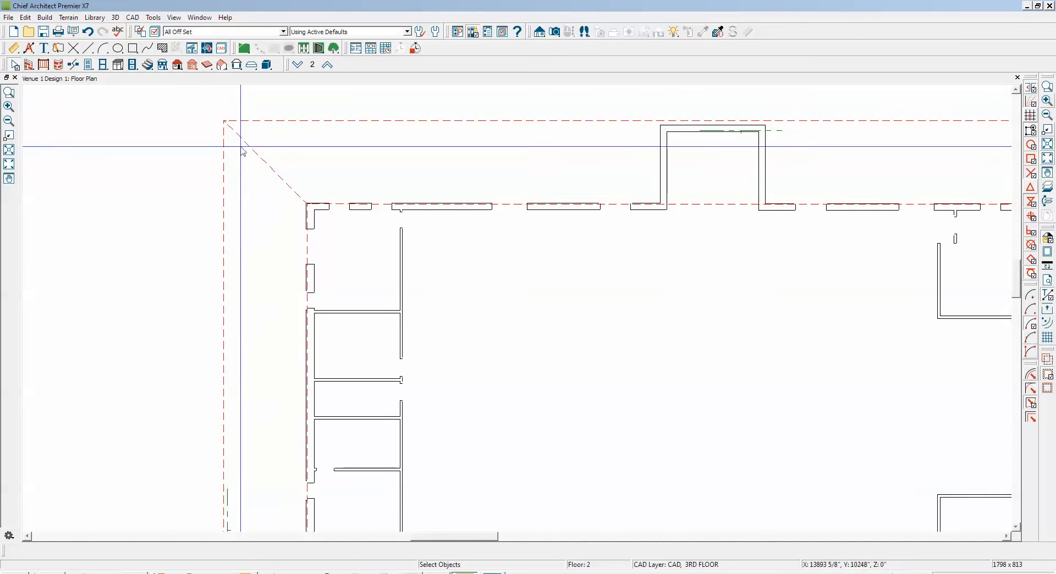
Join the roof planes on the plan's left and upper sides along their shared hip edge and inspect the corner
right_click(257, 158)
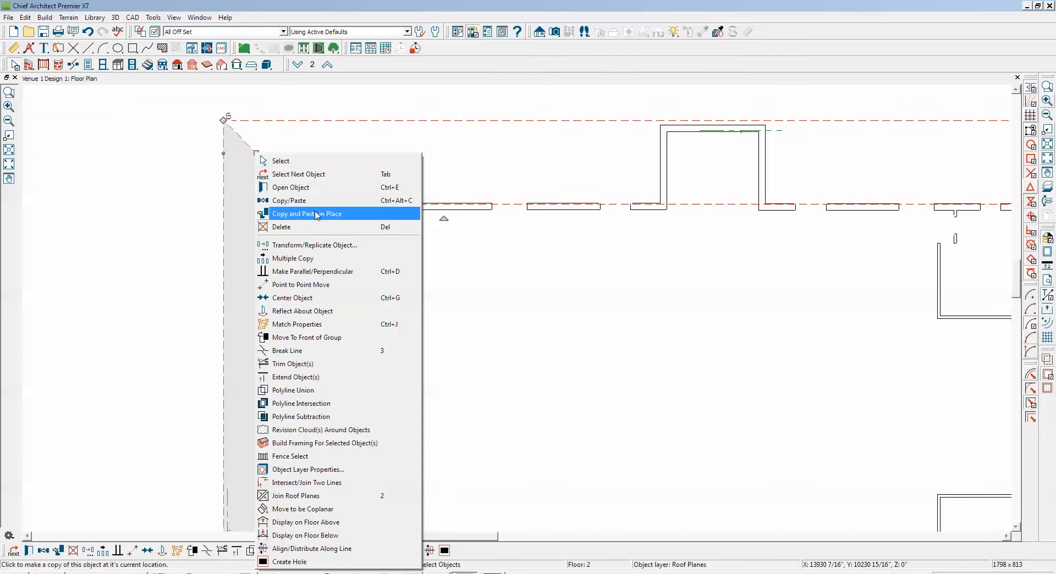
click(294, 496)
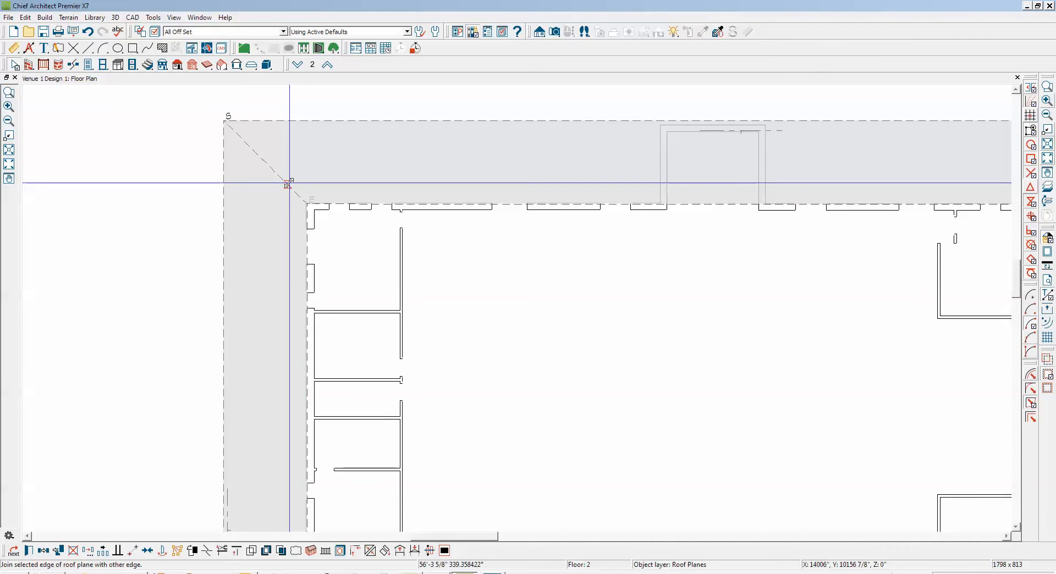
click(287, 184)
scroll(186, 123, up, 2)
scroll(186, 123, up, 5)
scroll(313, 173, up, 4)
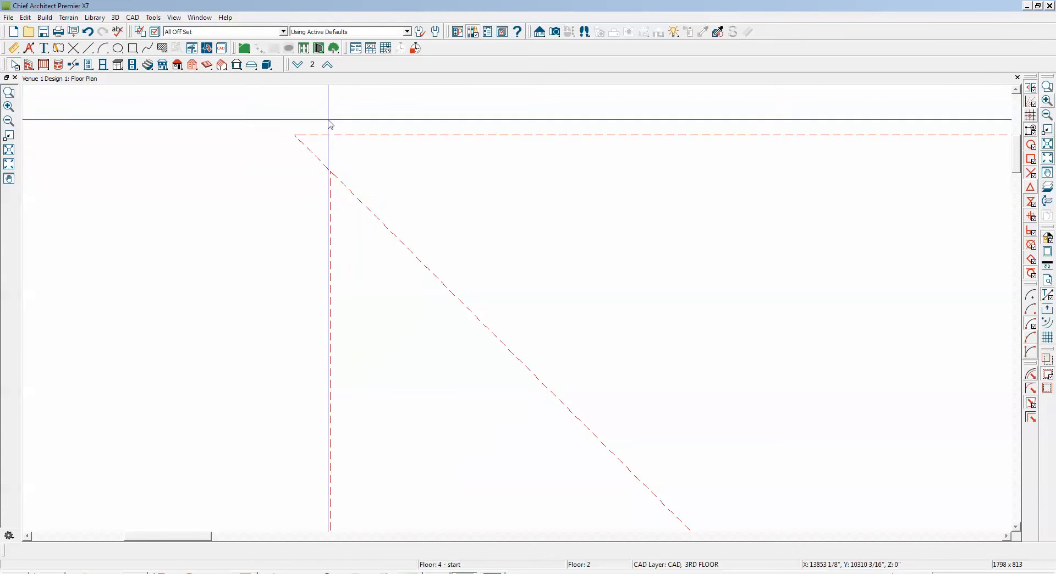
scroll(329, 168, down, 3)
scroll(329, 168, down, 3)
scroll(329, 167, down, 3)
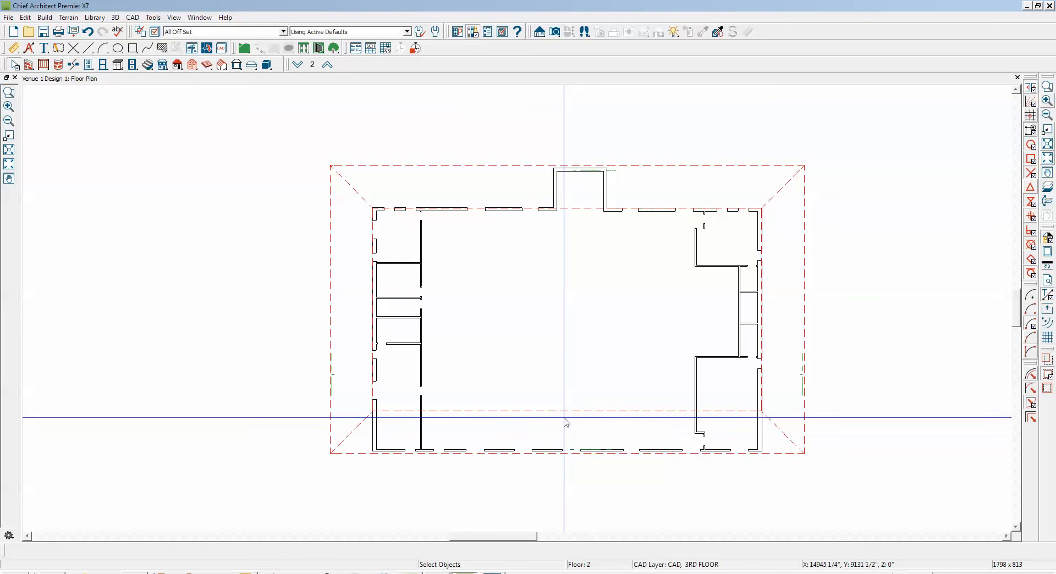
Check the height and pitch specification of the roof plane along the plan's lower side without changing it
scroll(566, 422, up, 3)
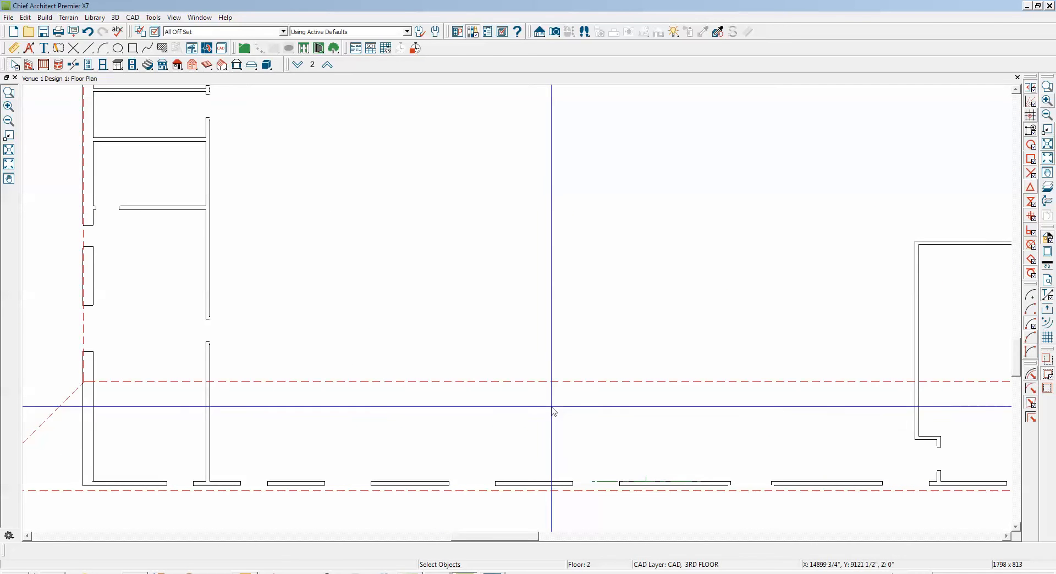
click(566, 380)
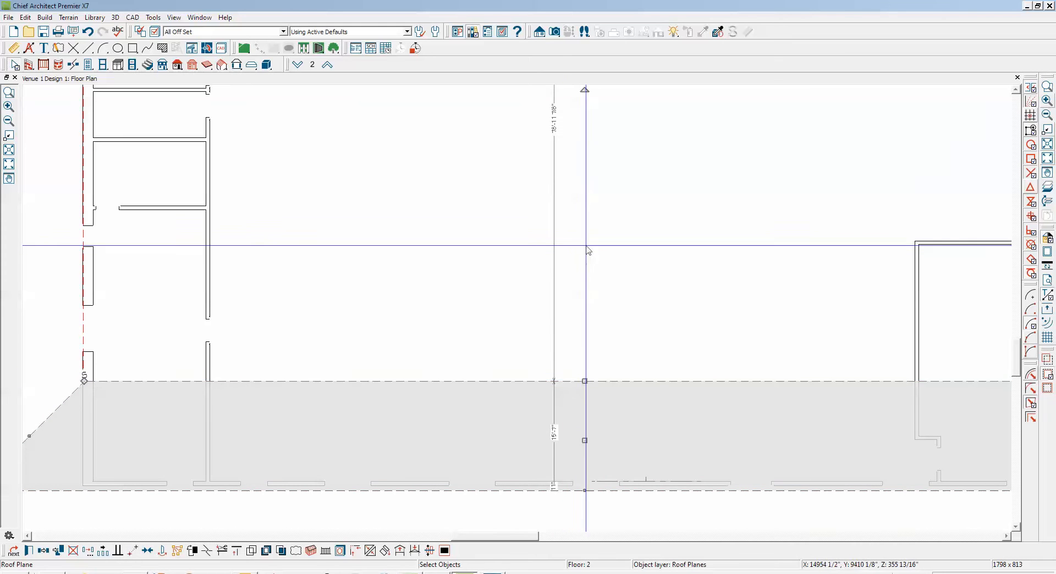
click(33, 553)
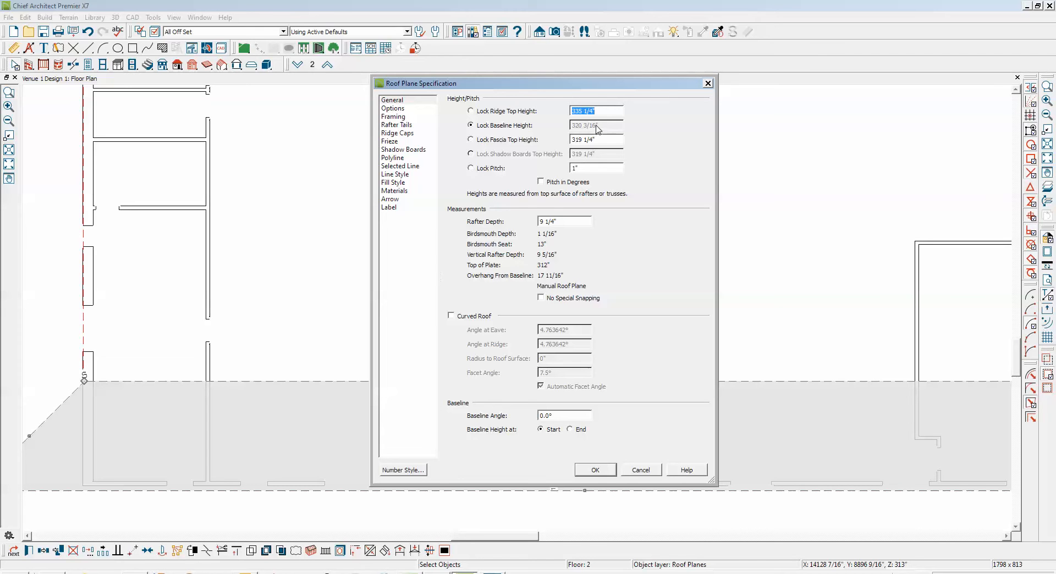
click(641, 471)
scroll(743, 297, down, 2)
scroll(741, 293, down, 2)
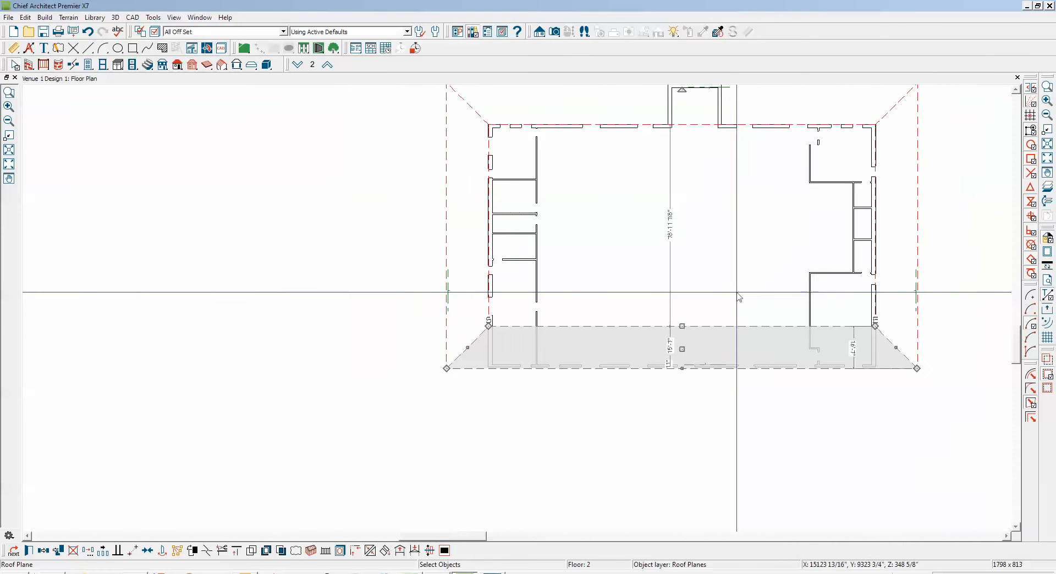
Compare the height and pitch specifications of the roof planes on the plan's left and right sides
click(443, 224)
double_click(445, 228)
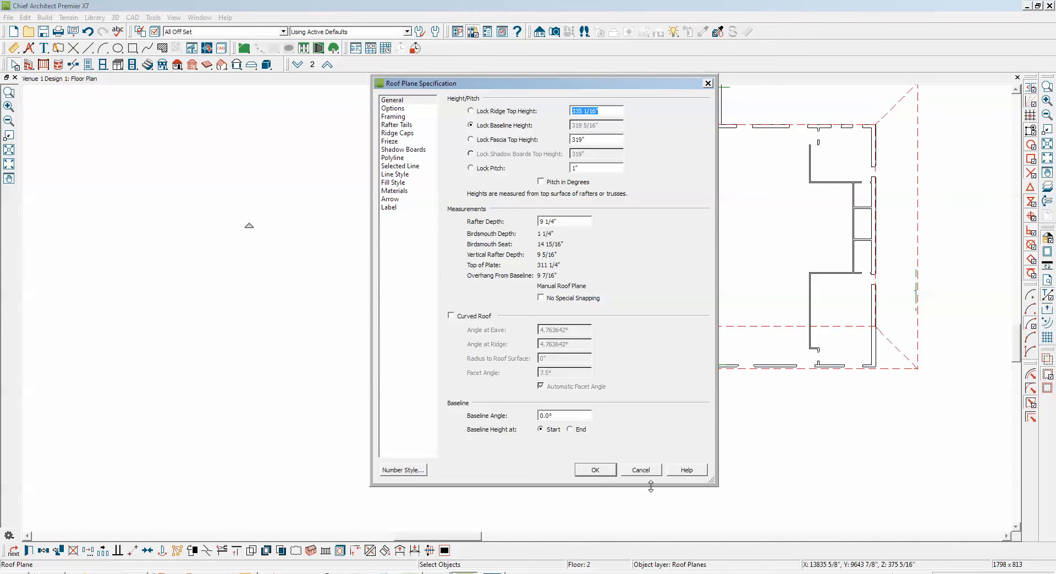
click(639, 470)
double_click(913, 205)
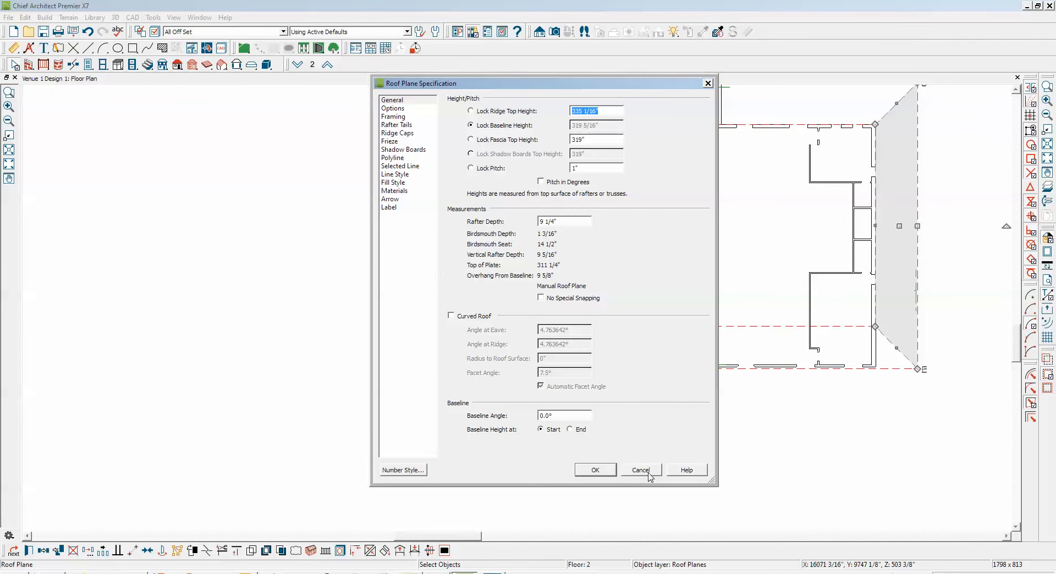
click(648, 474)
Check the height and pitch specification of the roof plane along the plan's upper side
click(1014, 92)
click(1015, 91)
click(1014, 91)
click(1014, 91)
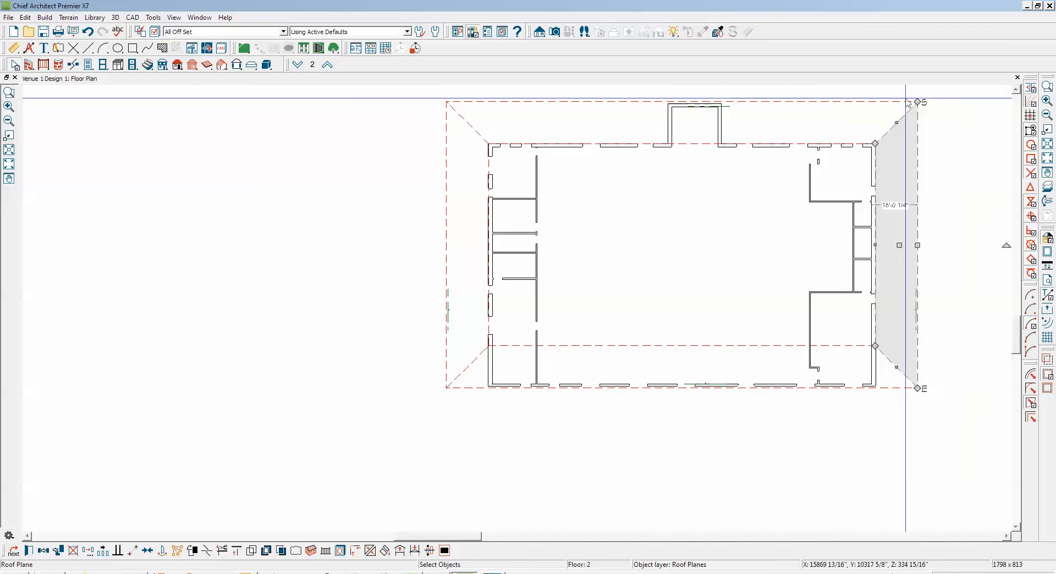
double_click(809, 104)
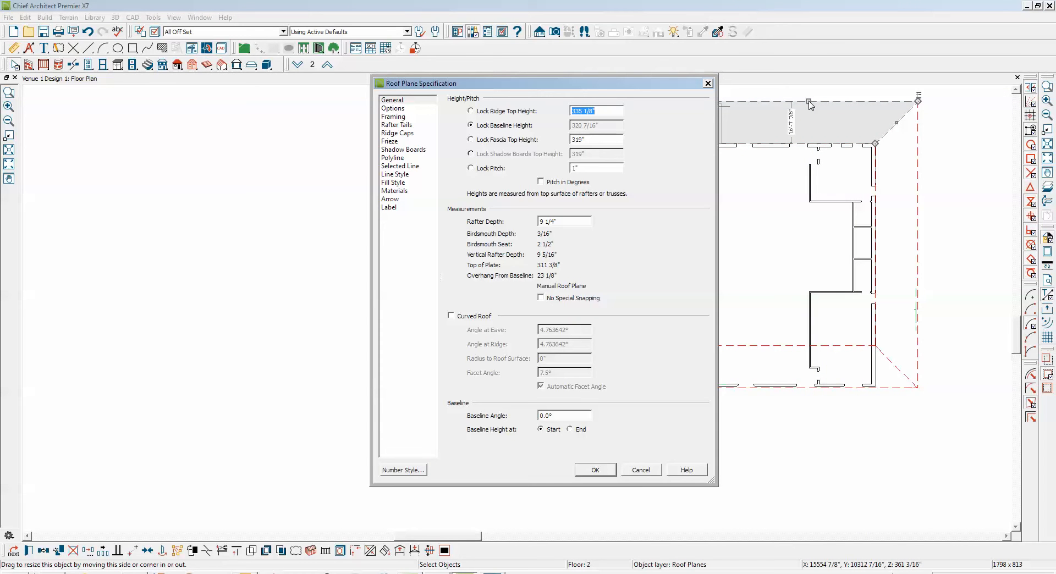
click(636, 468)
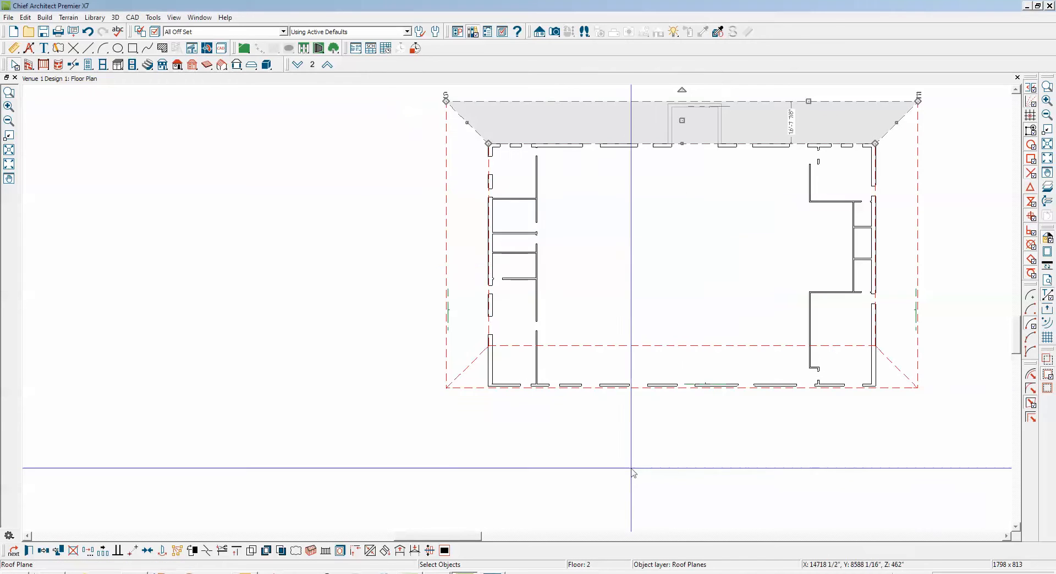
Lock the pitch of the left-side roof plane and set its baseline height to 320 3/16"
click(448, 268)
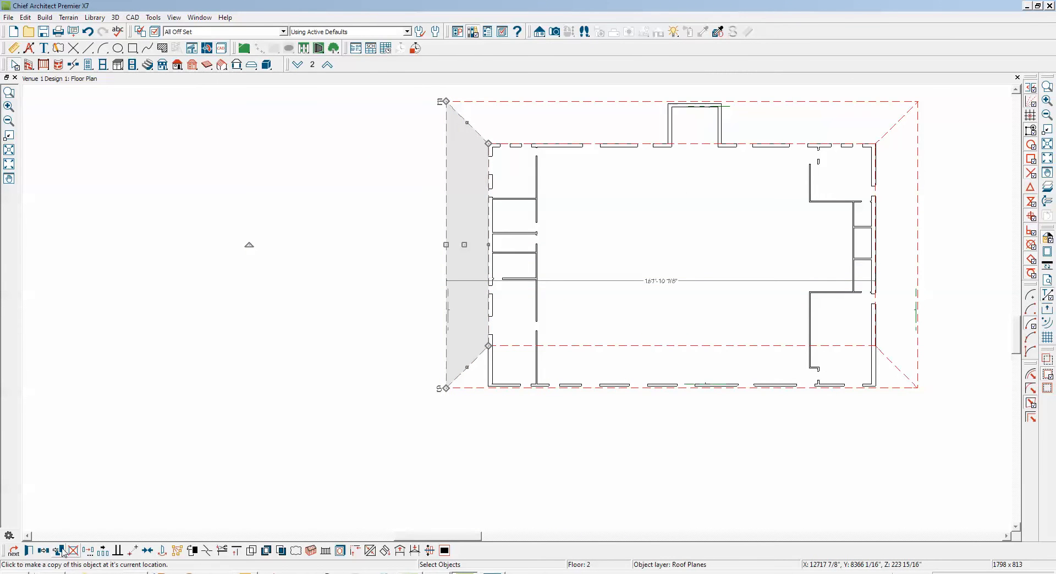
click(30, 550)
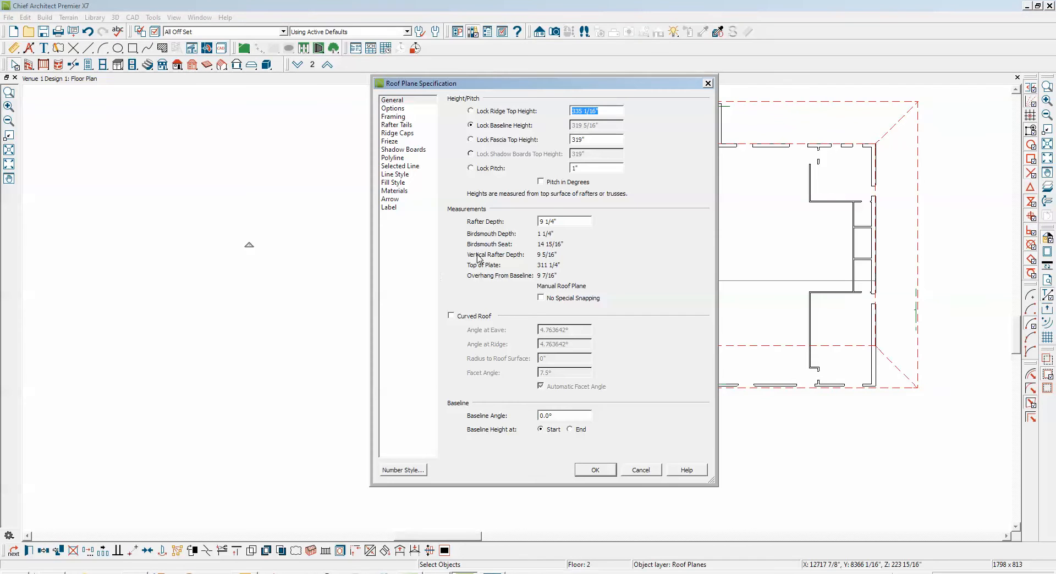
click(477, 170)
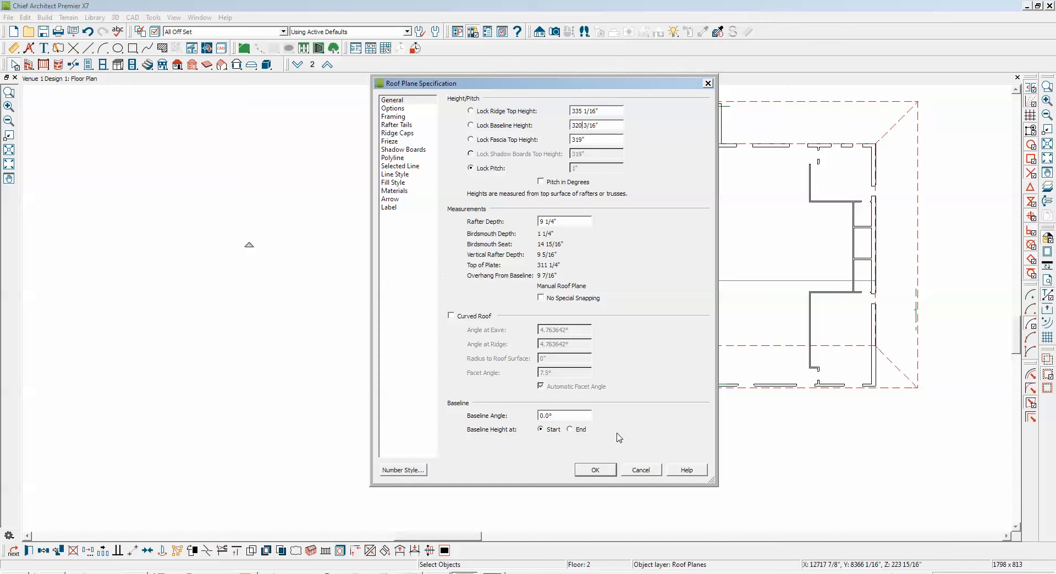
click(595, 470)
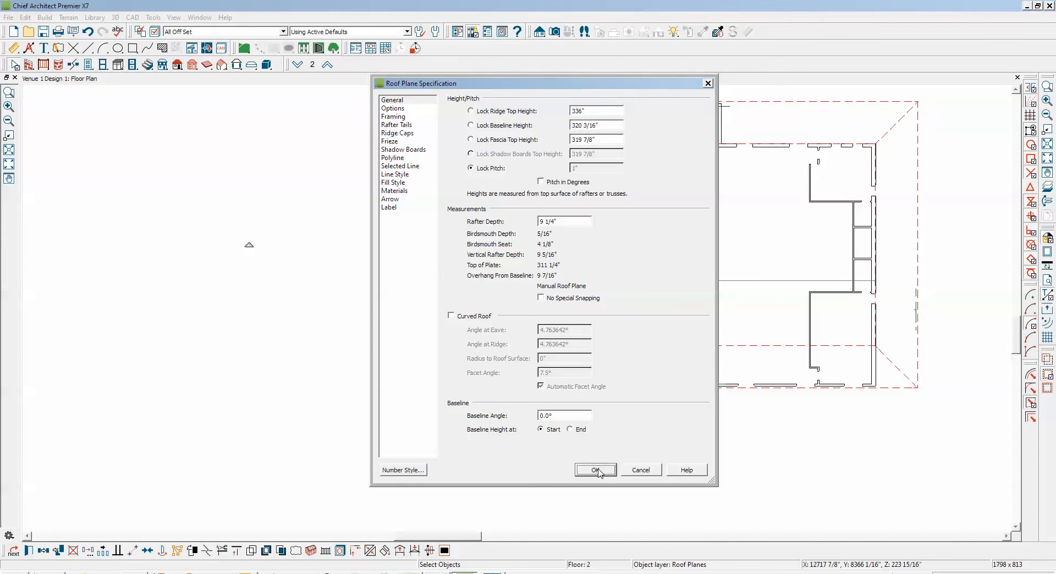
Move the left-side roof plane point to point so its baseline lies on the outer face of the building's left wall
scroll(406, 324, up, 1)
scroll(406, 324, up, 2)
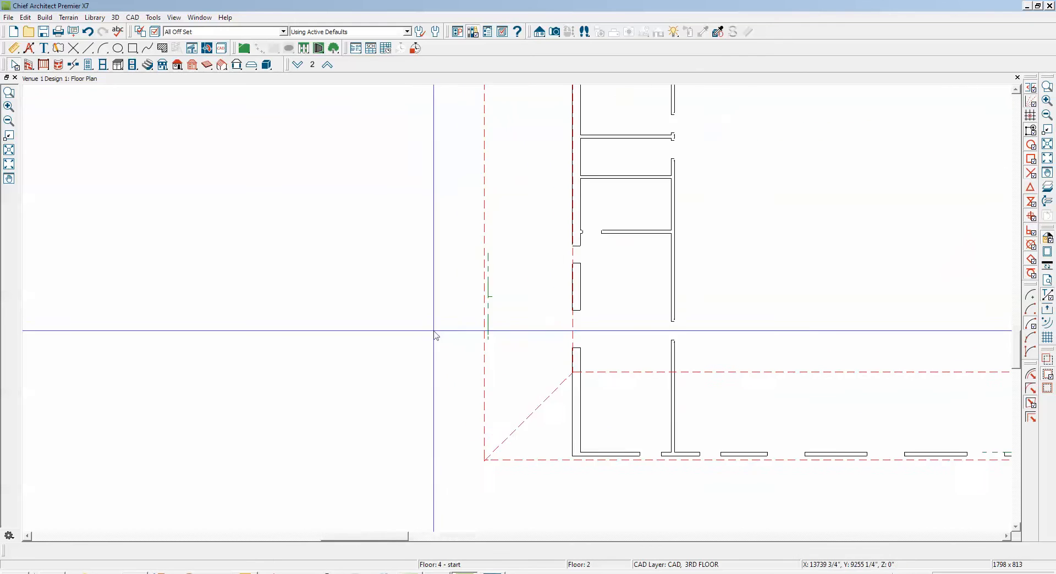
click(492, 369)
scroll(491, 277, up, 2)
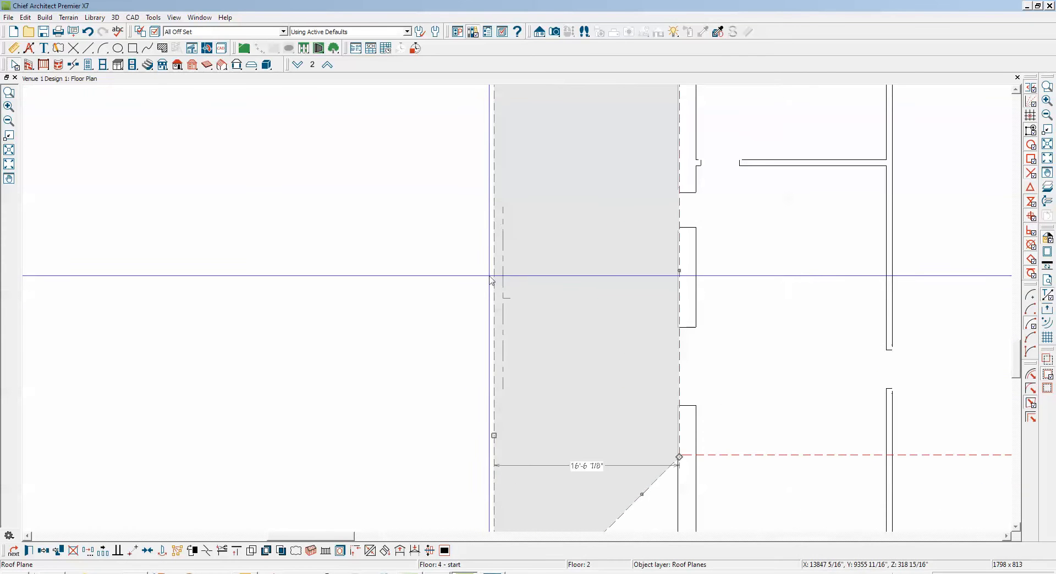
click(134, 551)
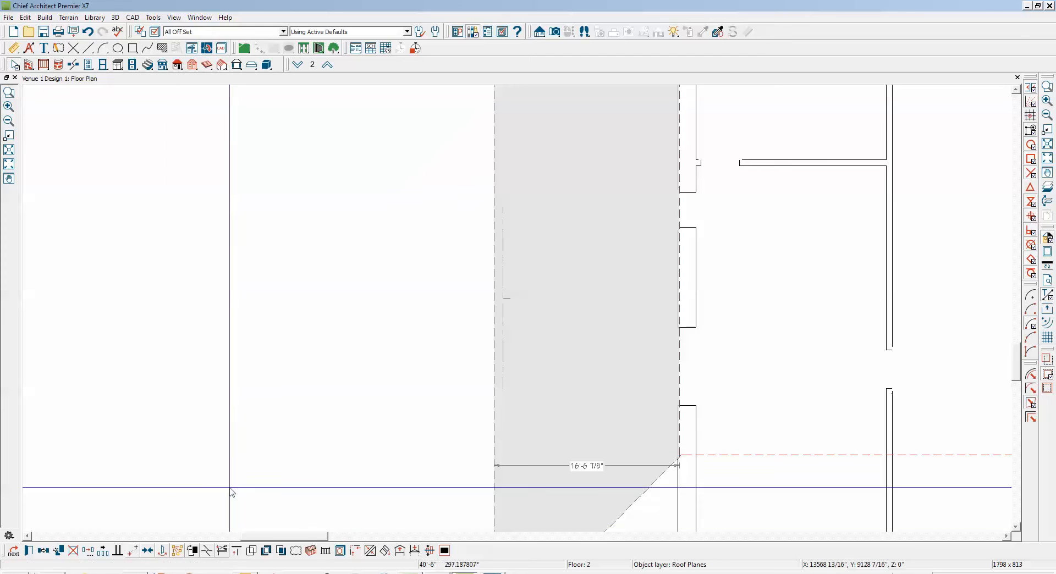
click(504, 297)
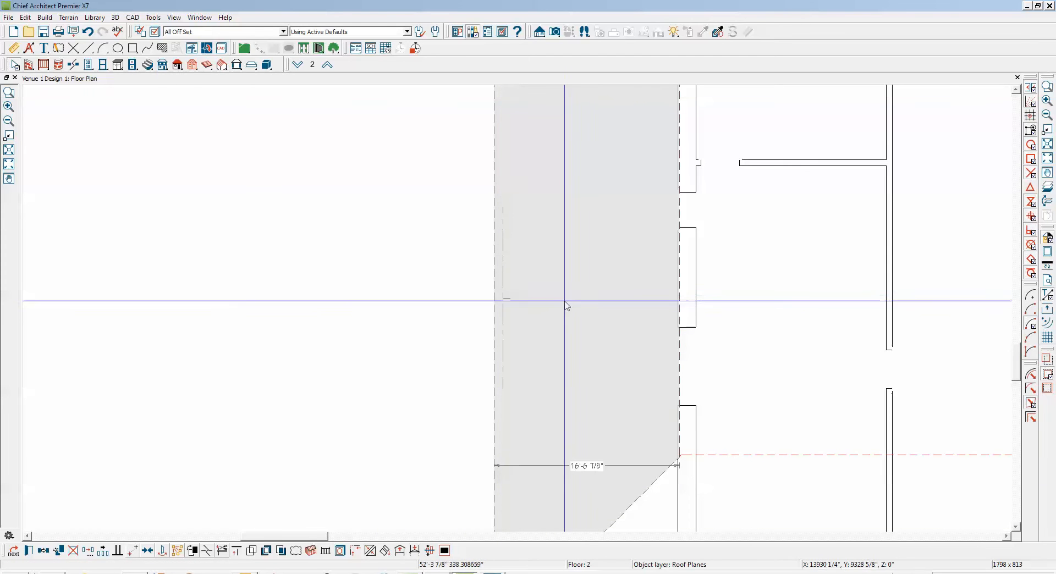
click(678, 298)
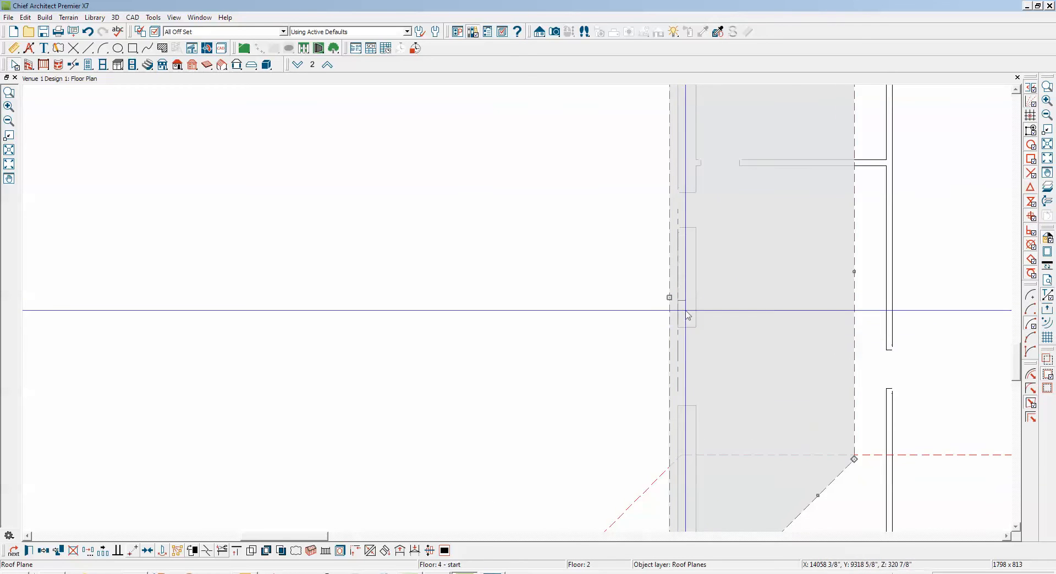
Resize the moved roof plane so its outer edge reaches the roof's original outer corner and its inner edge lies at the left exterior wall
scroll(687, 311, down, 3)
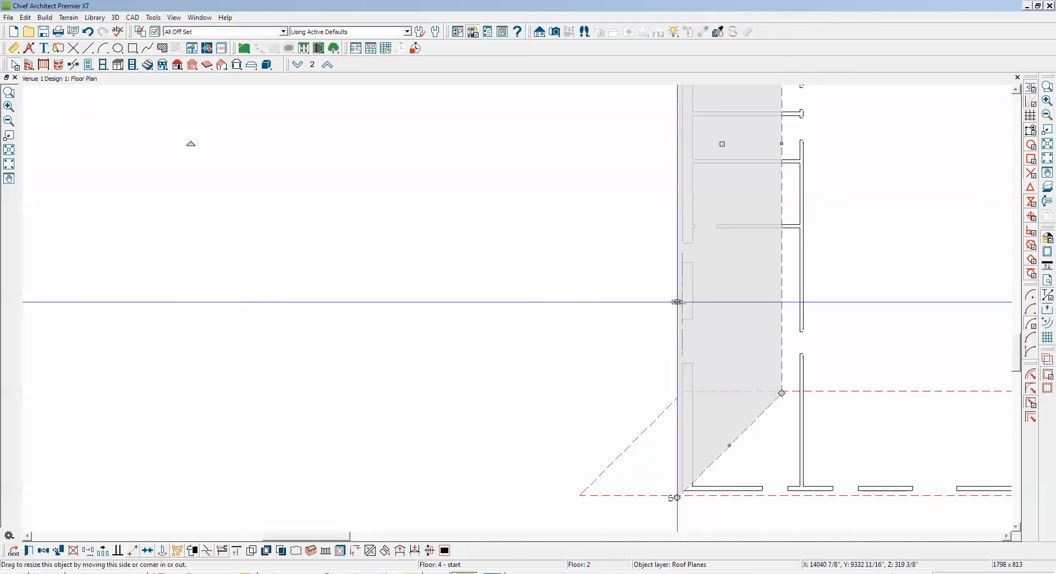
mouse_move(677, 303)
mouse_down()
mouse_move(594, 417)
mouse_move(570, 503)
mouse_move(576, 494)
mouse_up()
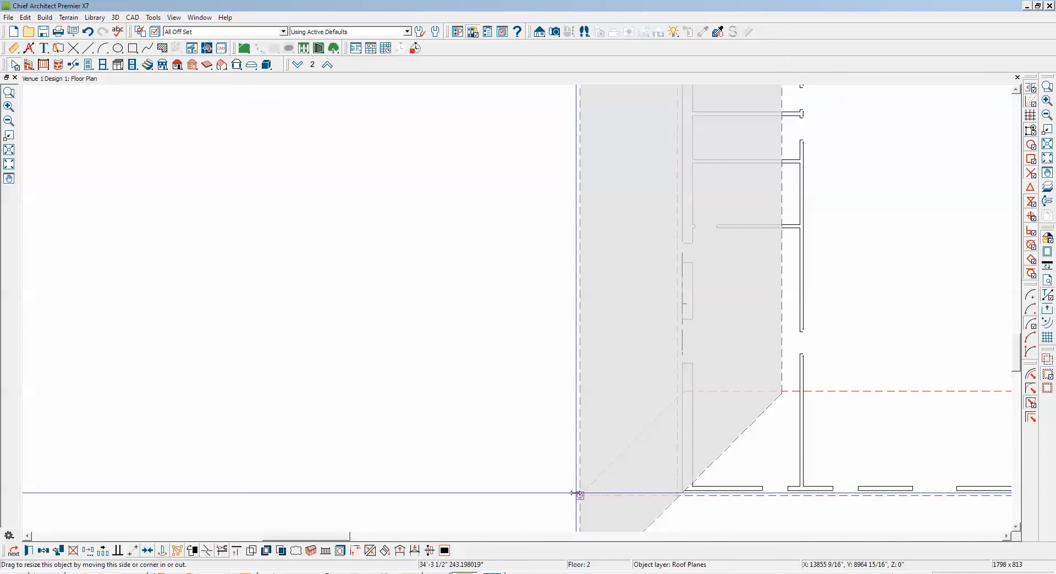
drag(576, 493, 579, 494)
mouse_move(781, 285)
mouse_down()
mouse_move(690, 304)
mouse_move(681, 319)
mouse_up()
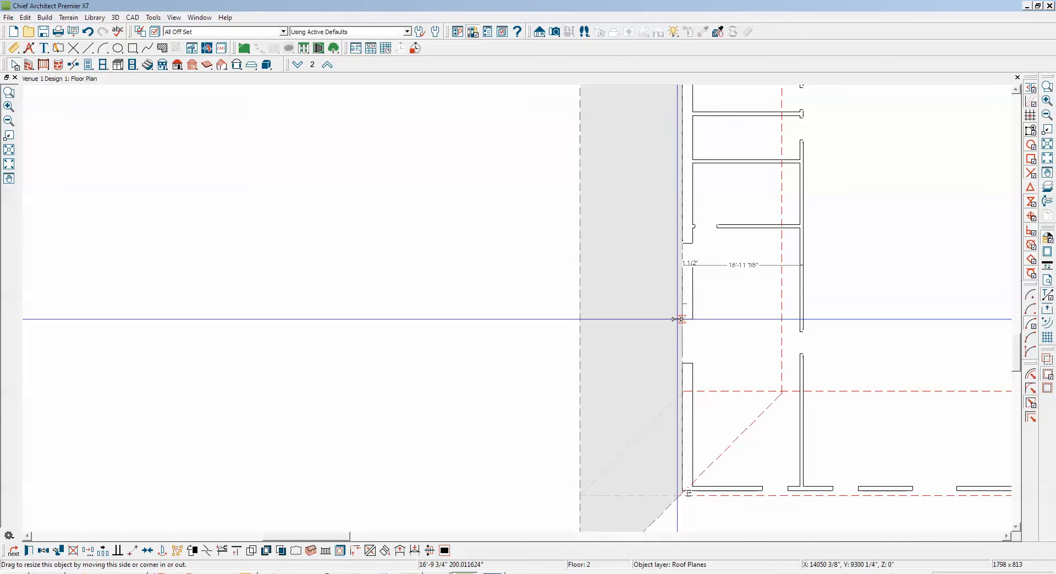
drag(677, 319, 677, 319)
scroll(677, 319, down, 4)
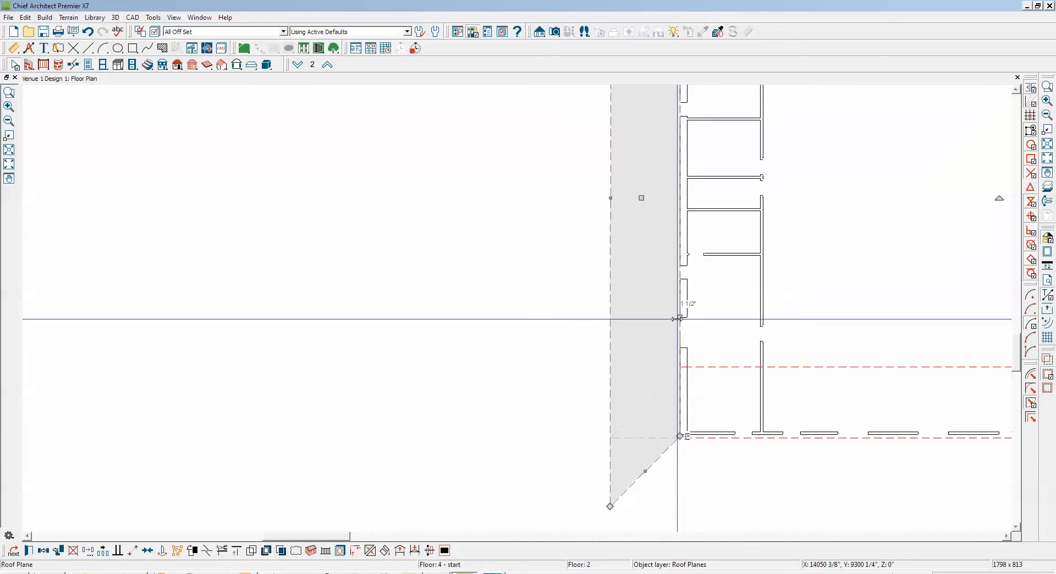
key(Escape)
scroll(677, 319, down, 1)
scroll(677, 415, up, 1)
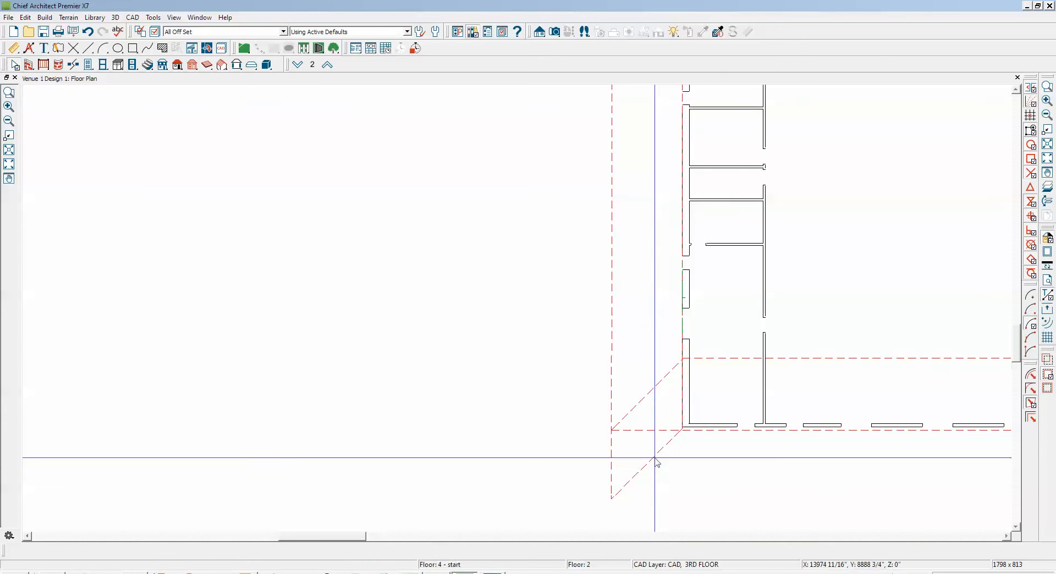
click(654, 458)
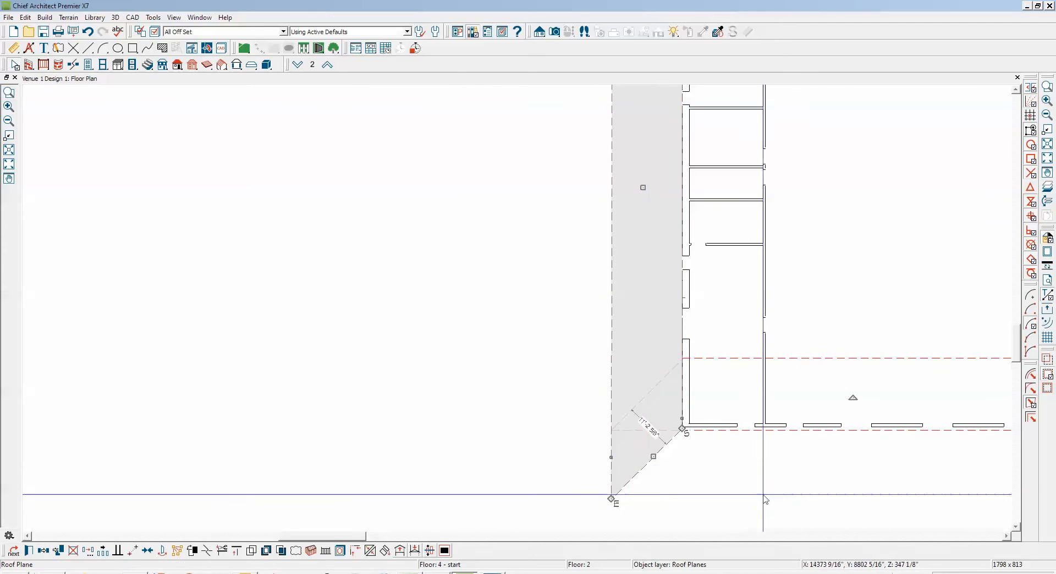
click(438, 550)
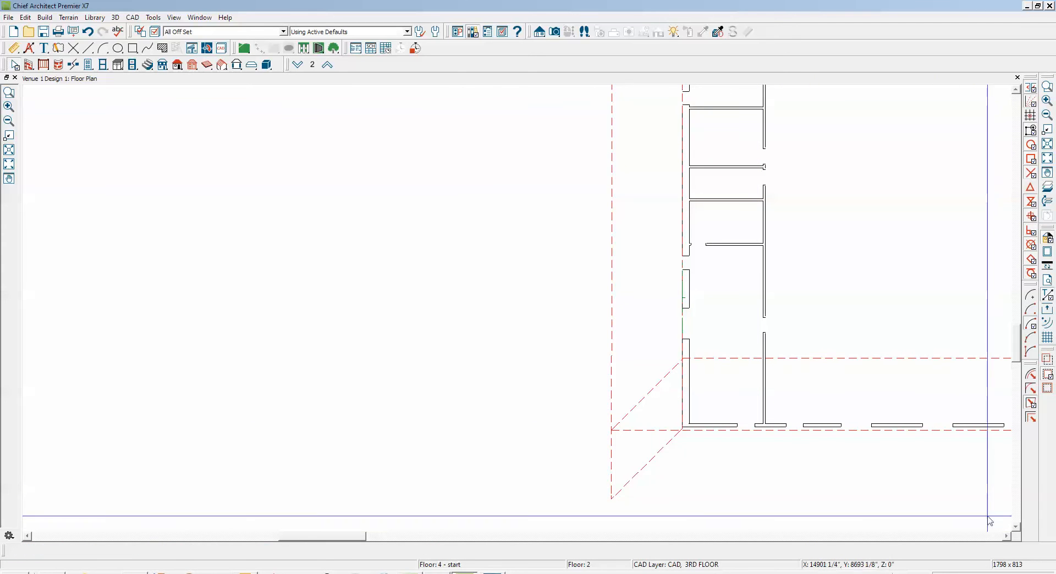
Move the roof plane along the plan's lower side point to point so its baseline lies on the exterior wall's outer face
click(1007, 537)
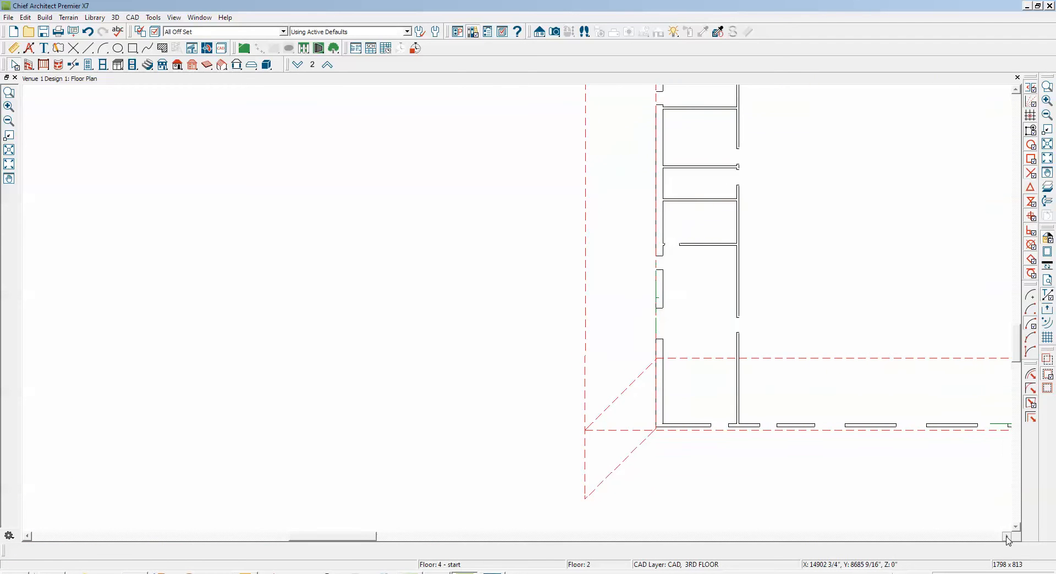
drag(1007, 537, 1007, 537)
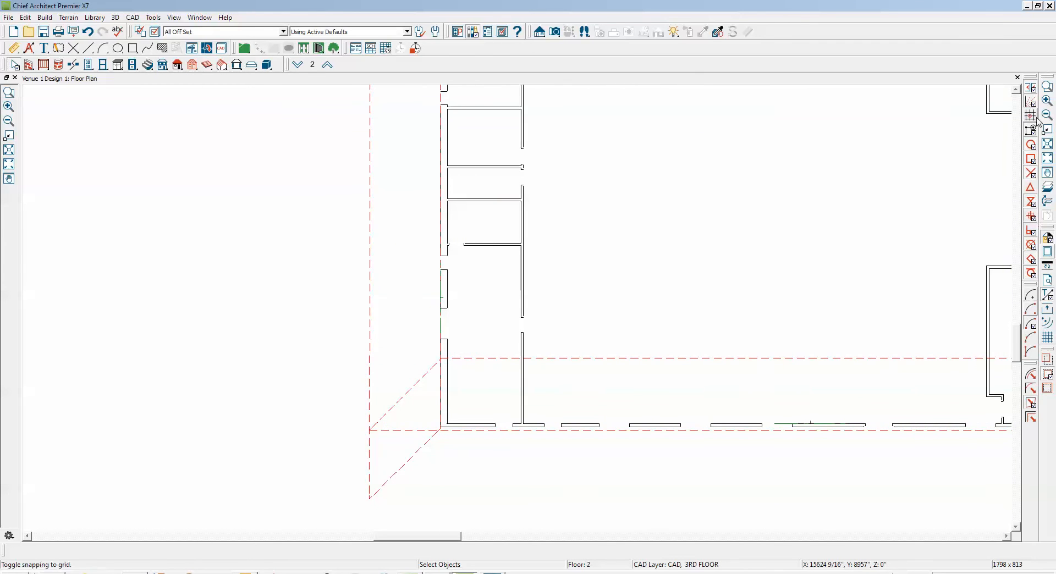
click(1048, 88)
drag(719, 329, 868, 481)
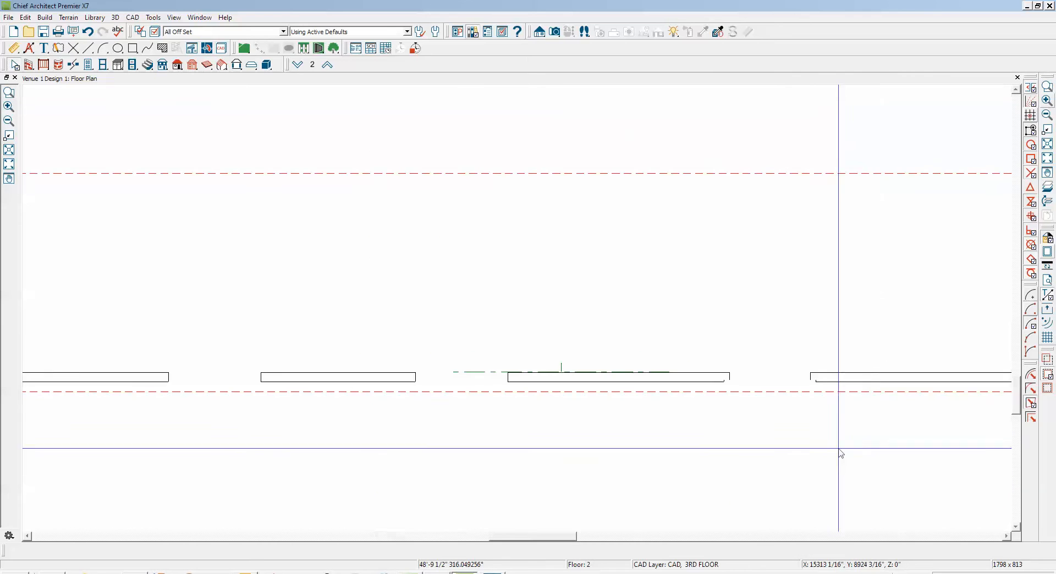
click(560, 174)
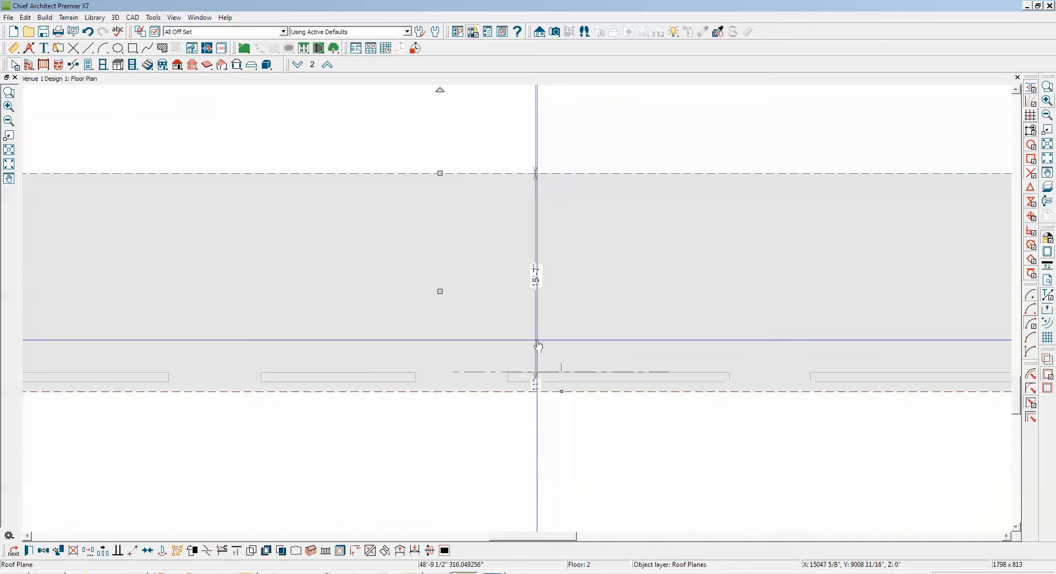
click(136, 551)
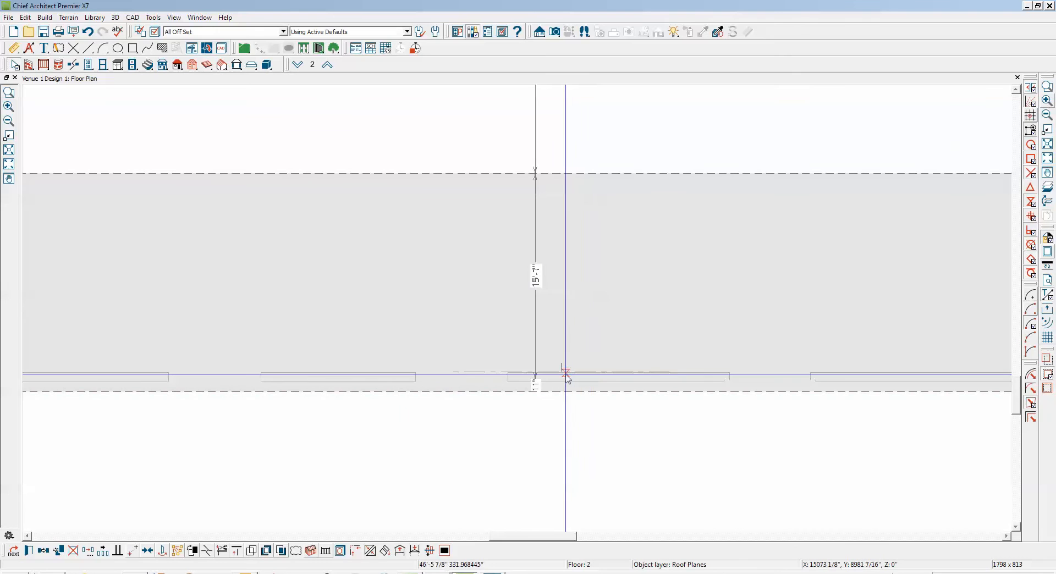
scroll(562, 373, up, 3)
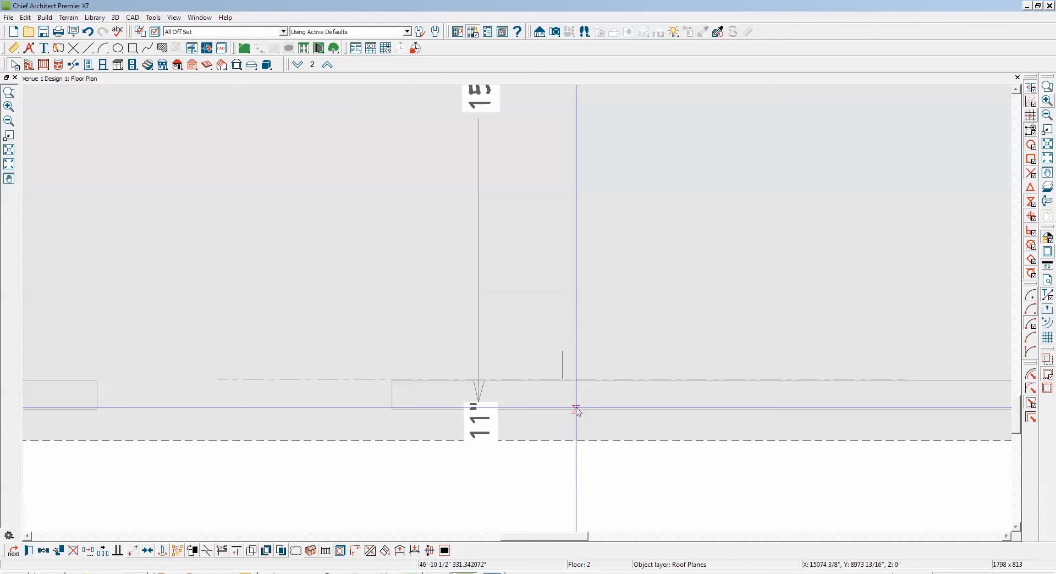
click(576, 409)
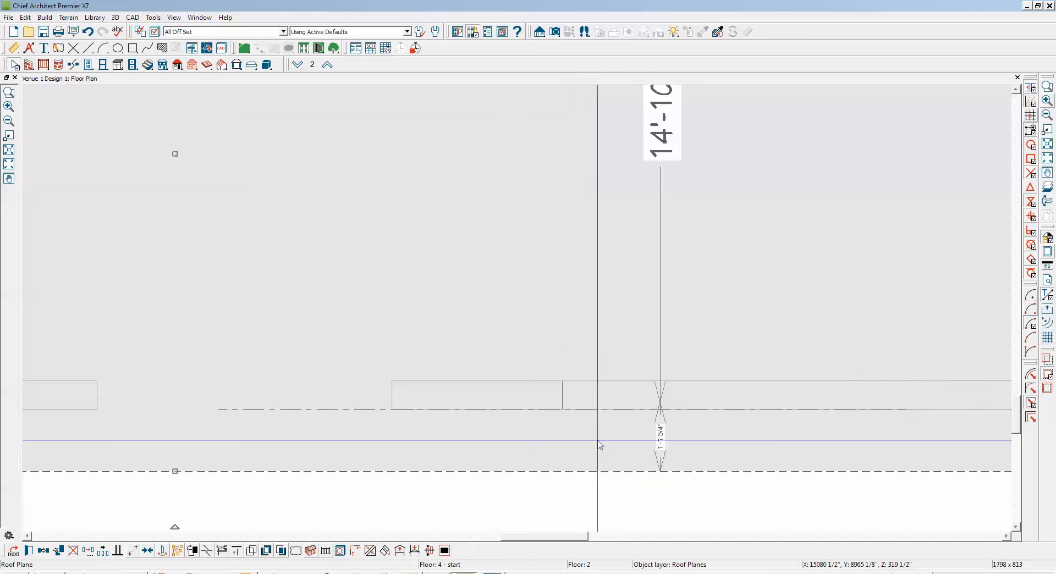
key(Escape)
Join the lower diagonal edge of the left-side roof plane with the adjoining diagonal edge of the lower roof plane
scroll(599, 441, down, 3)
scroll(602, 445, down, 5)
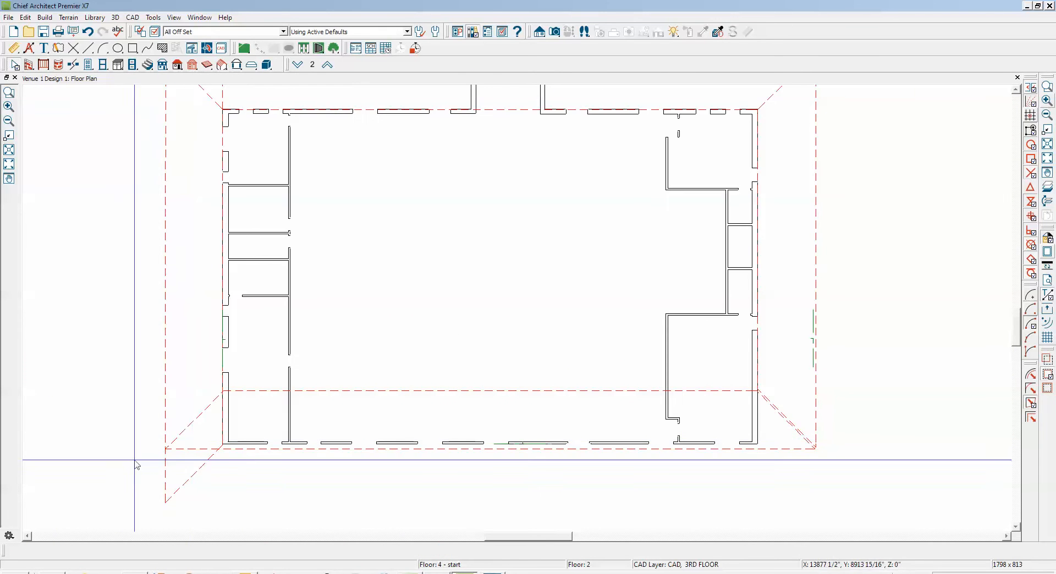
click(200, 472)
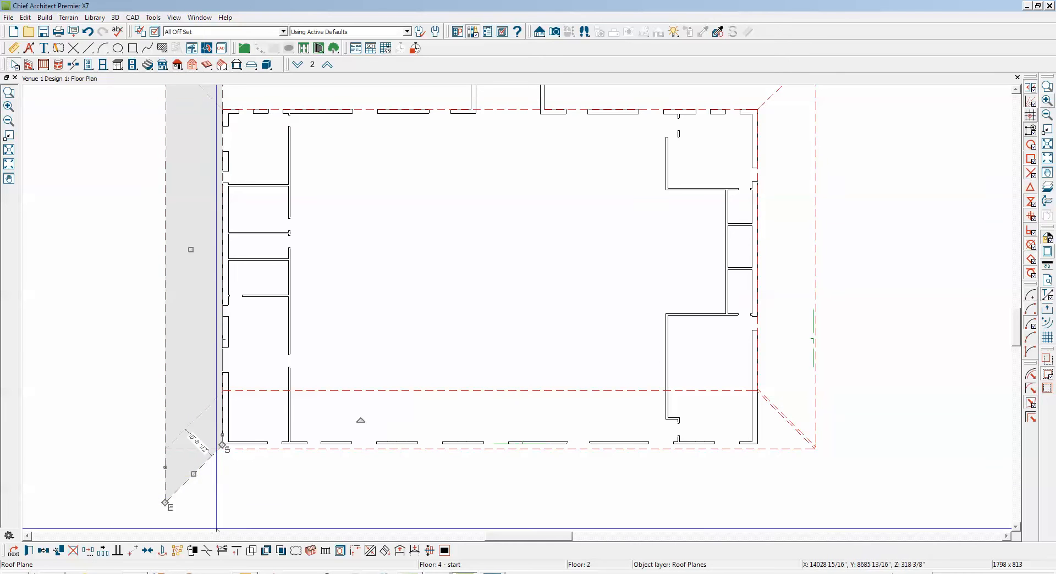
click(372, 551)
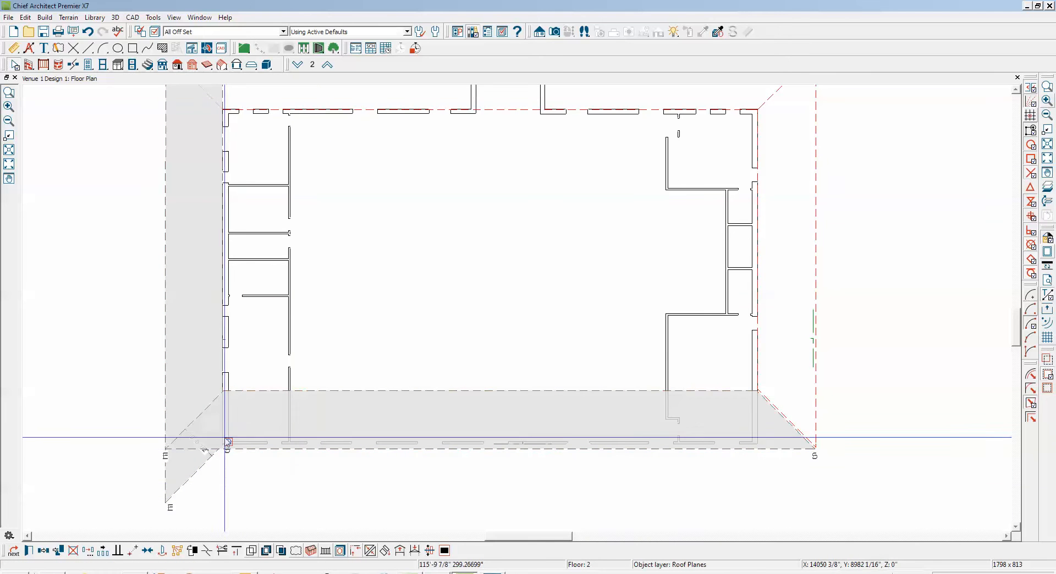
click(196, 421)
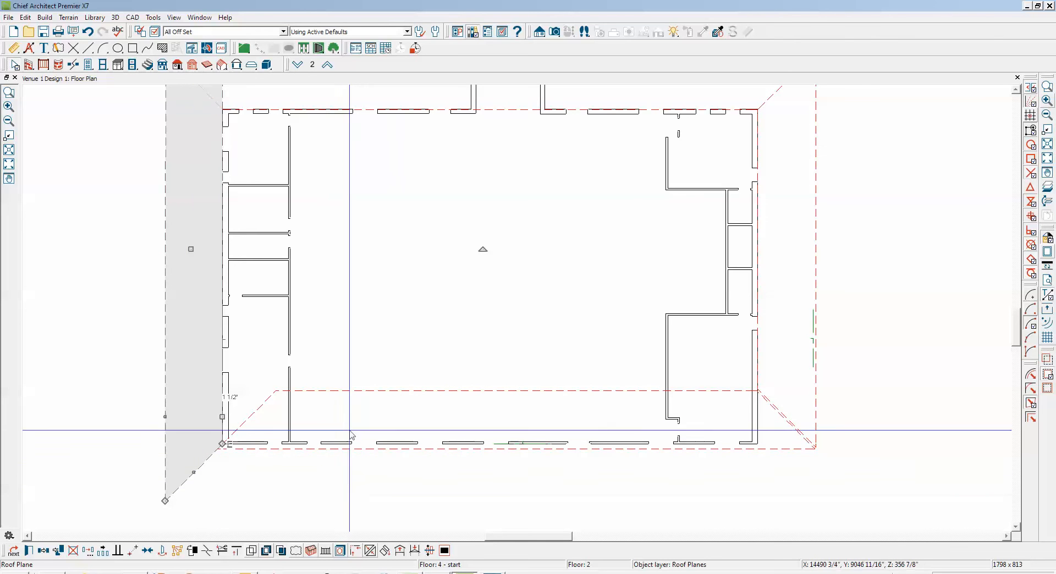
Resize the lower roof plane so its outer edge reaches the left plane's outer corner and its inner edge lies at the lower exterior wall
click(343, 447)
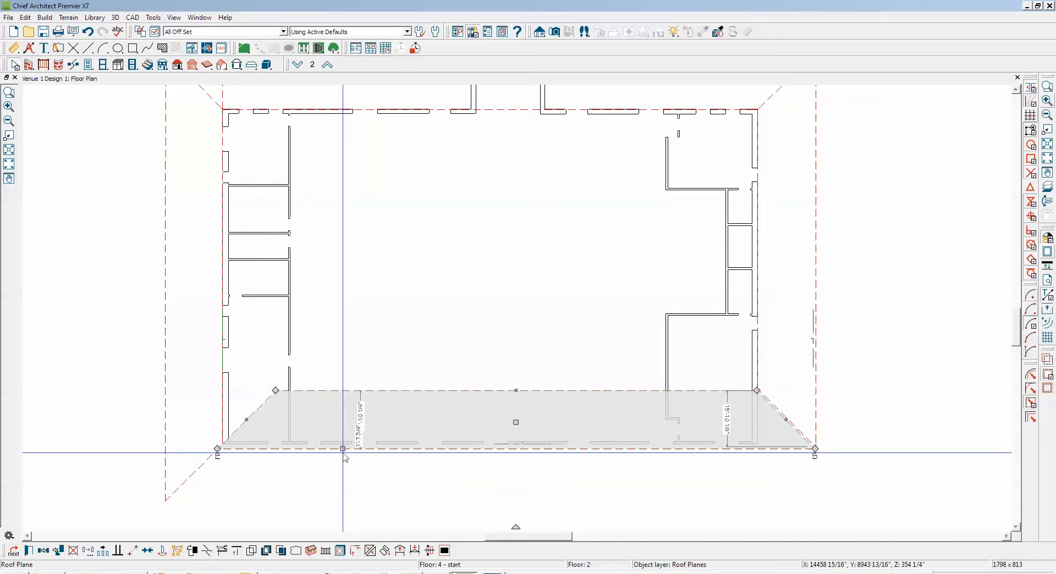
drag(342, 447, 164, 501)
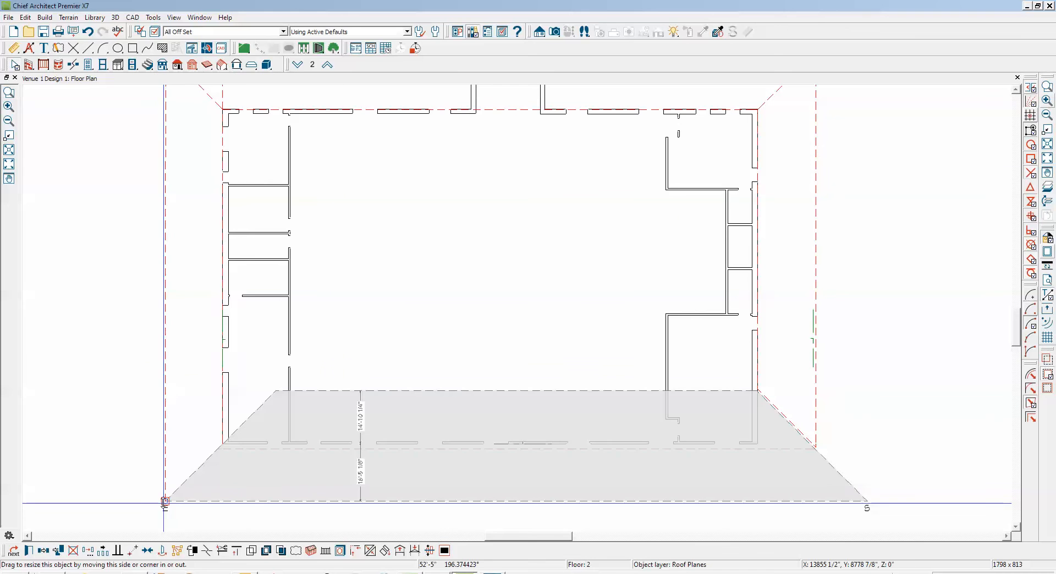
drag(523, 391, 521, 444)
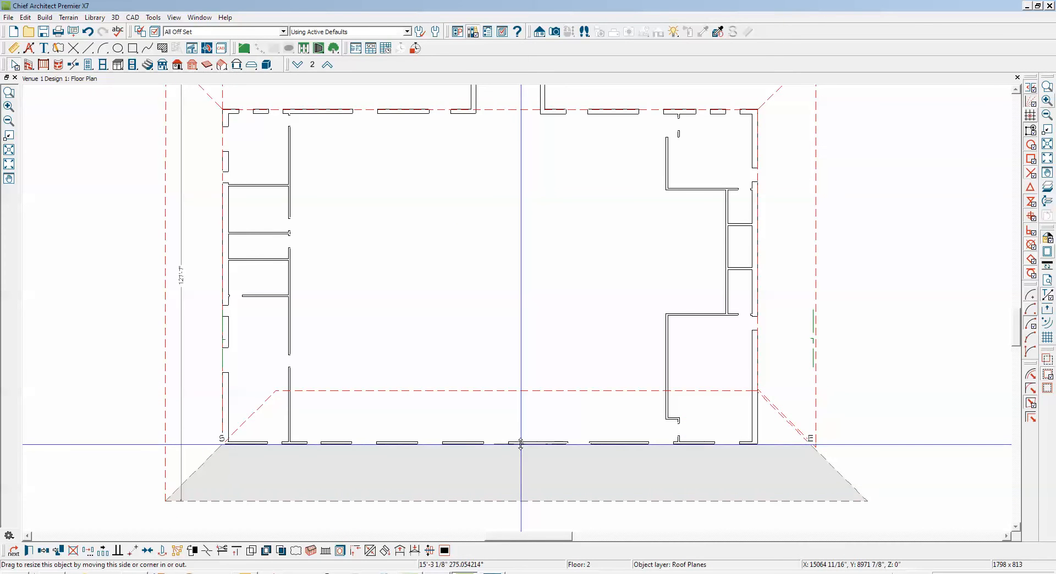
drag(521, 445, 521, 445)
key(Escape)
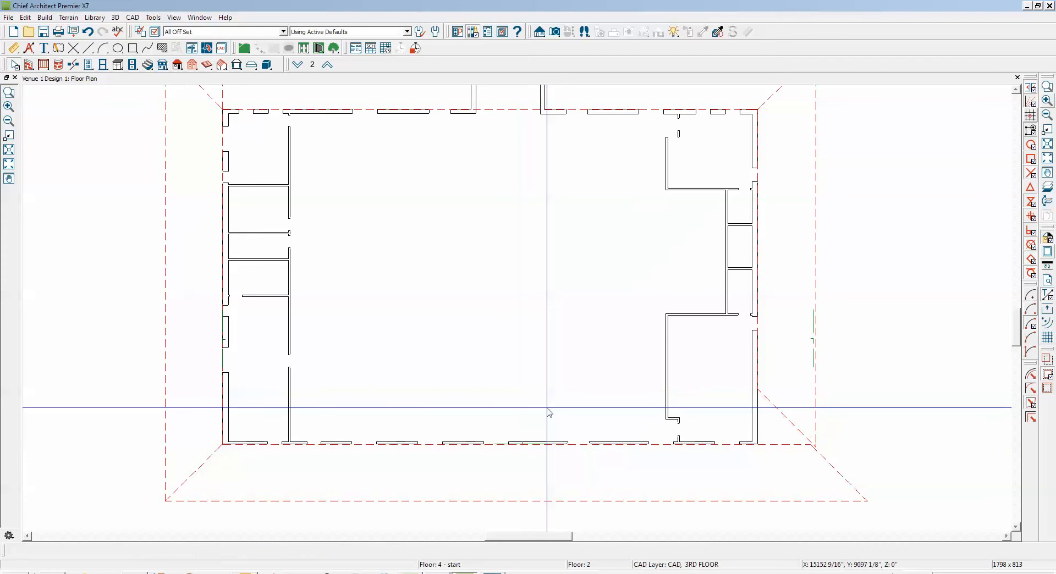
Move the right-side roof plane point to point so its baseline lies on the outer face of the building's right wall
scroll(145, 513, up, 2)
scroll(145, 514, up, 4)
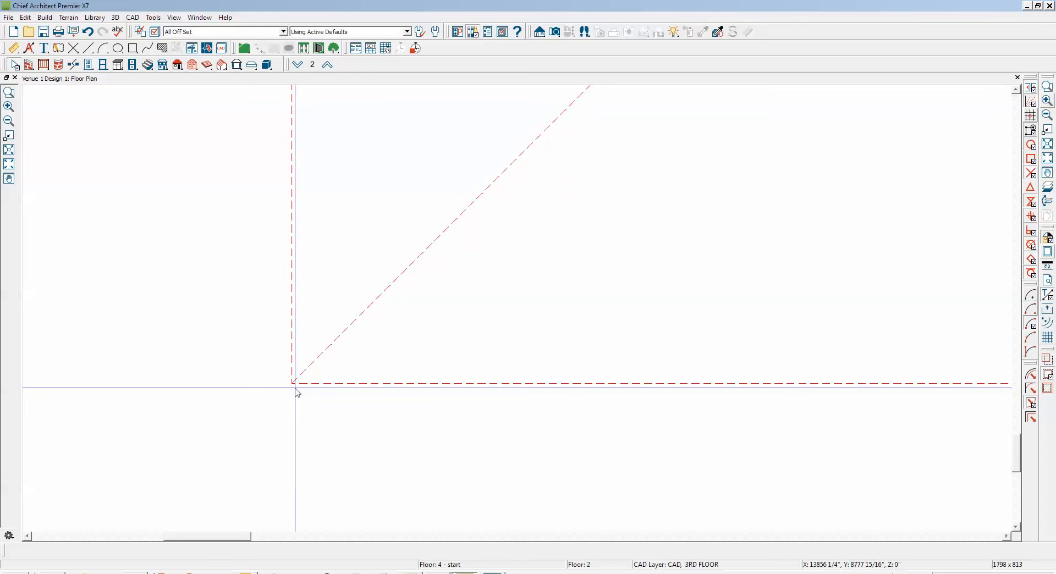
scroll(293, 386, up, 1)
scroll(294, 379, up, 5)
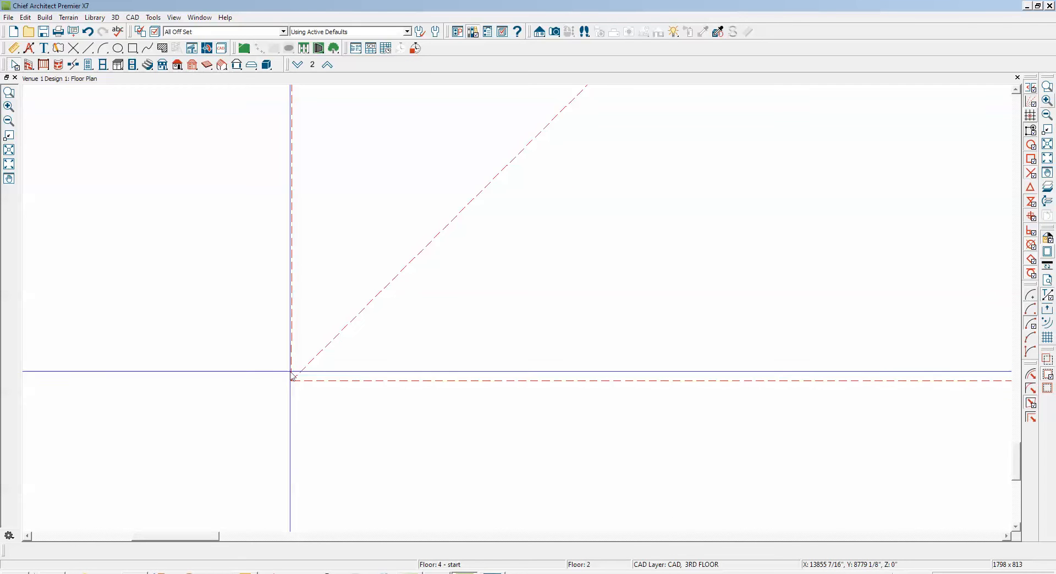
scroll(292, 375, down, 5)
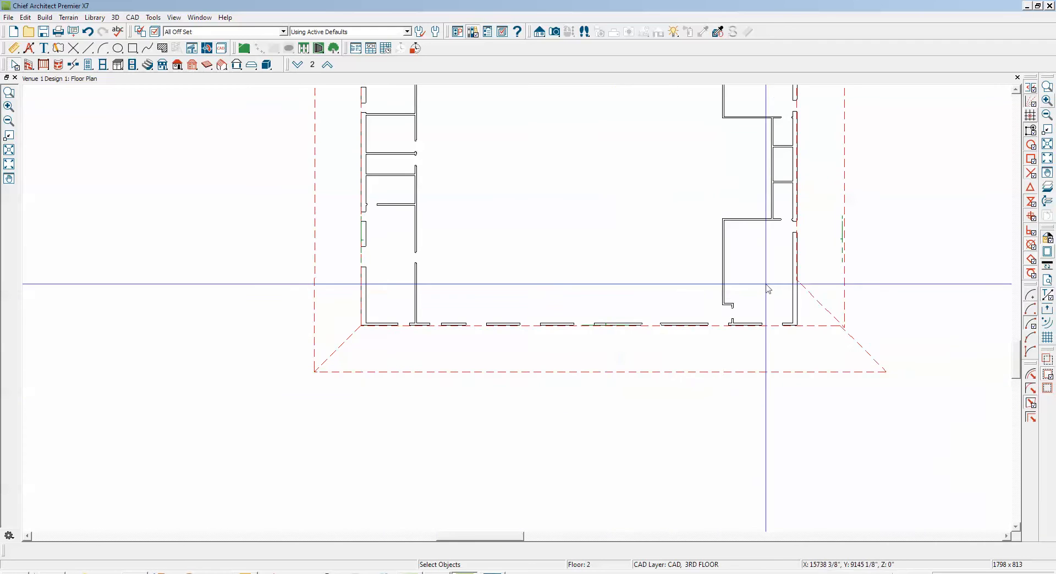
scroll(766, 287, up, 1)
scroll(901, 184, up, 3)
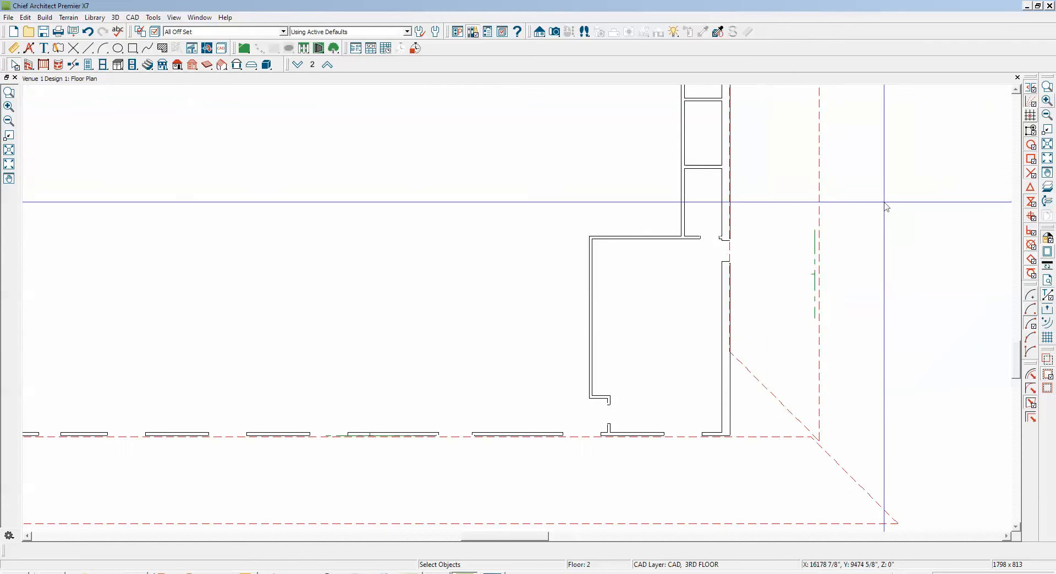
click(816, 240)
scroll(752, 290, up, 2)
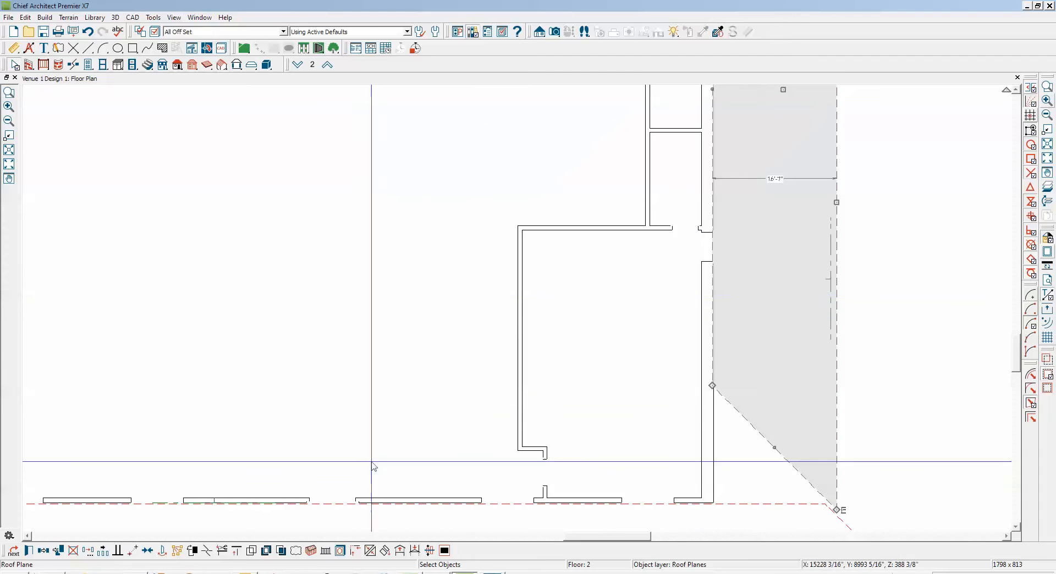
click(137, 550)
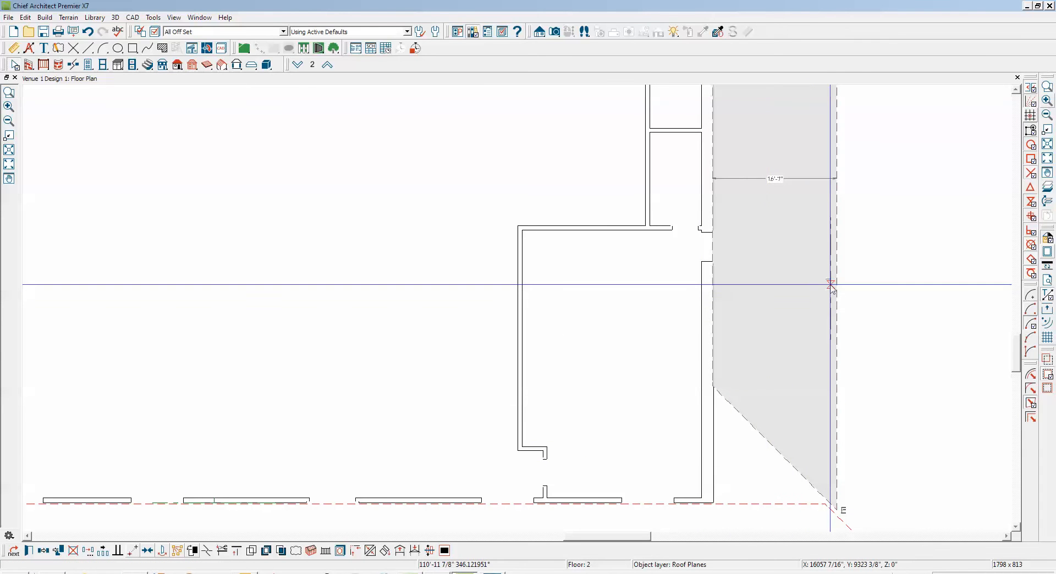
click(718, 292)
Resize the right-side roof plane so its outer edge sits about 18' outside the wall and its inner edge lies at the right exterior wall
drag(718, 292, 848, 428)
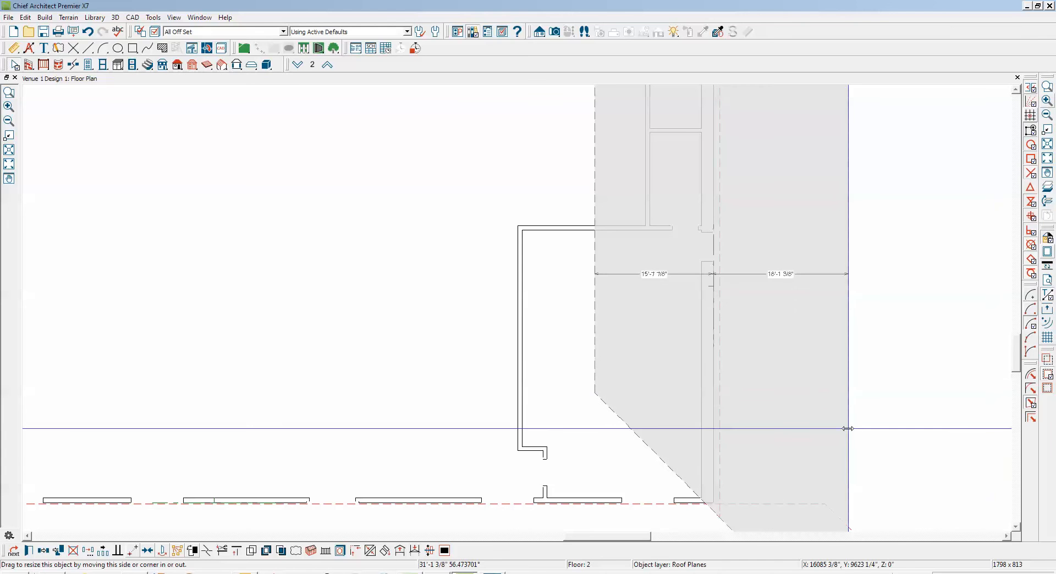
drag(848, 428, 847, 429)
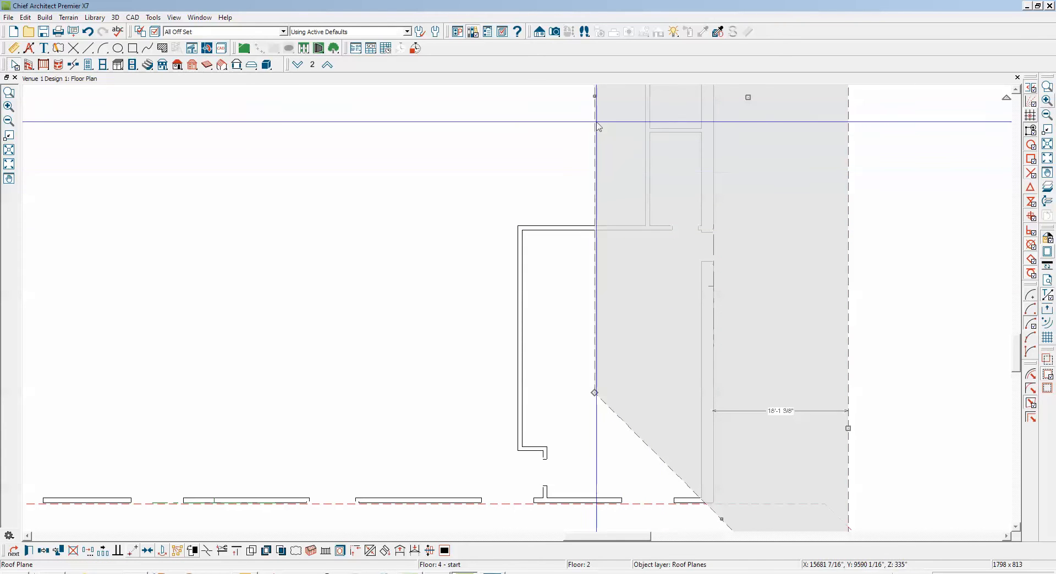
drag(594, 96, 714, 217)
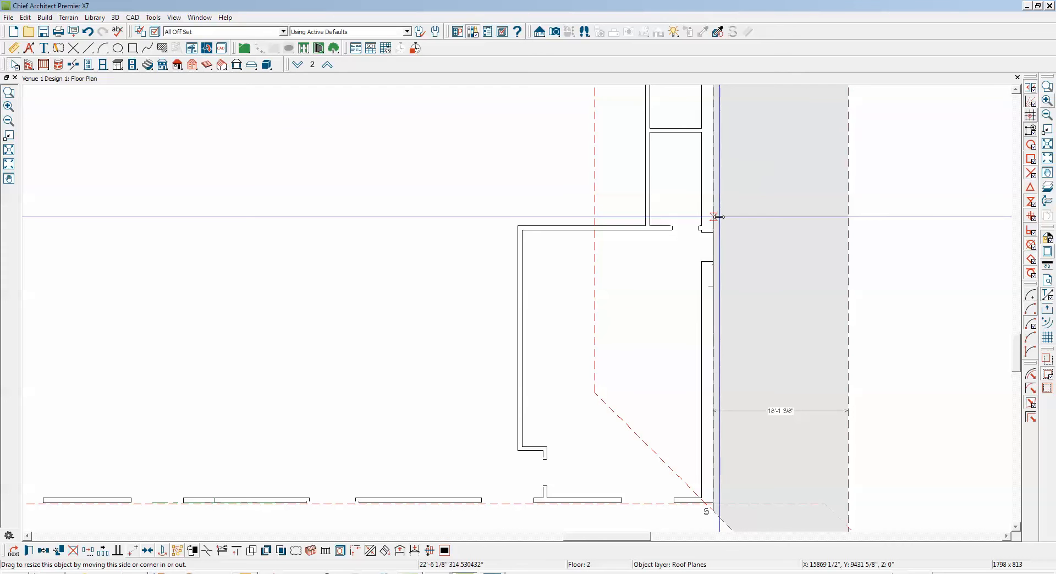
drag(714, 217, 714, 216)
Lock the pitch of the right-side roof plane and set its baseline height to 320 3/16"
scroll(714, 217, down, 3)
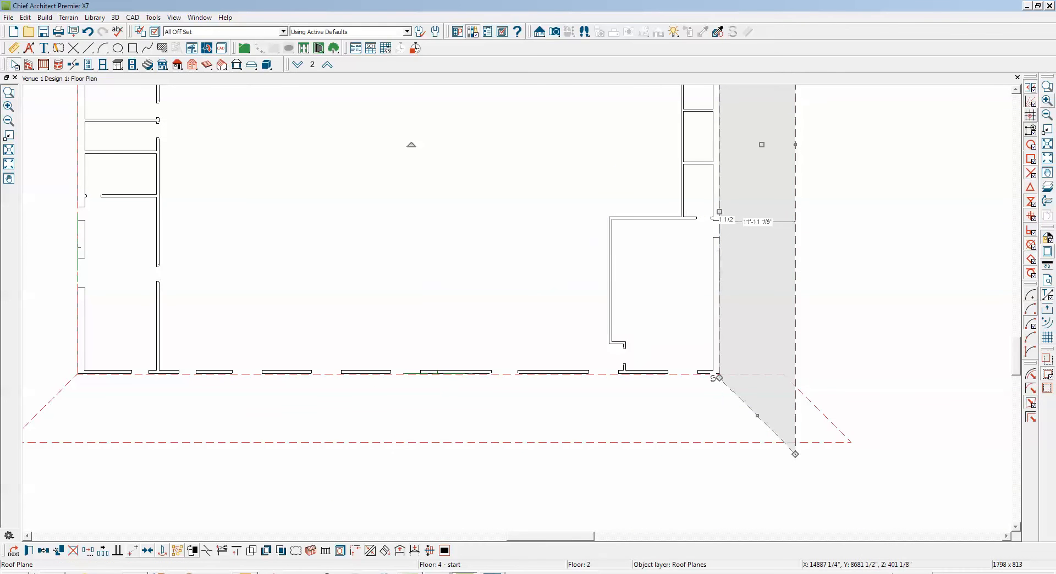
click(30, 550)
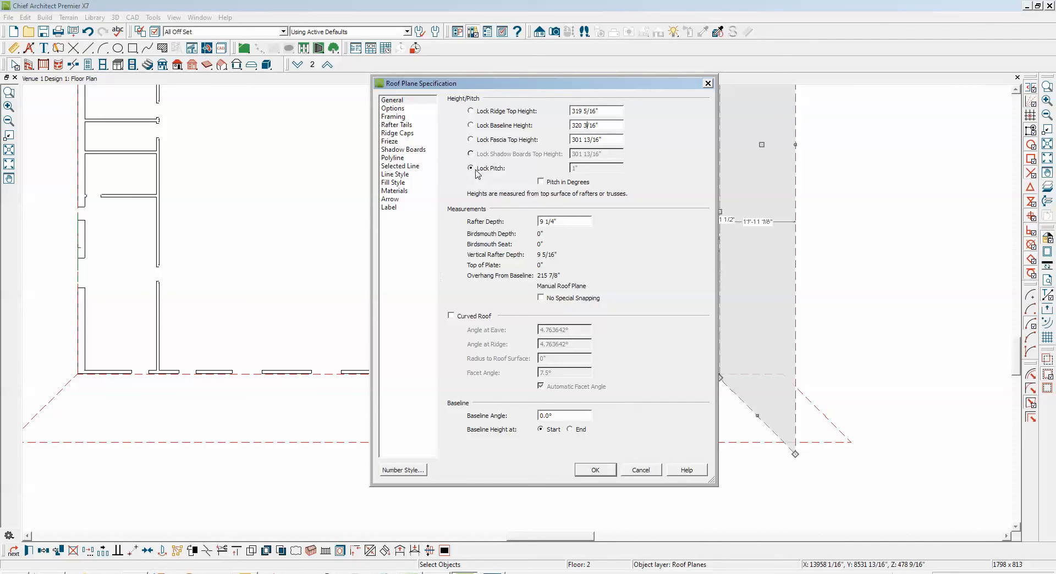
click(596, 470)
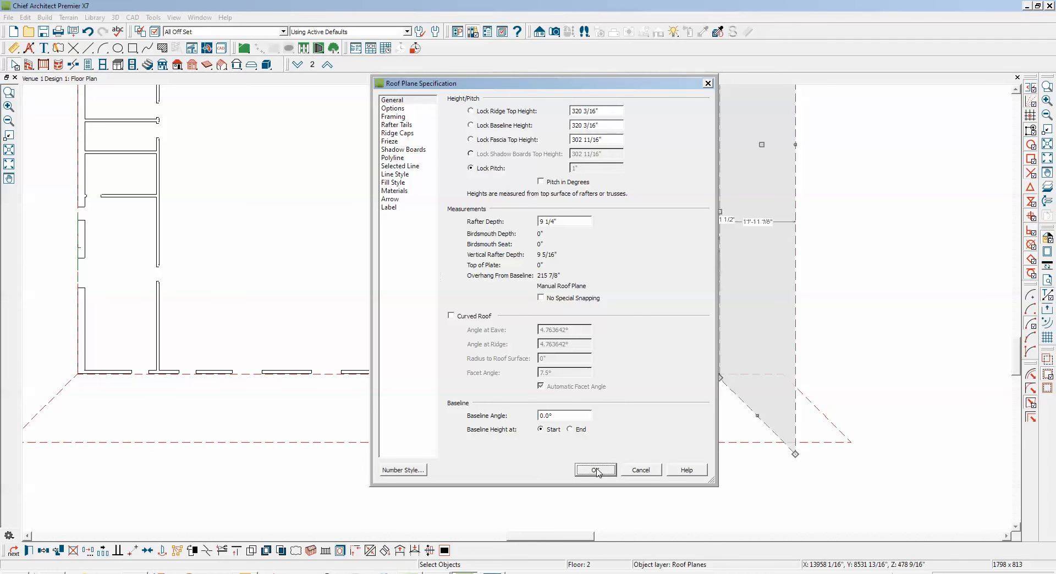
click(597, 471)
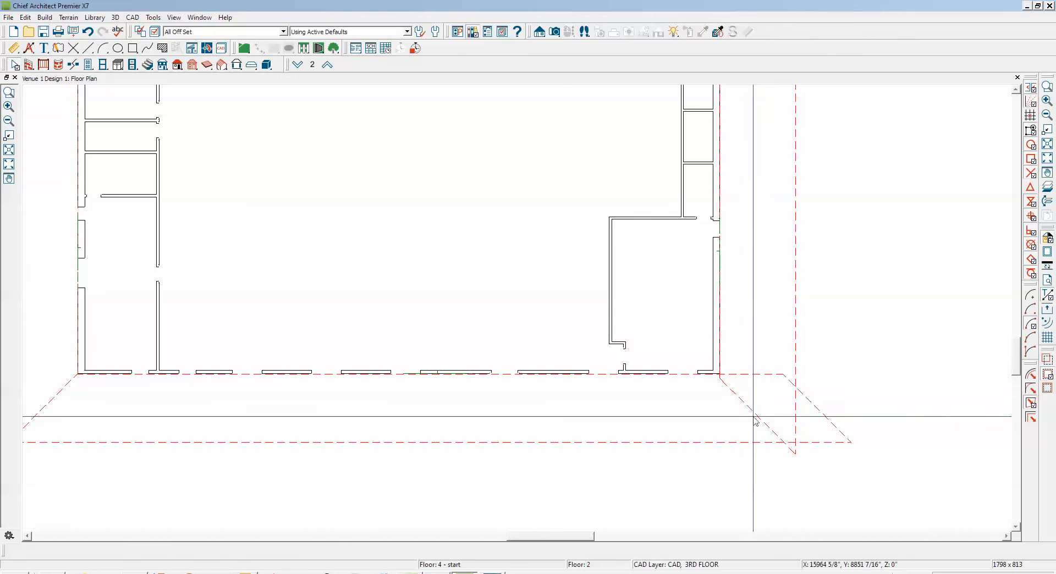
Join the lower diagonal edge of the right-side roof plane with the adjoining diagonal edge of the lower roof plane
right_click(755, 421)
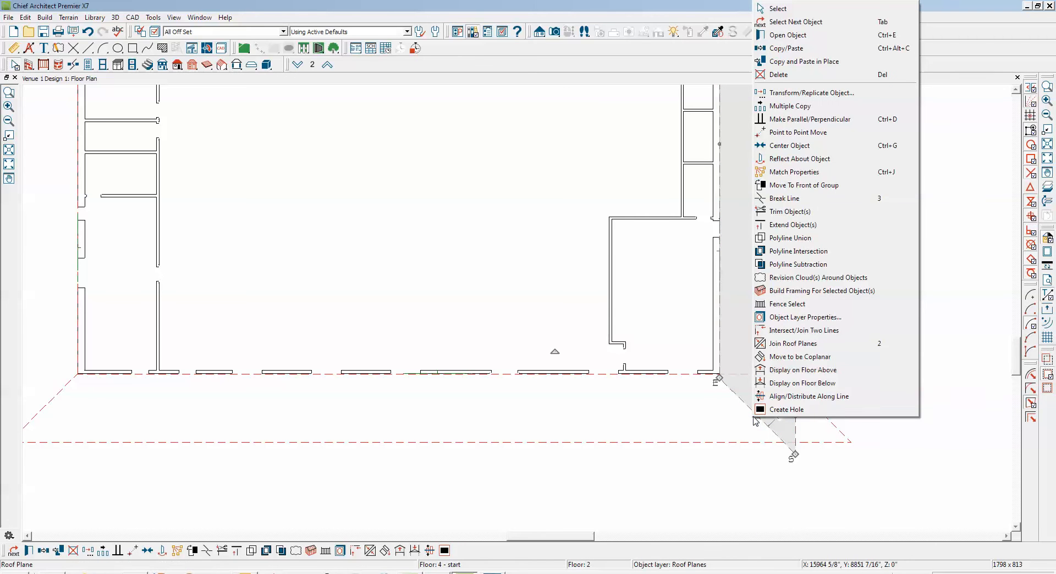
click(794, 344)
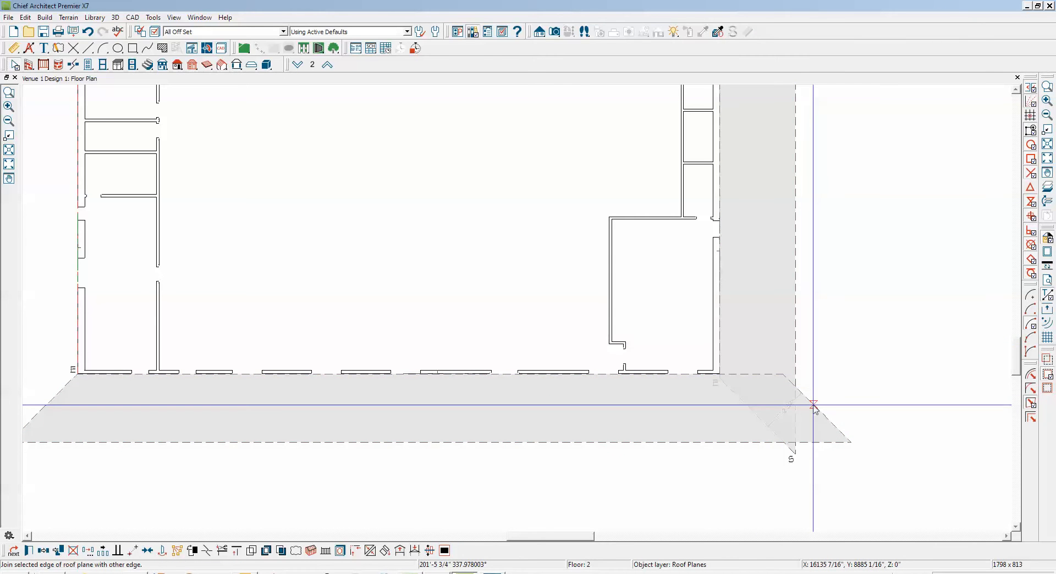
click(798, 435)
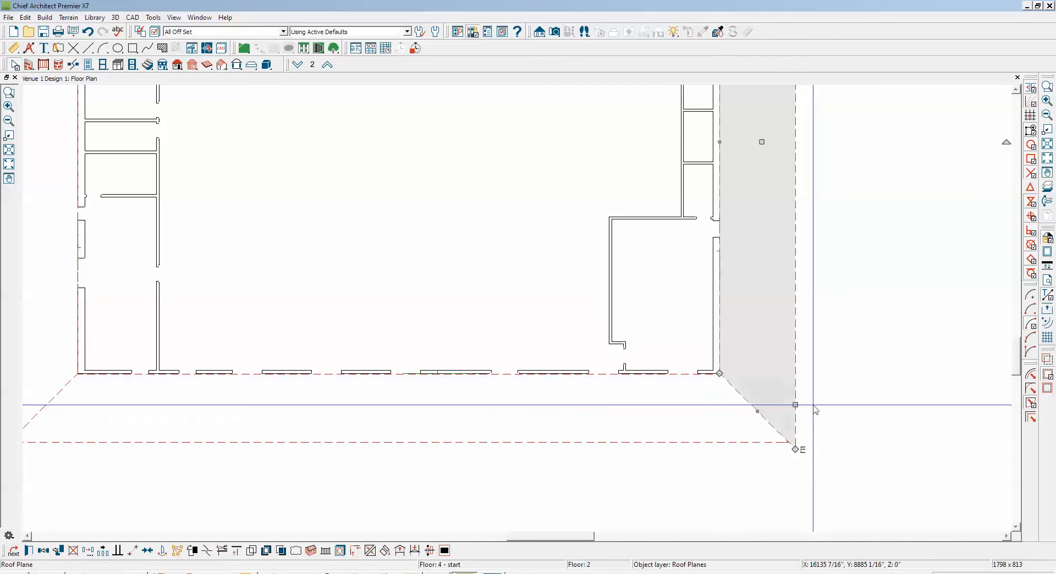
scroll(803, 474, up, 3)
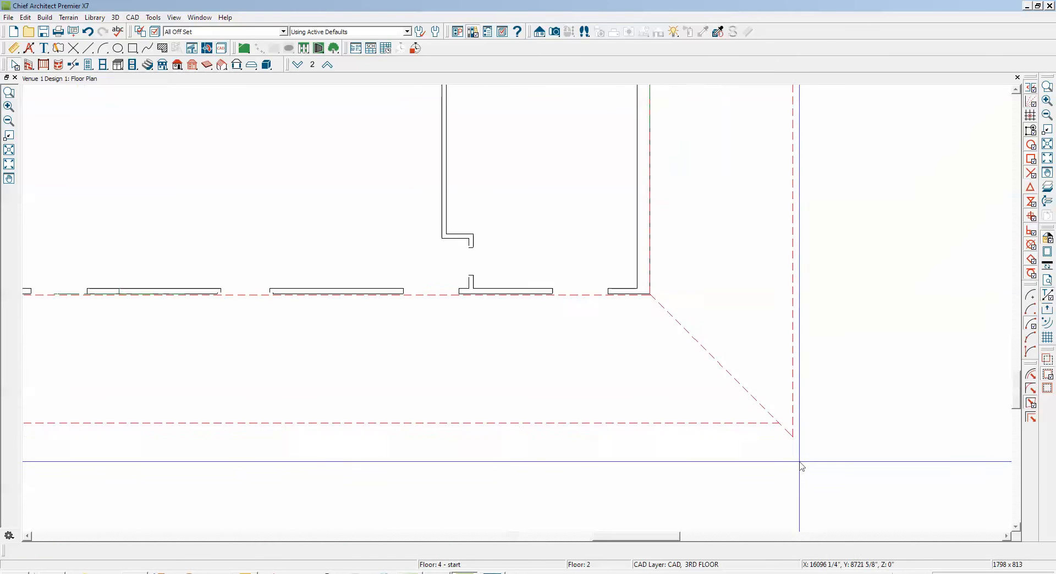
Pull in the right-side roof plane's outer edge so its lower corner meets the lower roof plane's outer corner
scroll(880, 363, down, 4)
scroll(876, 370, up, 4)
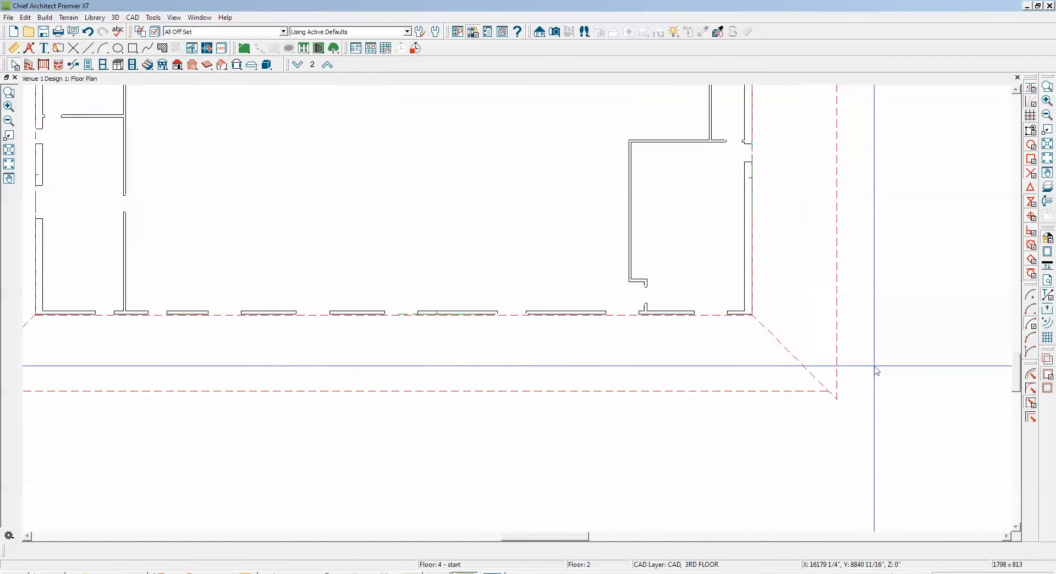
click(815, 342)
mouse_move(815, 342)
mouse_down()
mouse_move(804, 425)
mouse_move(797, 418)
mouse_up()
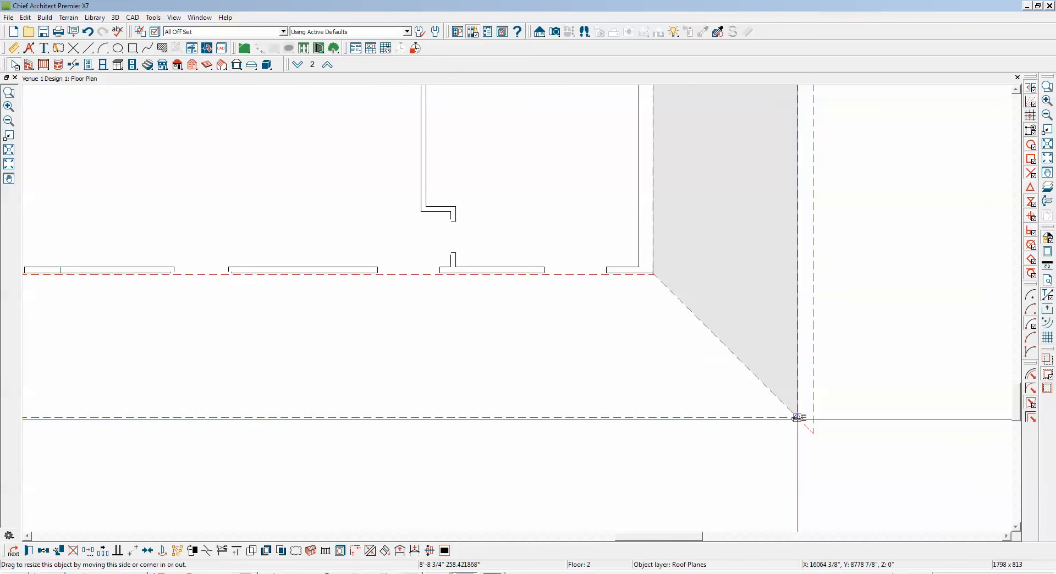
drag(797, 418, 798, 419)
scroll(759, 370, down, 4)
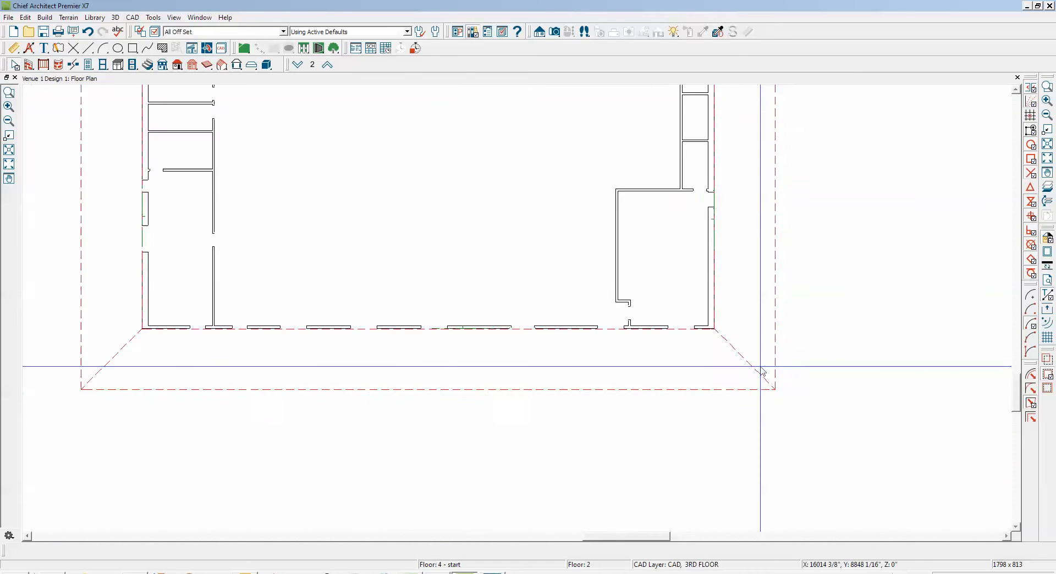
Move the upper roof plane point to point from the bump-out's inner corner to the outer corner where the bump-out meets the upper wall
scroll(762, 370, down, 2)
scroll(676, 152, up, 2)
scroll(674, 151, up, 4)
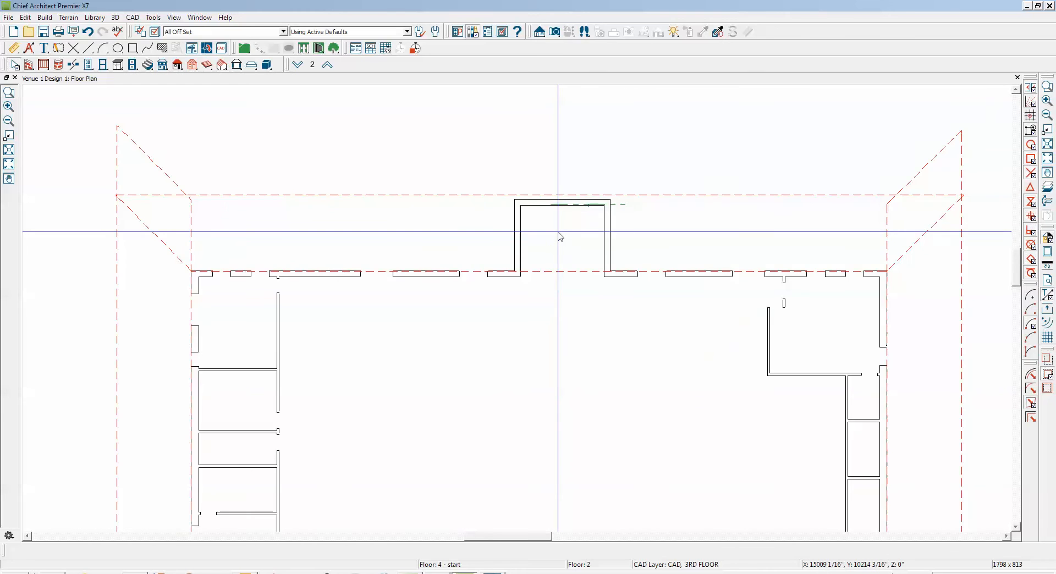
scroll(559, 236, down, 3)
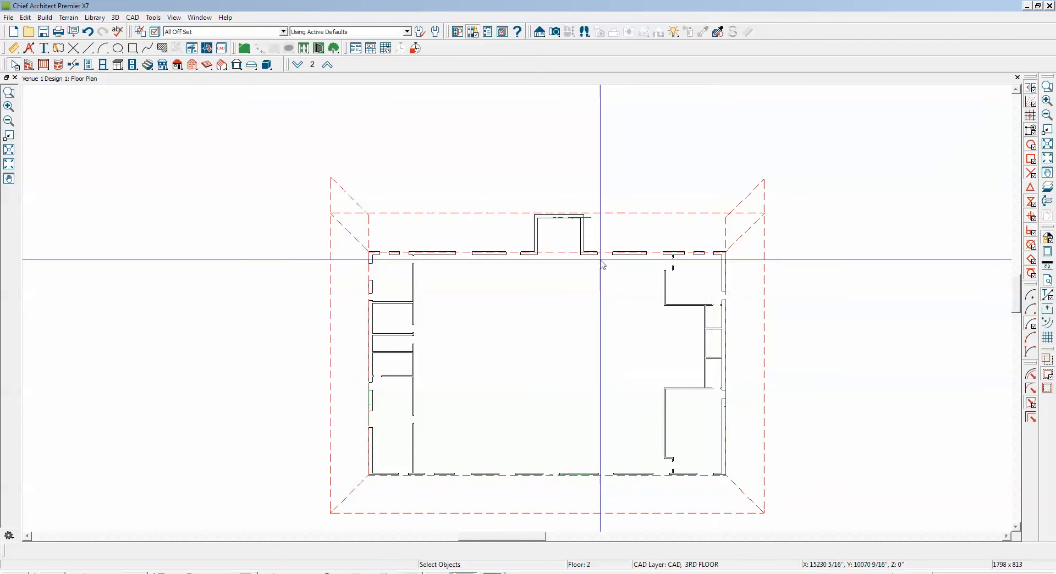
scroll(594, 258, up, 5)
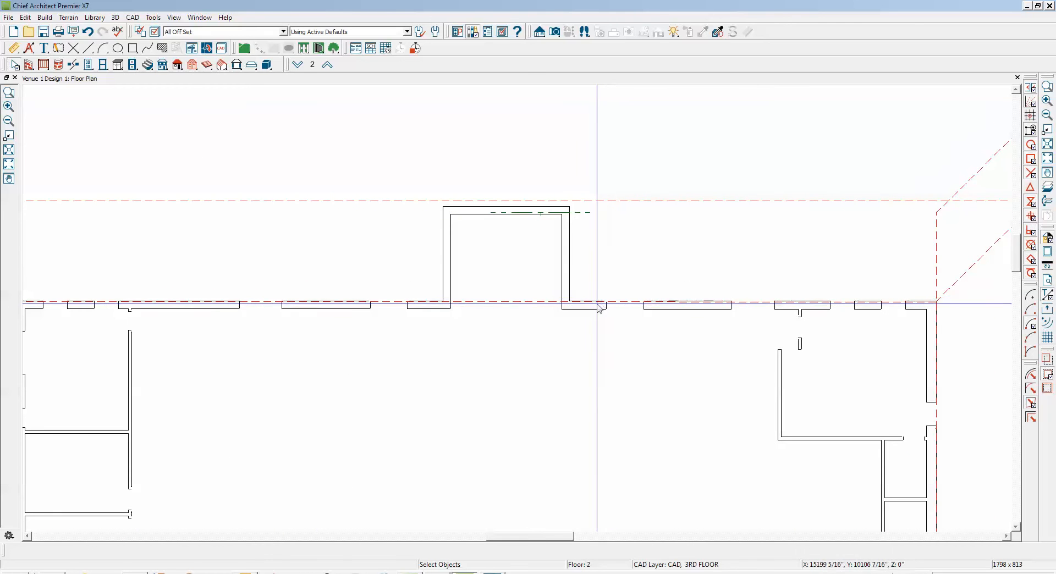
click(616, 206)
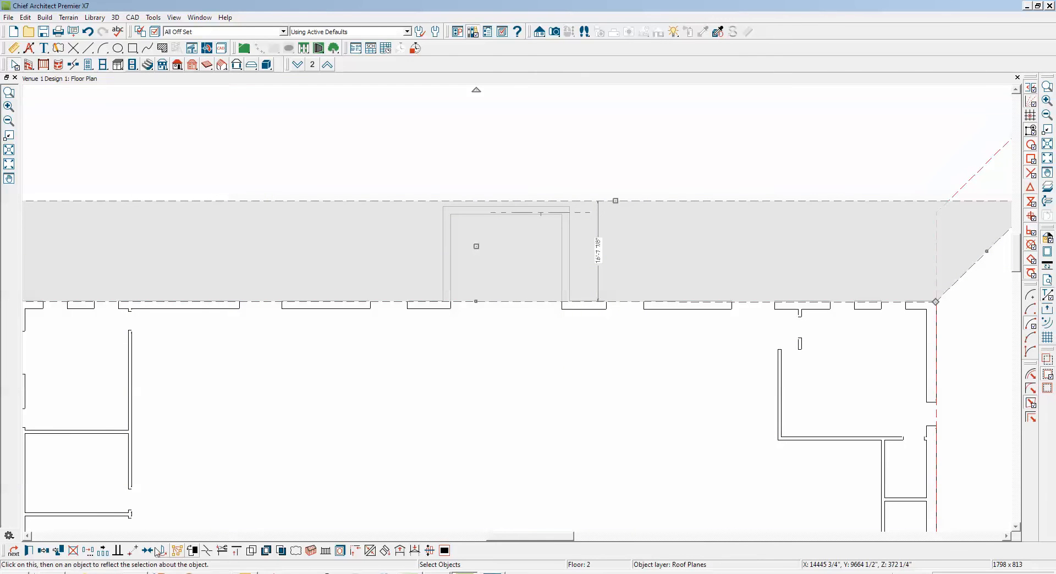
click(137, 552)
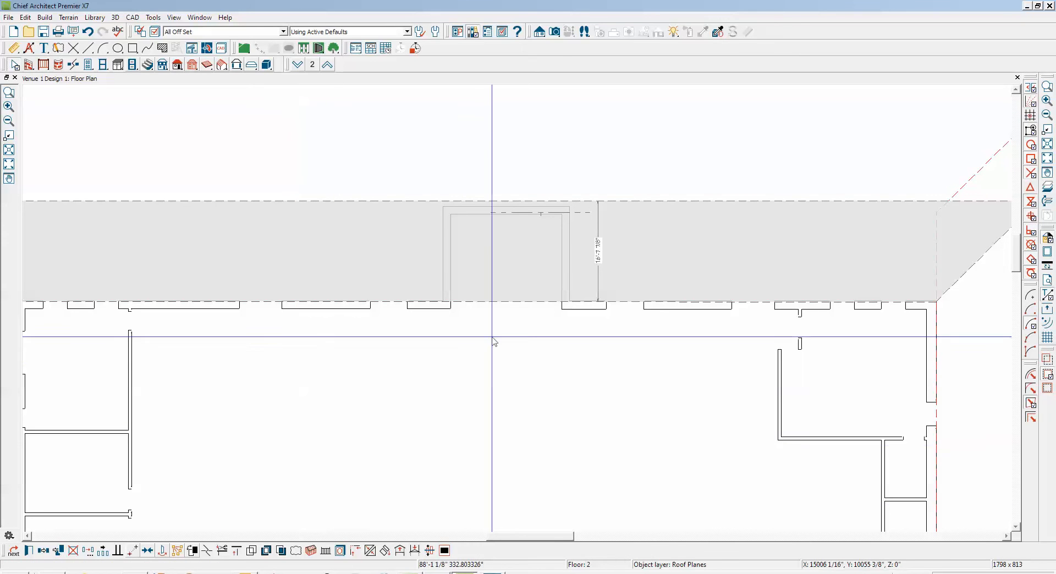
click(562, 215)
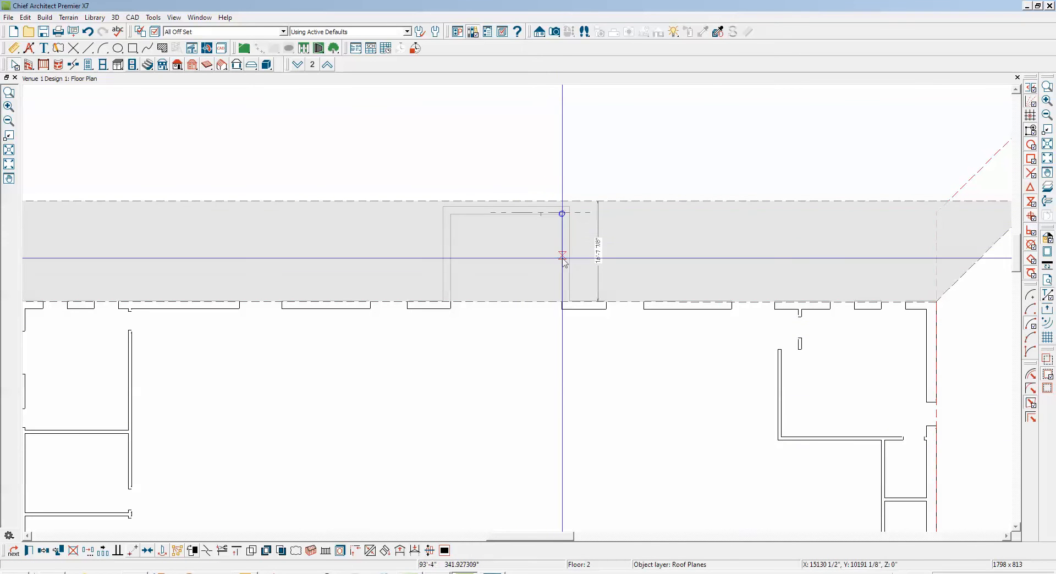
click(572, 304)
Adjust the upper roof plane with a second point-to-point move so its baseline lies on the upper wall's outer face
scroll(573, 318, up, 5)
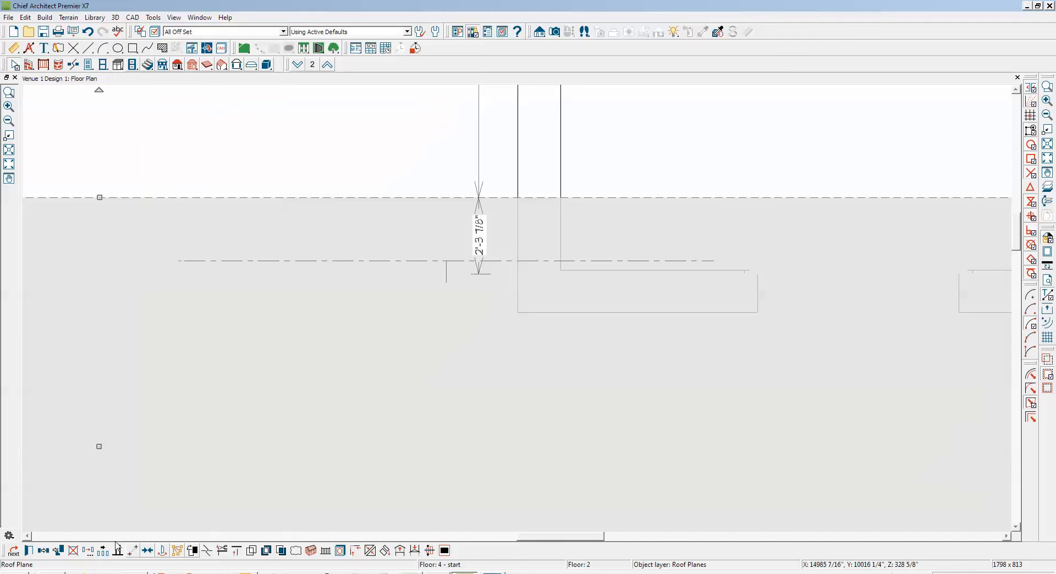
click(132, 552)
click(519, 310)
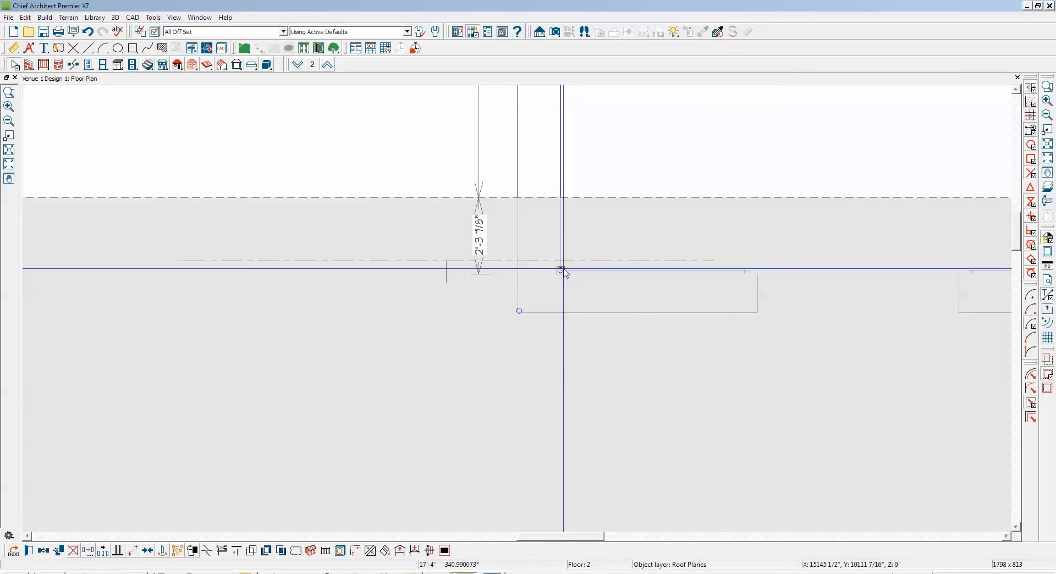
click(560, 270)
key(Escape)
scroll(603, 339, down, 5)
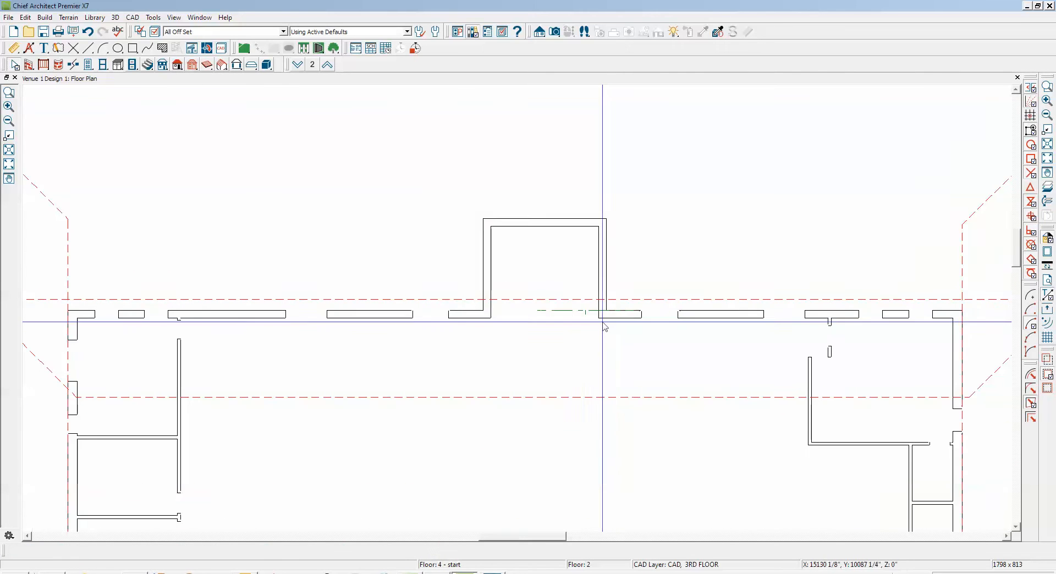
Resize the upper roof plane so its outer edge sits about 21' outside the upper wall and its inner edge lies on the wall's outer face
click(559, 301)
drag(523, 299, 532, 185)
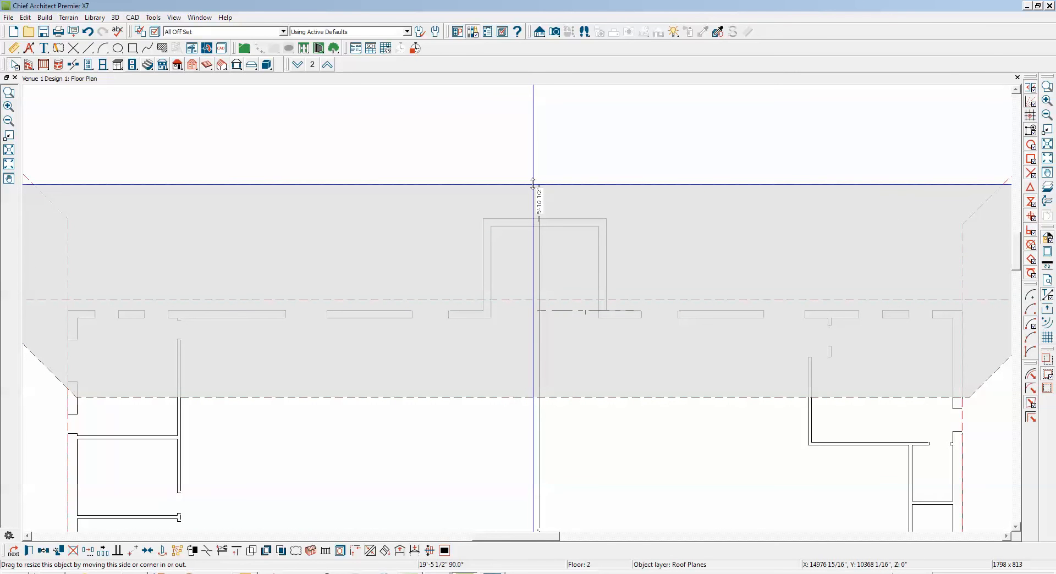
drag(532, 184, 533, 185)
drag(524, 397, 518, 310)
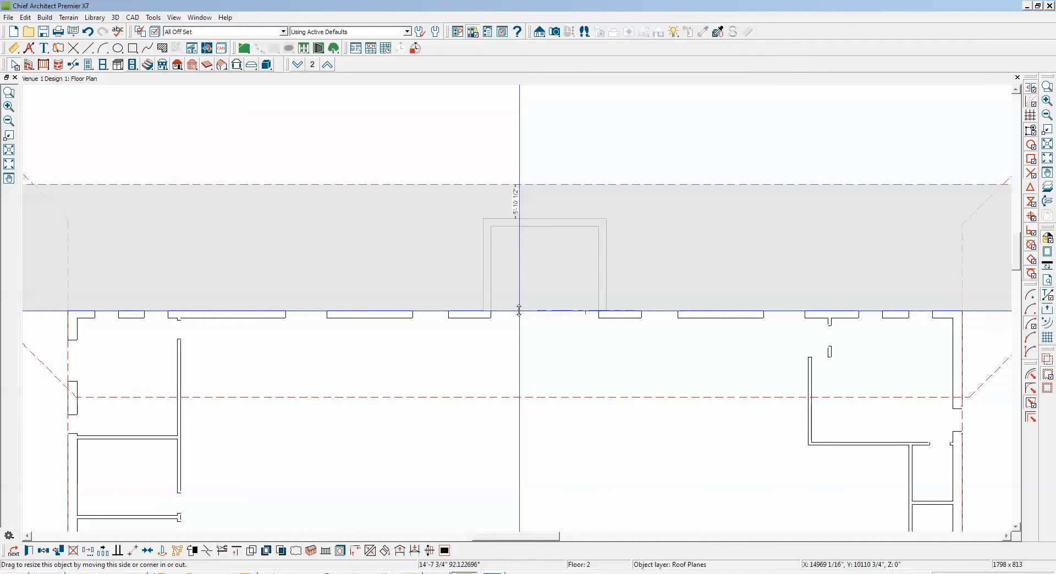
drag(519, 310, 519, 311)
Lock the pitch of the upper roof plane and set its baseline height to 320 3/16"
click(30, 550)
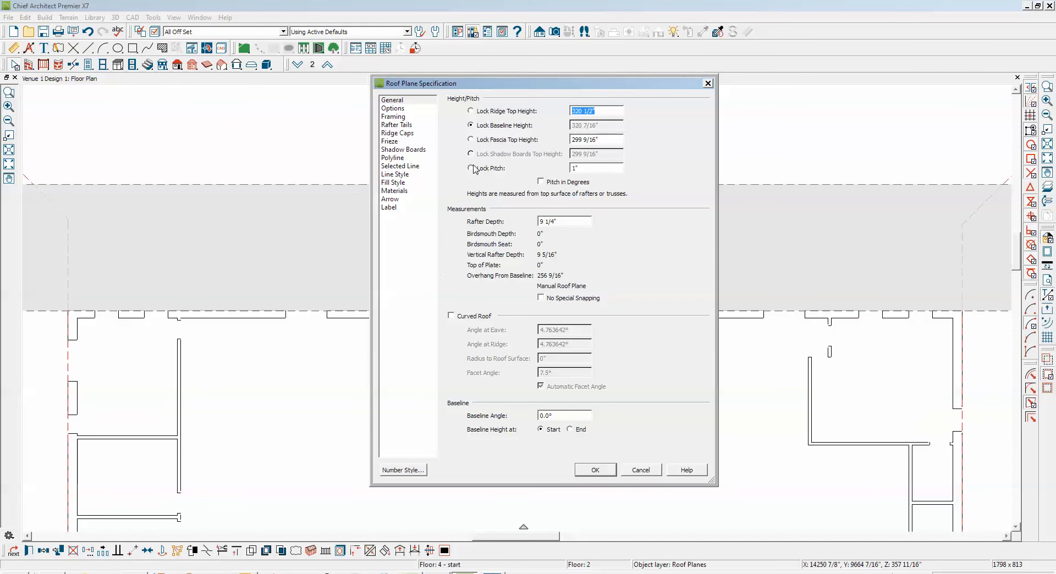
click(471, 167)
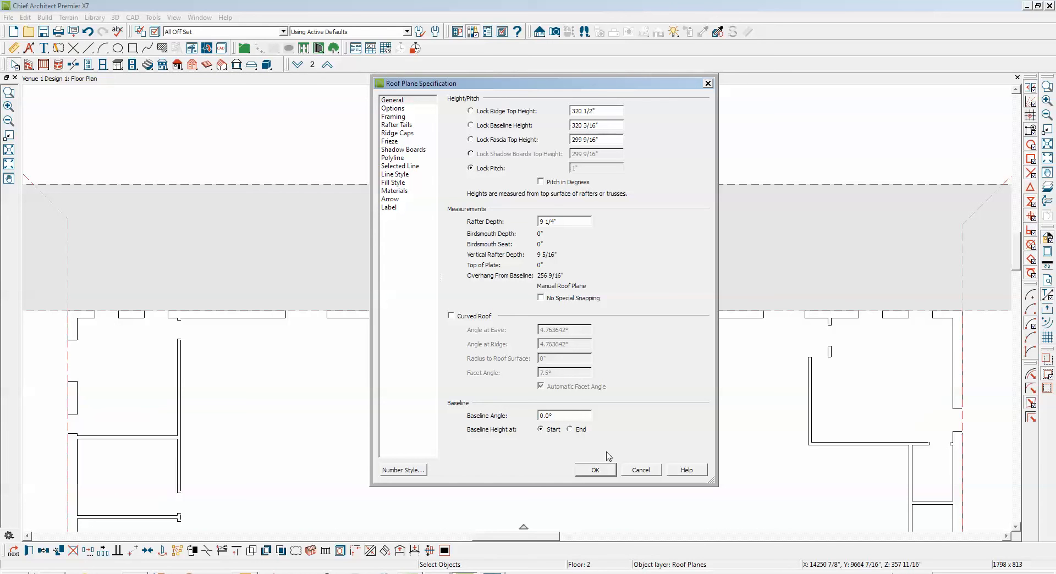
click(609, 471)
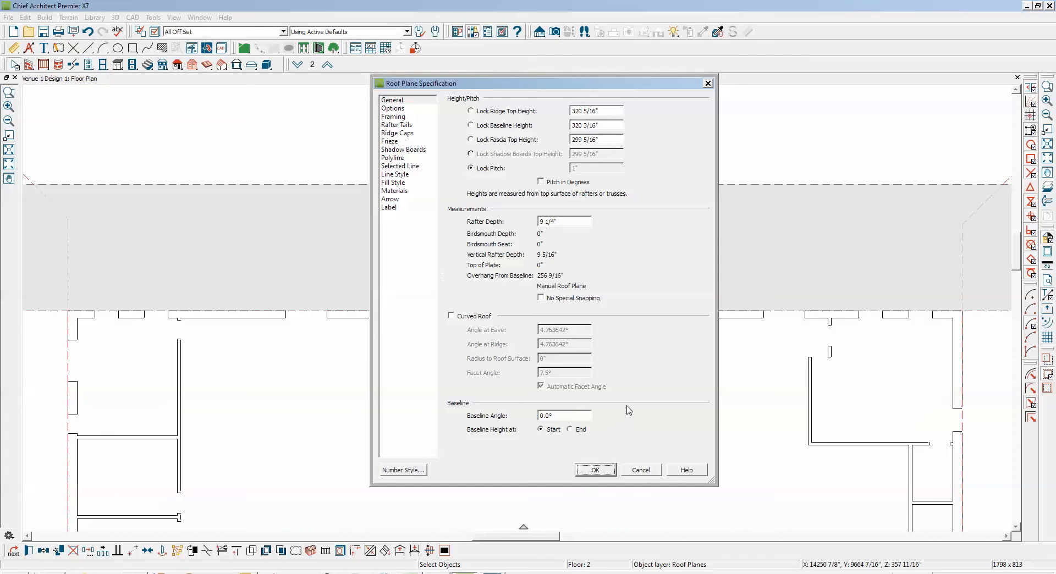
Join the left diagonal edge of the upper roof plane with the upper diagonal edge of the left-side roof plane
scroll(677, 316, down, 3)
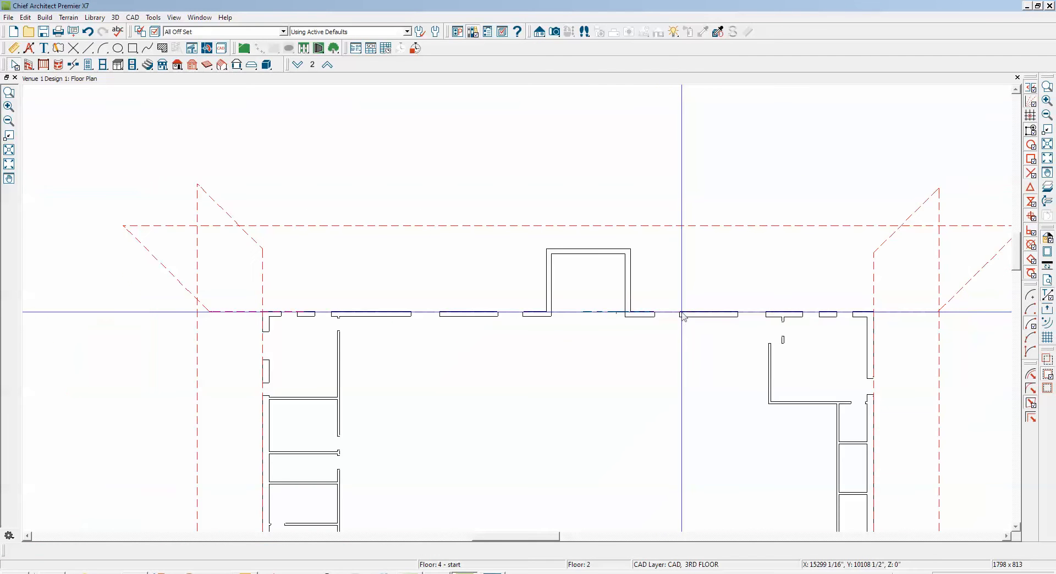
right_click(172, 274)
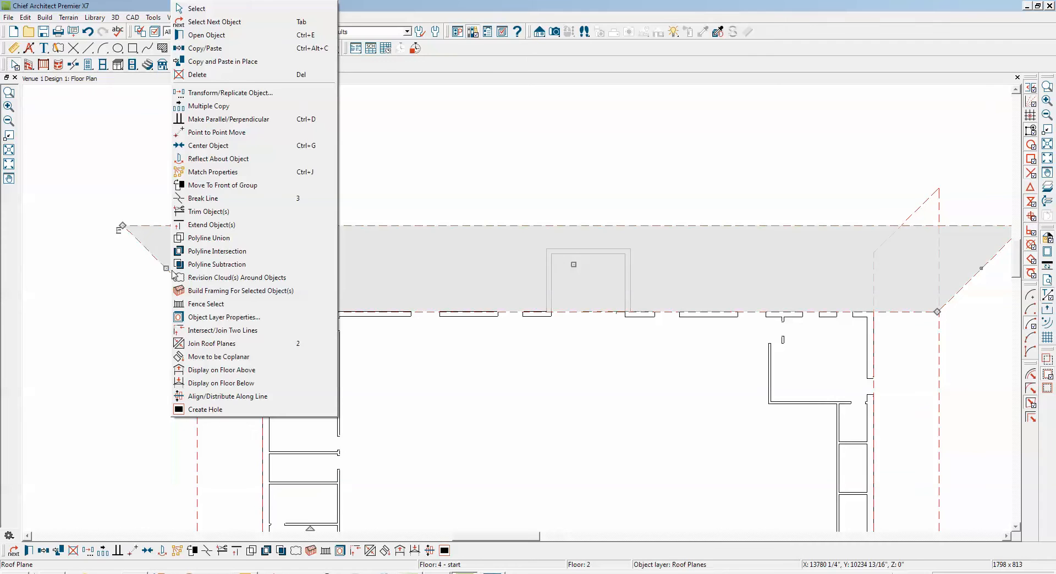
click(209, 343)
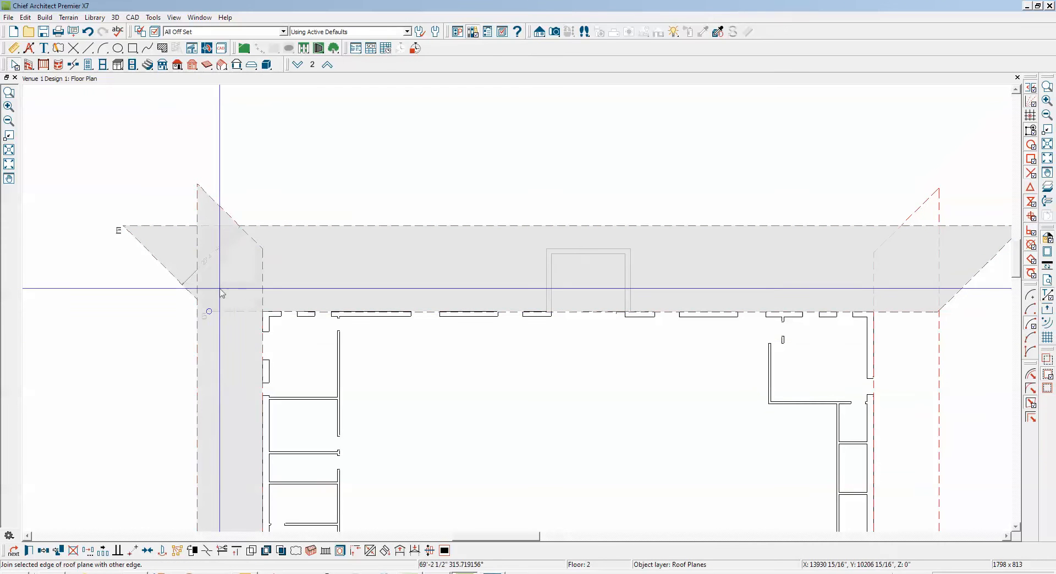
click(247, 233)
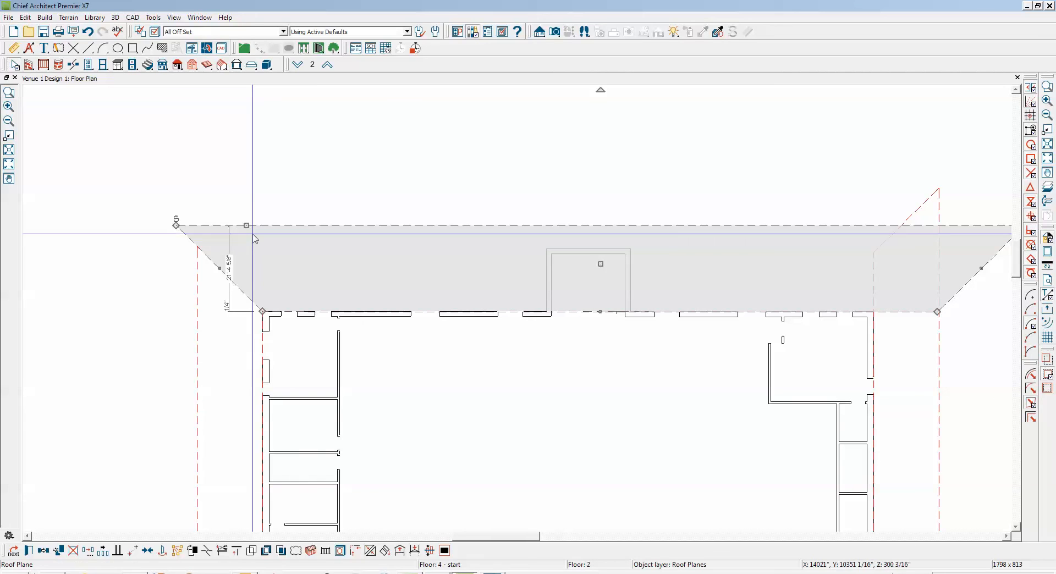
Pull in the upper roof plane's outer edge to about 16'-2" from the wall, meeting the left-side roof plane's outer corner
drag(247, 226, 198, 246)
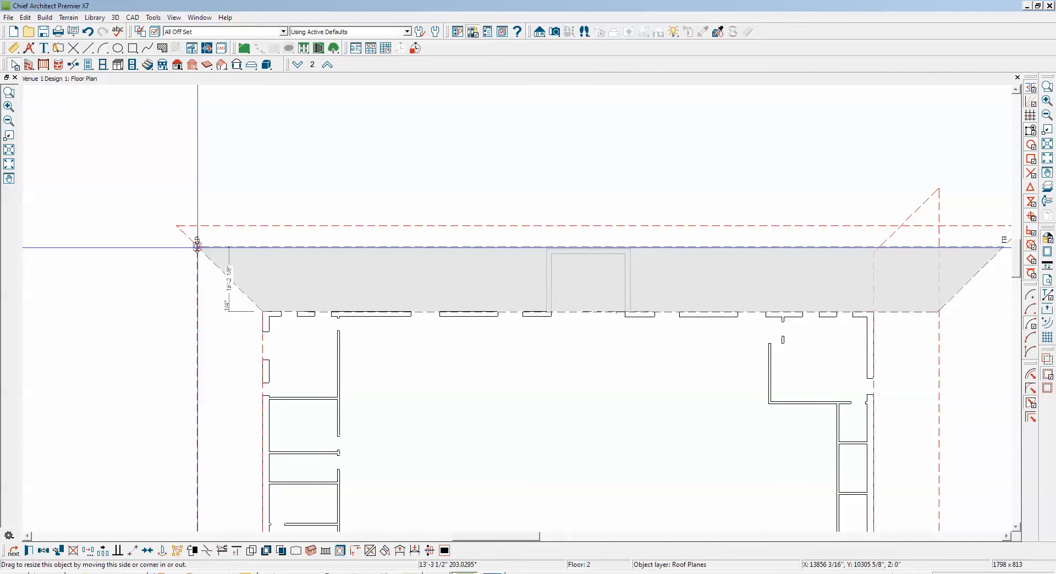
drag(198, 248, 198, 247)
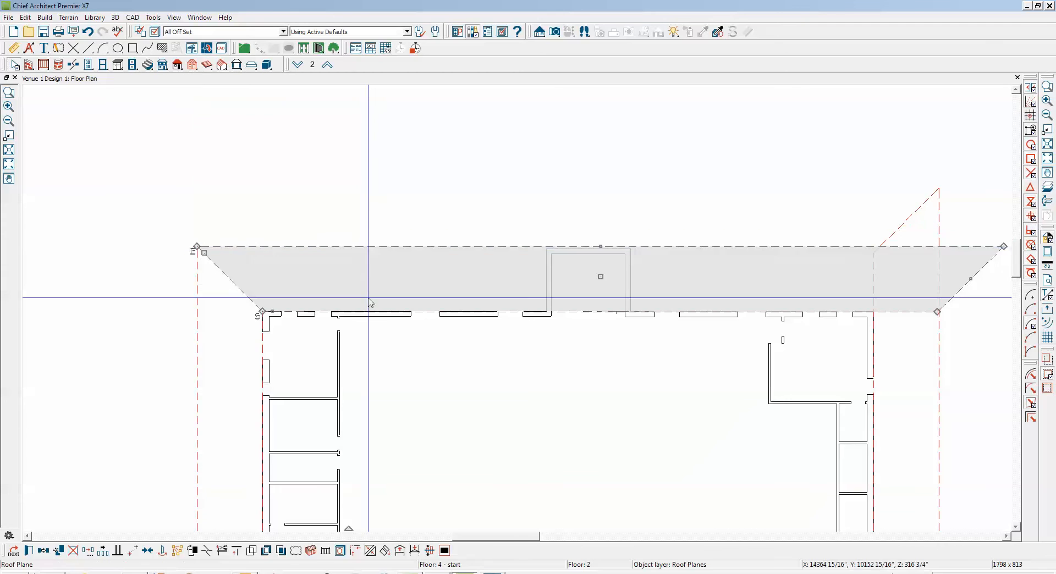
key(Escape)
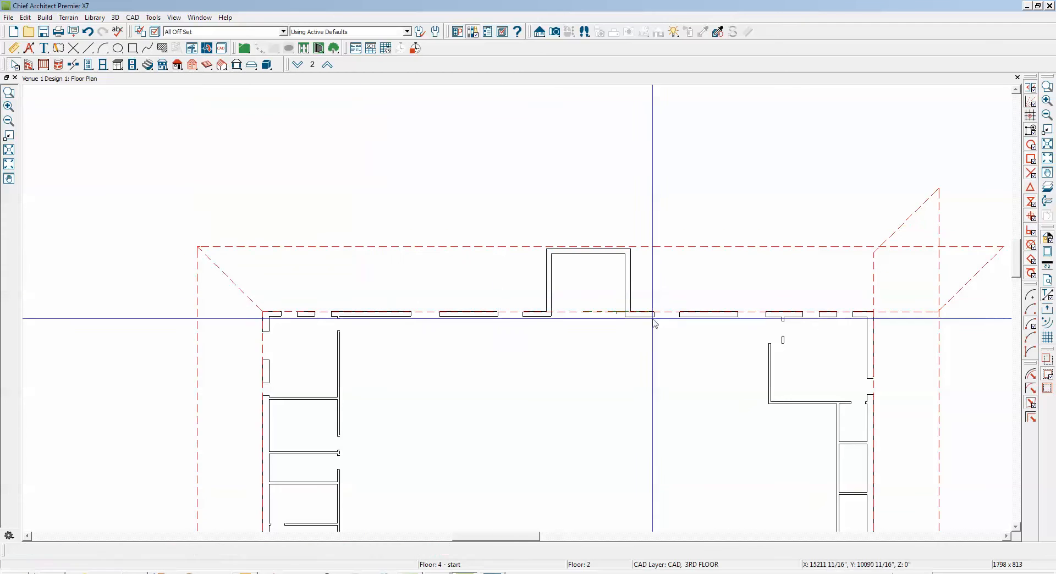
Join the right diagonal edge of the upper roof plane with the upper diagonal edge of the right-side roof plane
click(1007, 536)
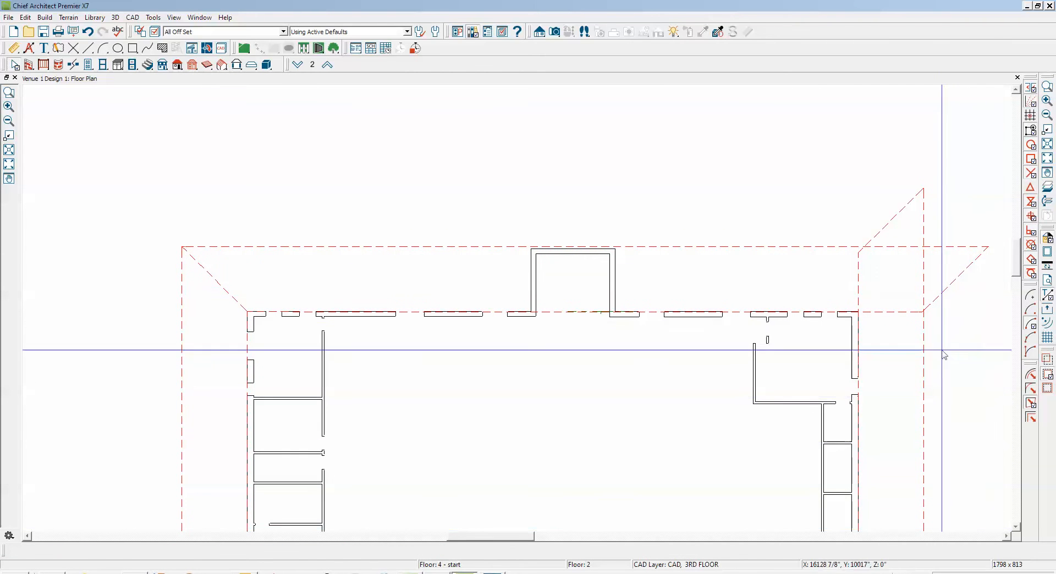
right_click(957, 277)
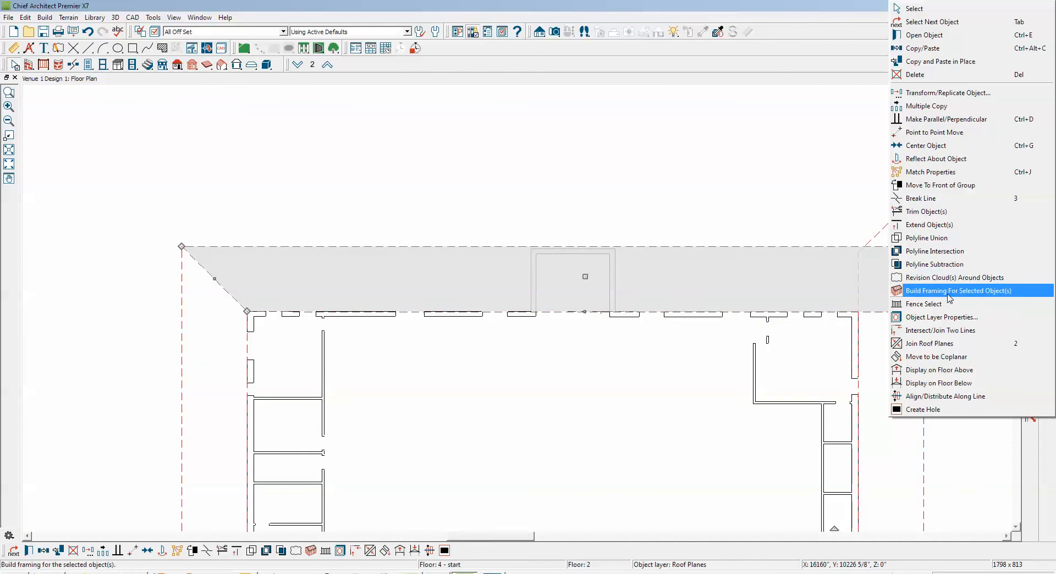
click(940, 344)
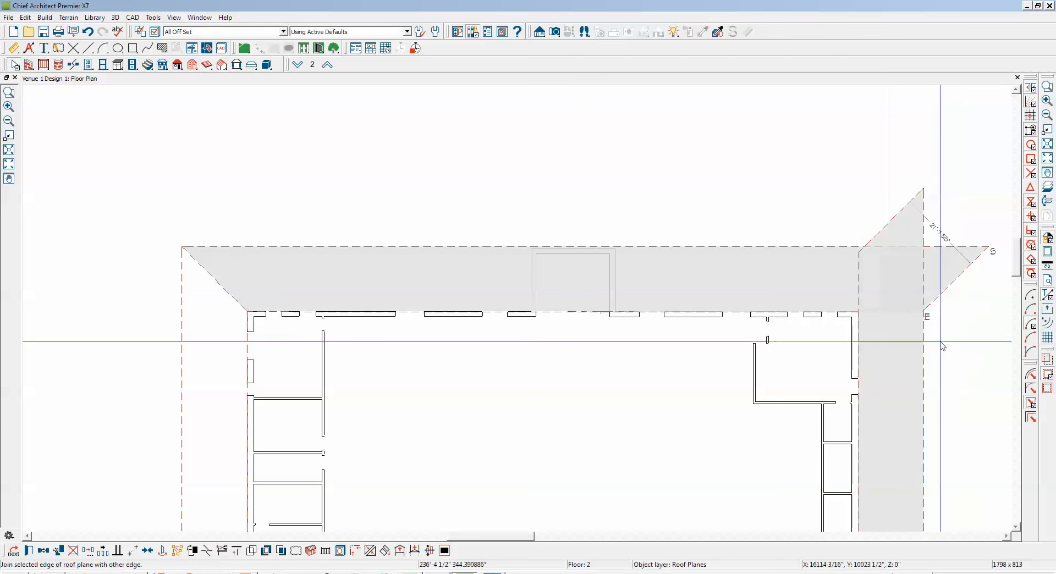
click(960, 278)
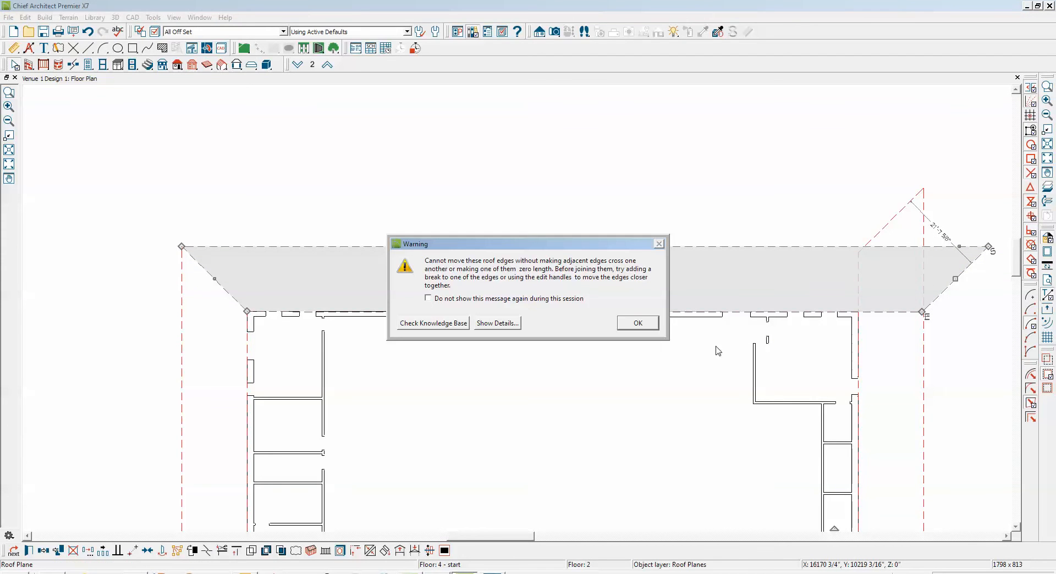
click(638, 324)
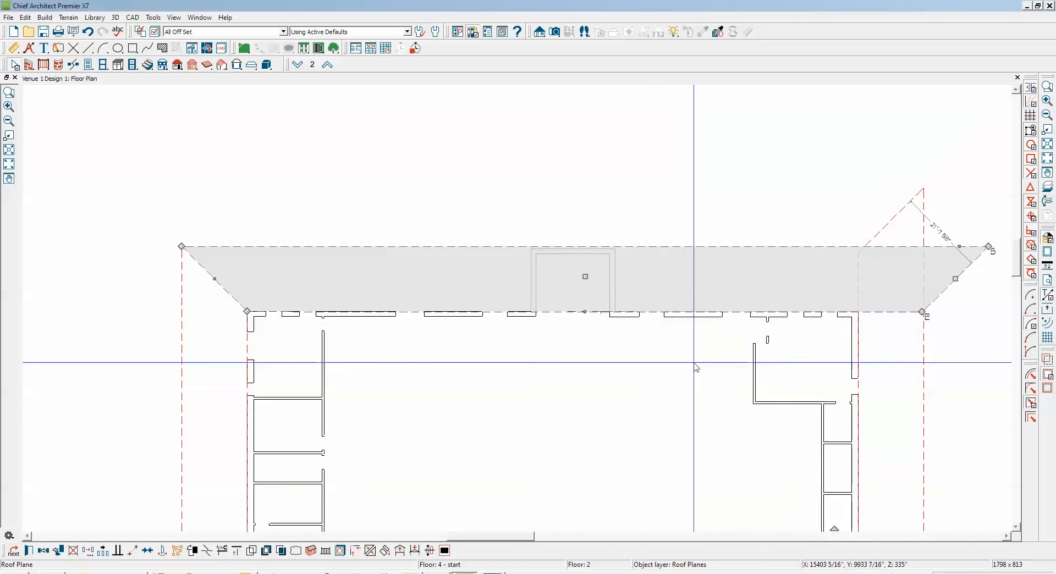
click(370, 550)
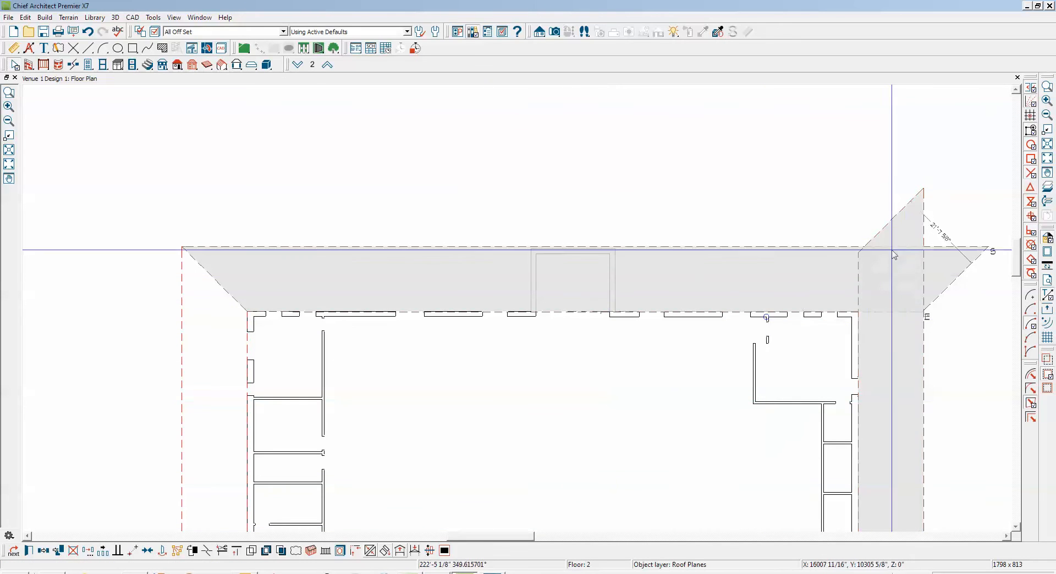
click(894, 219)
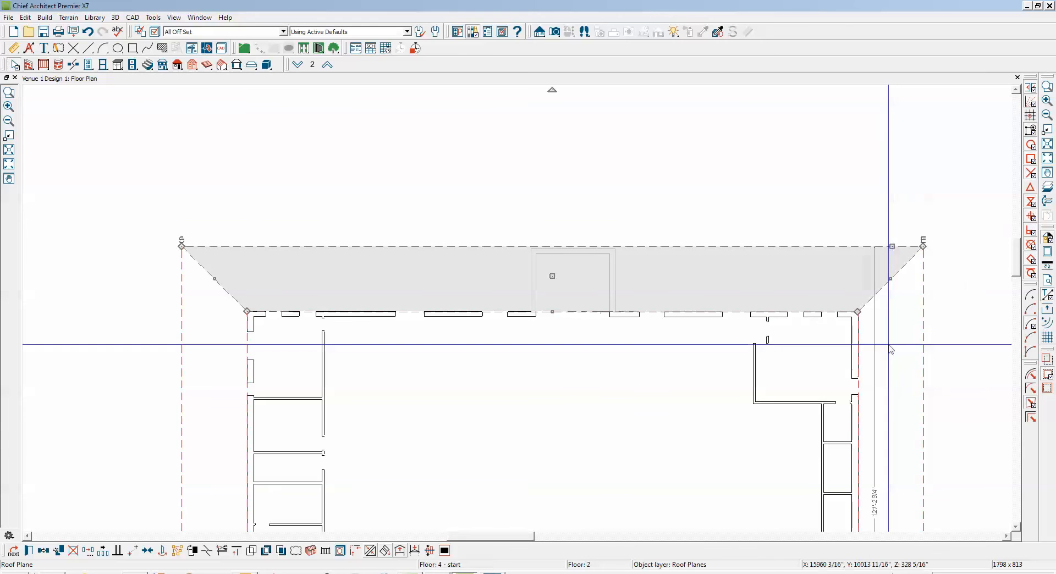
Examine how the roof plane edges meet at the building's upper-right and upper-left roof corners
scroll(932, 253, up, 4)
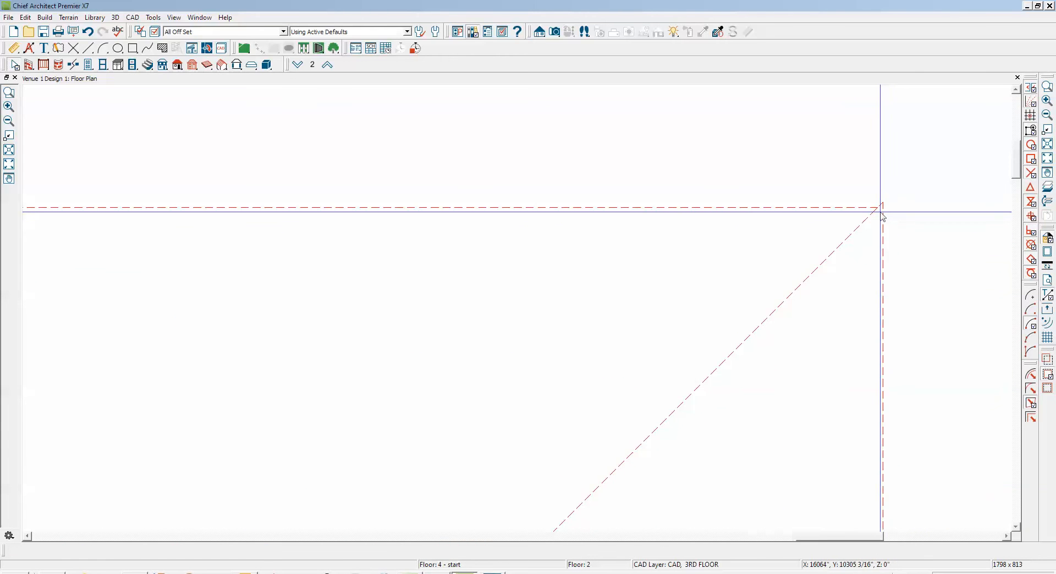
scroll(883, 216, down, 4)
scroll(708, 234, down, 3)
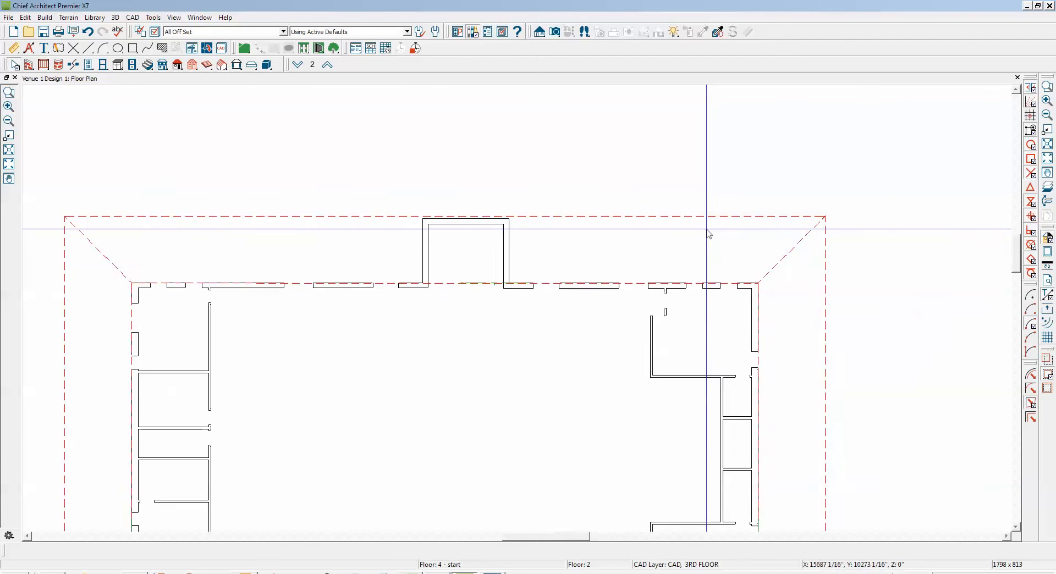
scroll(164, 226, up, 5)
scroll(164, 226, up, 2)
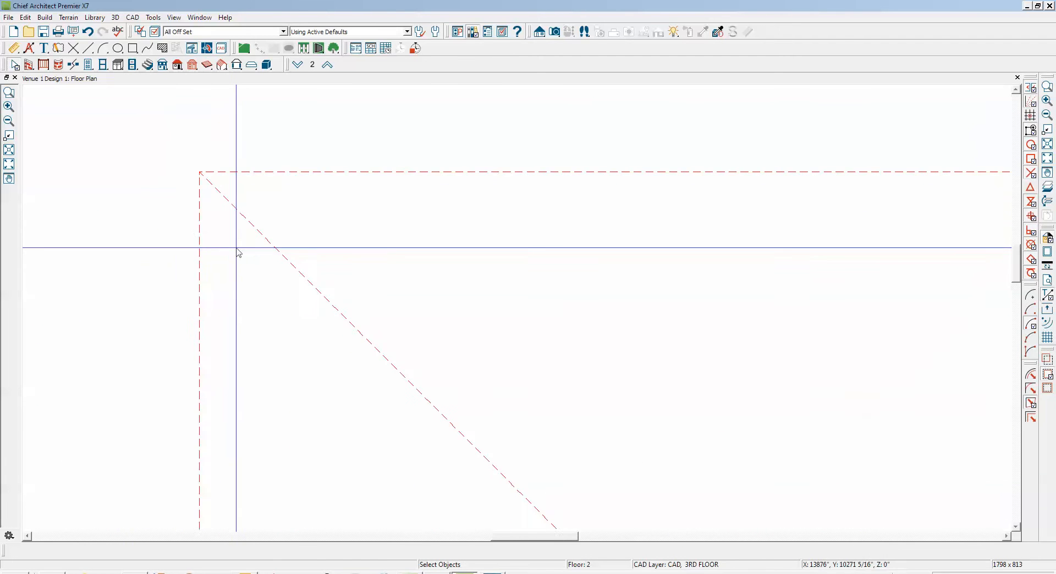
scroll(207, 226, down, 1)
scroll(208, 226, down, 3)
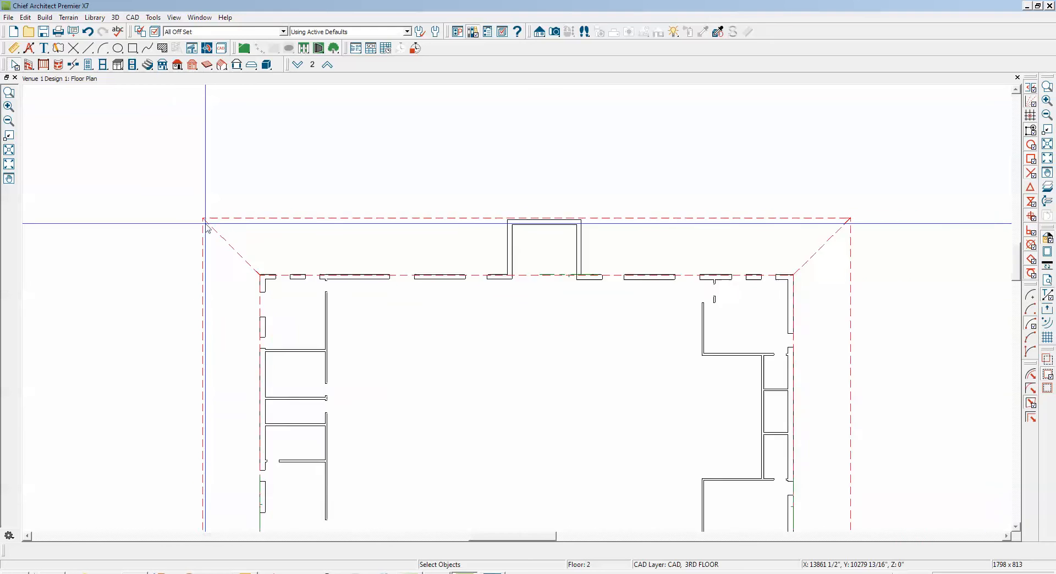
Open the LEGEND DETAILS CAD detail and return to the floor plan
scroll(212, 209, up, 1)
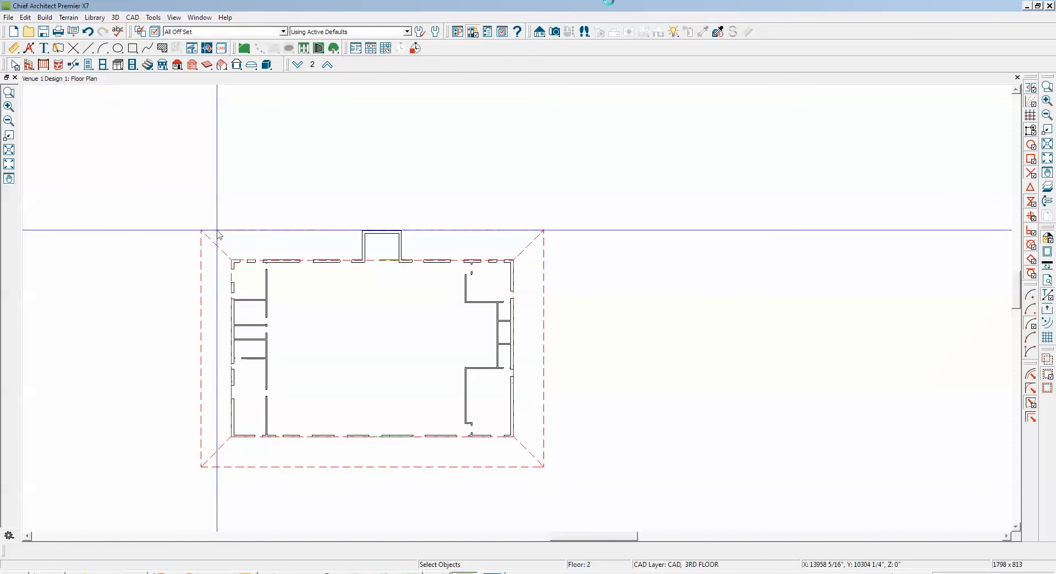
click(555, 32)
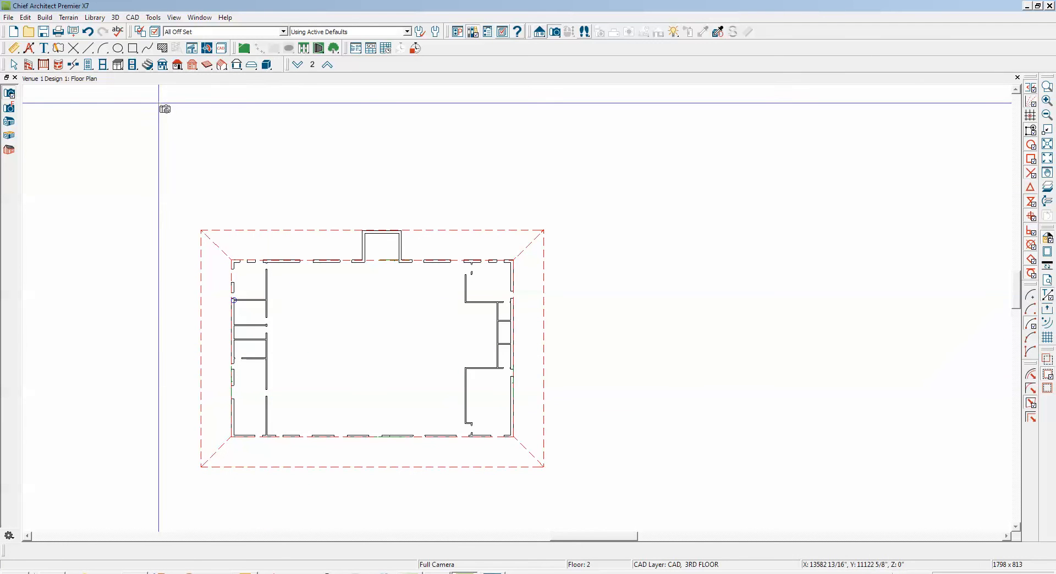
click(132, 18)
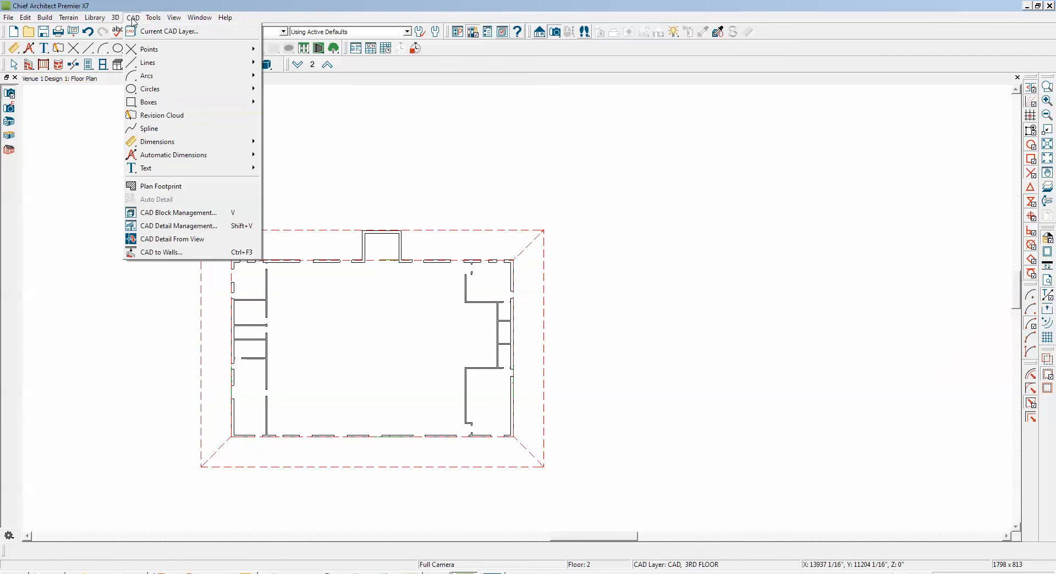
click(181, 230)
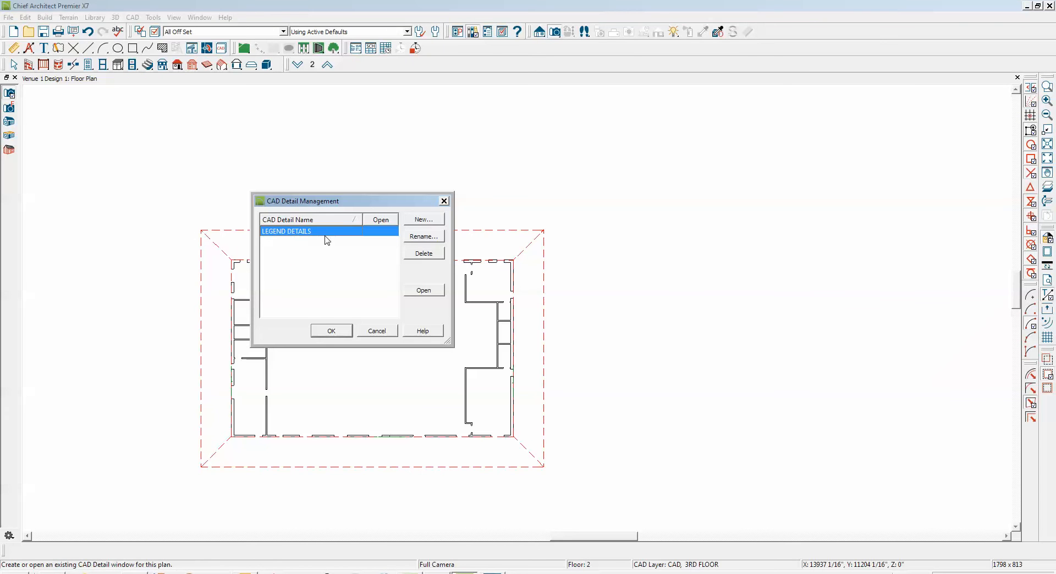
click(424, 291)
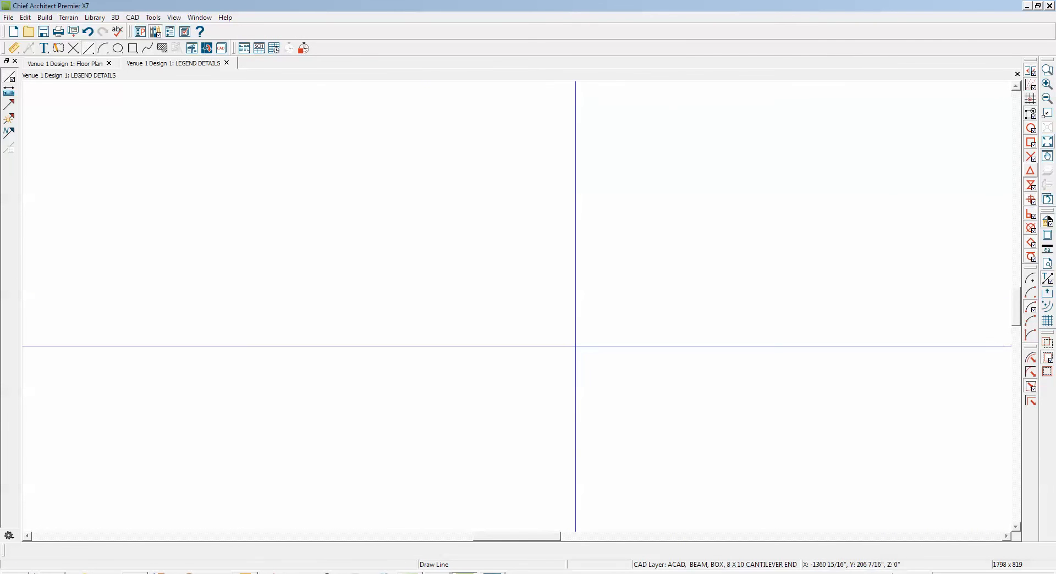
click(1017, 74)
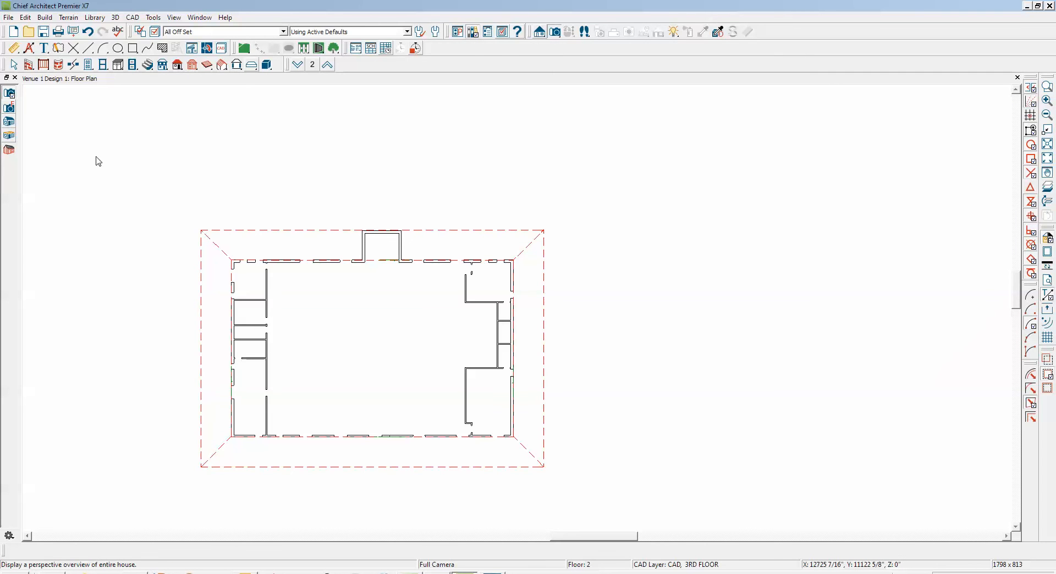
Examine the roof planes from several sides of the building in a perspective full overview and return to the floor plan
click(290, 190)
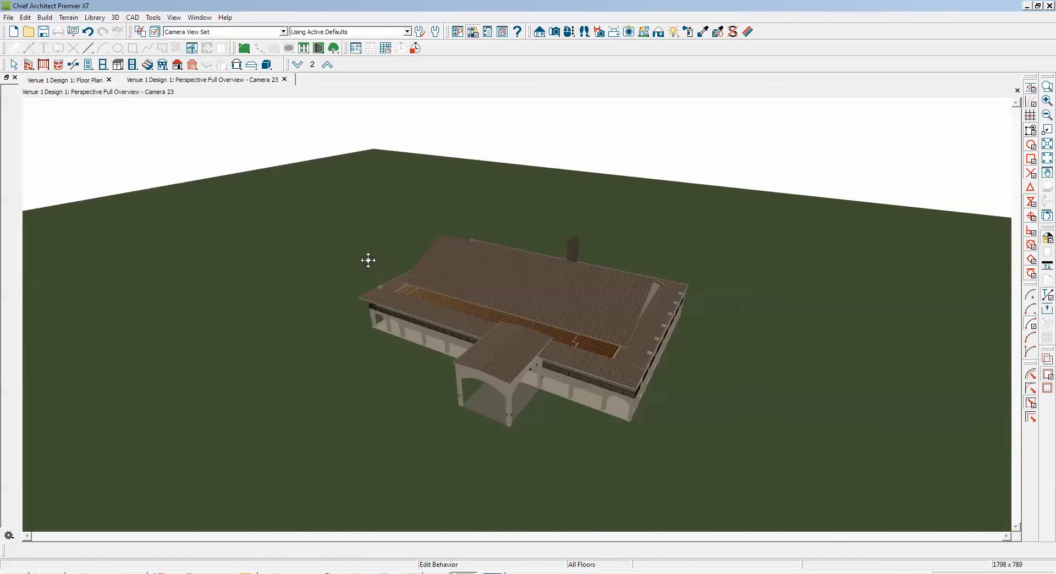
drag(506, 351, 451, 375)
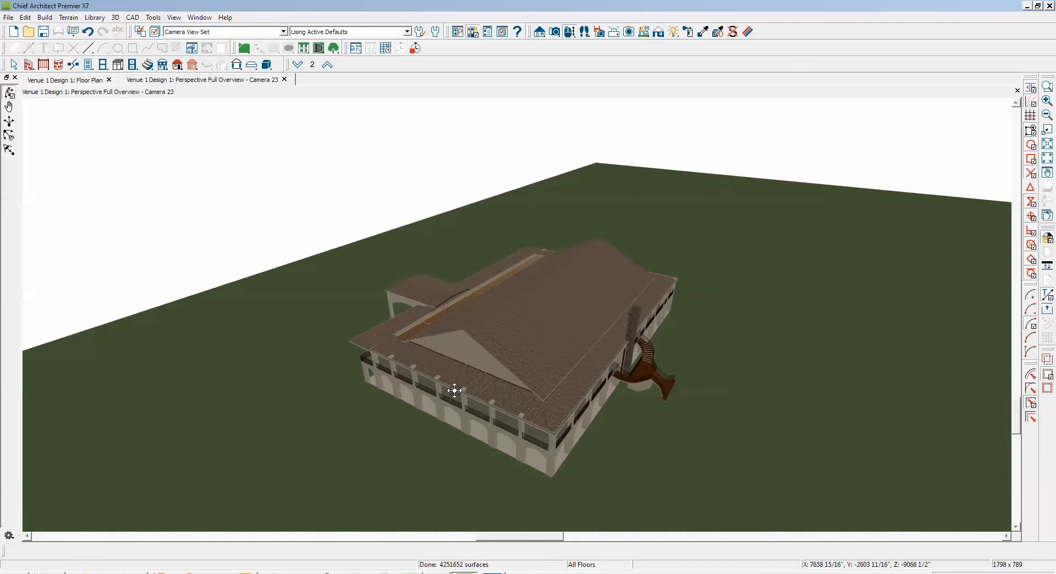
drag(545, 423, 573, 305)
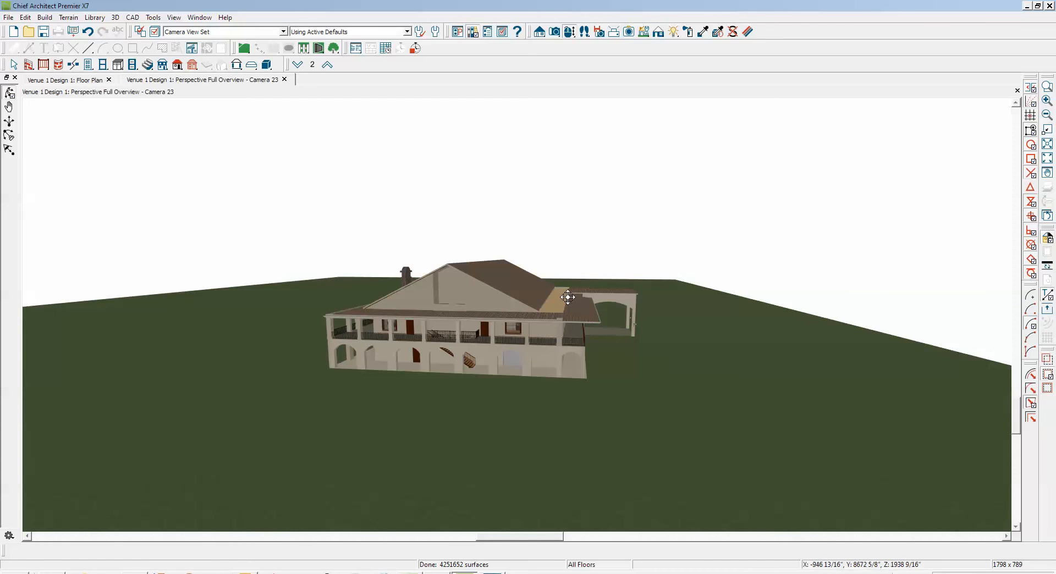
drag(417, 342, 677, 327)
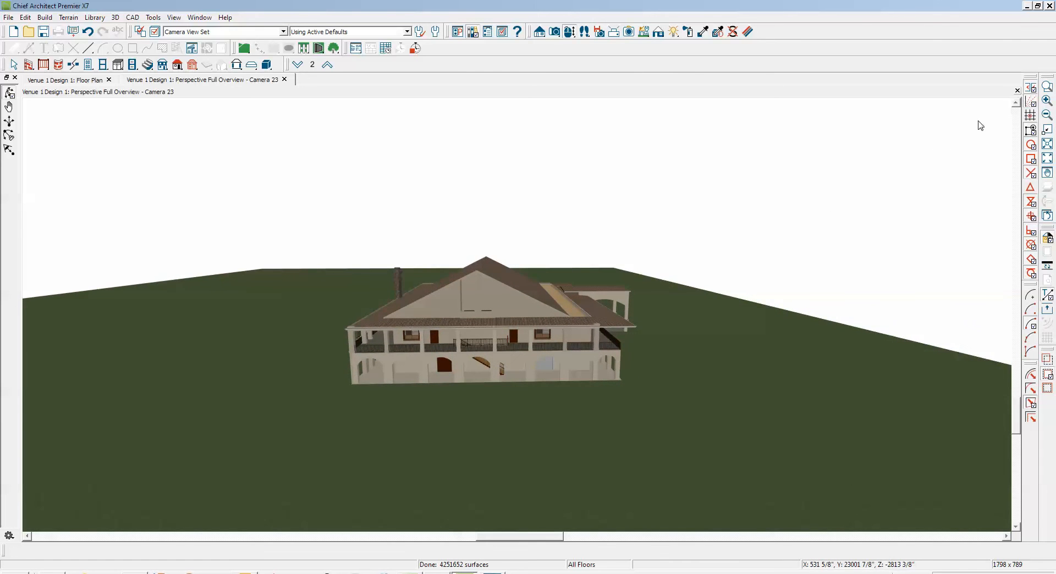
click(1017, 90)
Display the reference floor plan together with the current floor 2 plan
scroll(670, 224, up, 5)
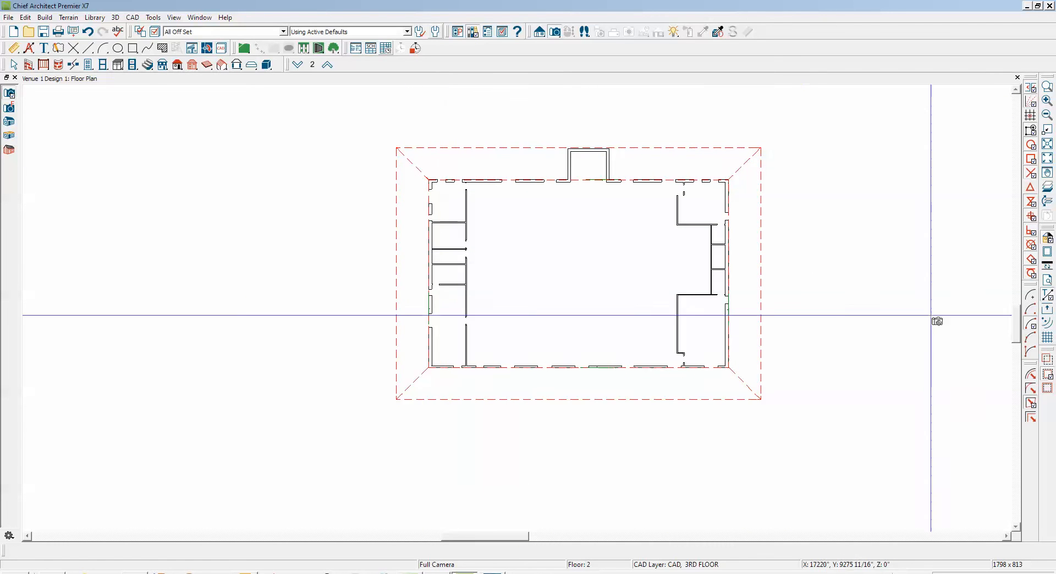
click(1050, 189)
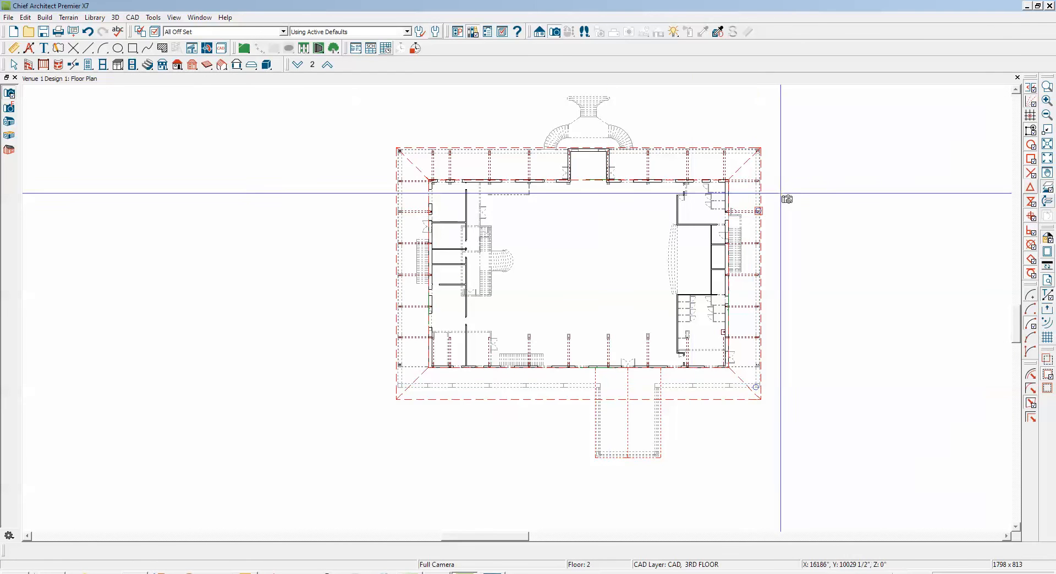
View the lower roof area with the Default Set layer set and restore the All Off Set layer set
click(283, 31)
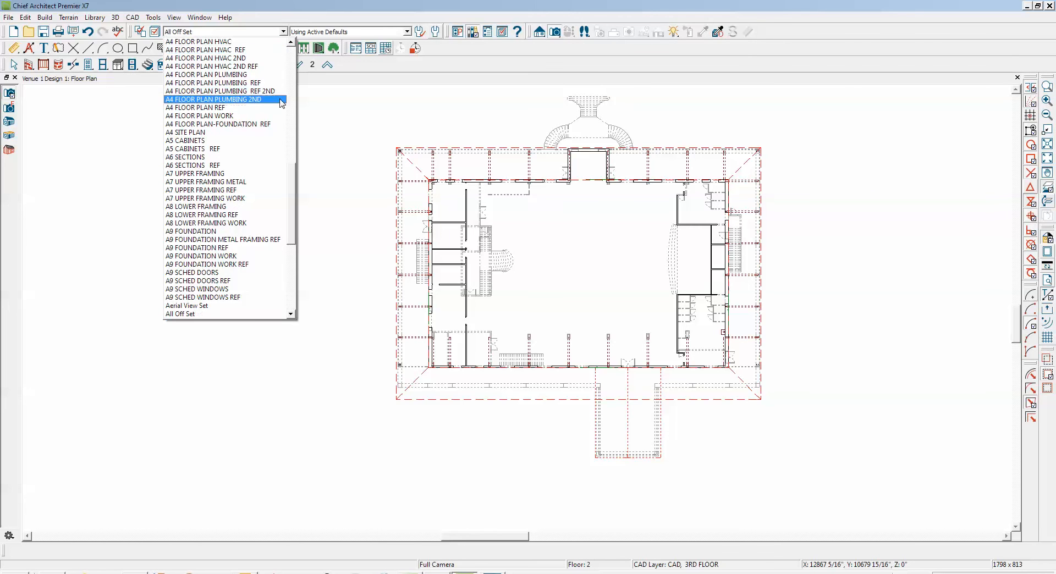
drag(294, 206, 294, 86)
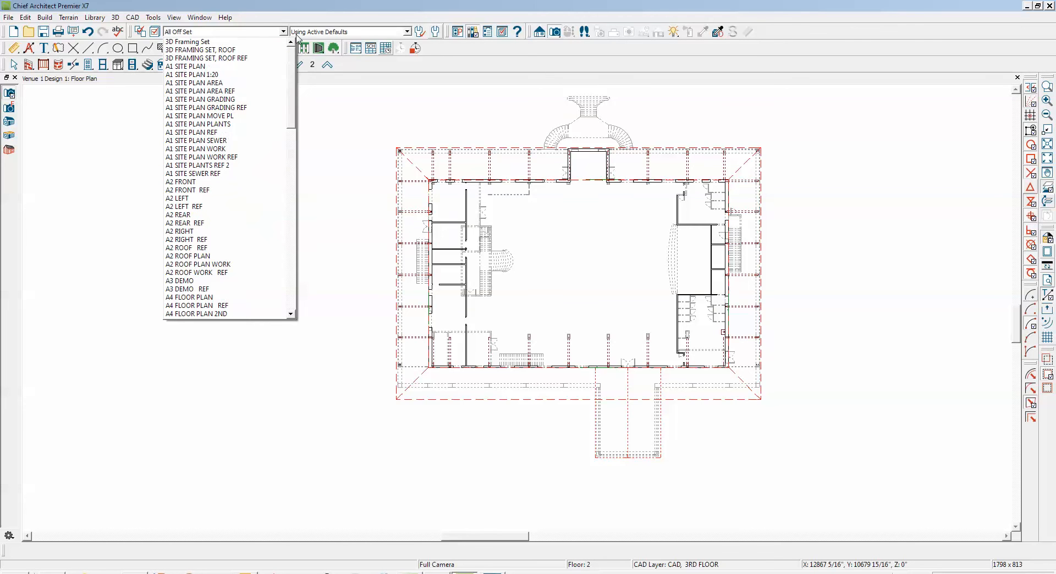
drag(296, 43, 310, 268)
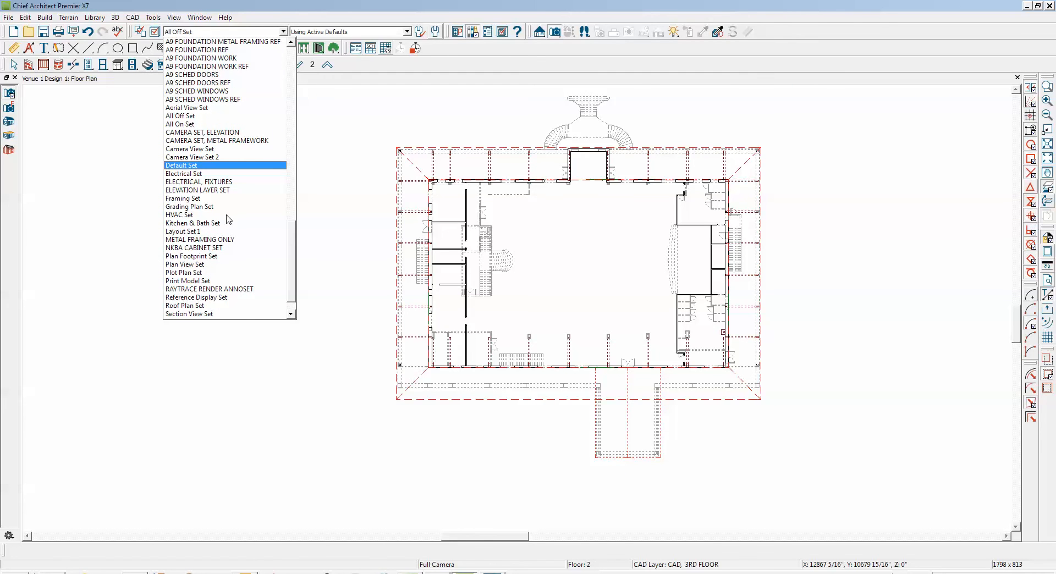
click(216, 165)
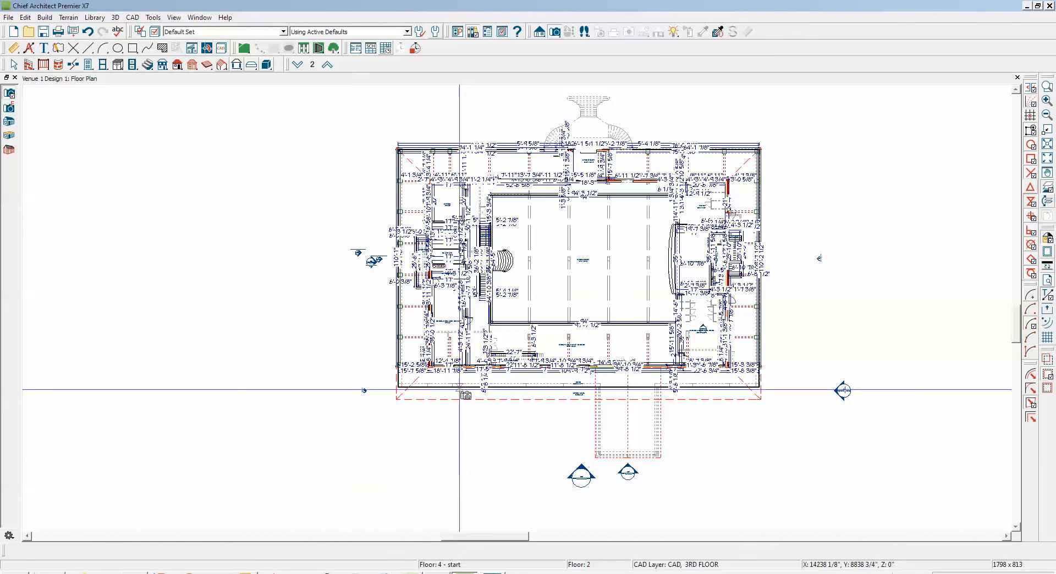
scroll(471, 405, up, 1)
scroll(484, 409, up, 3)
scroll(495, 413, up, 2)
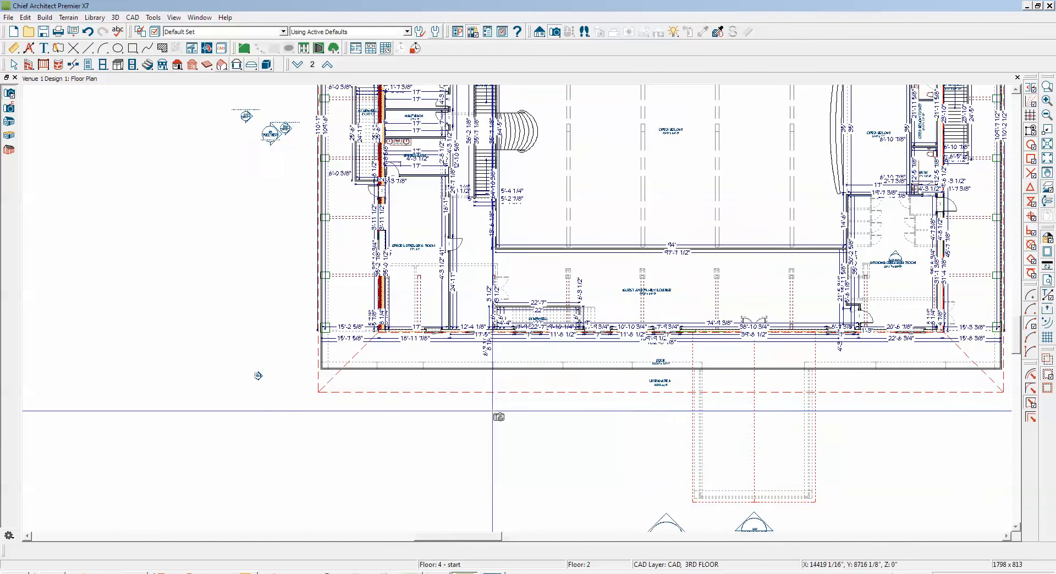
click(570, 365)
key(Escape)
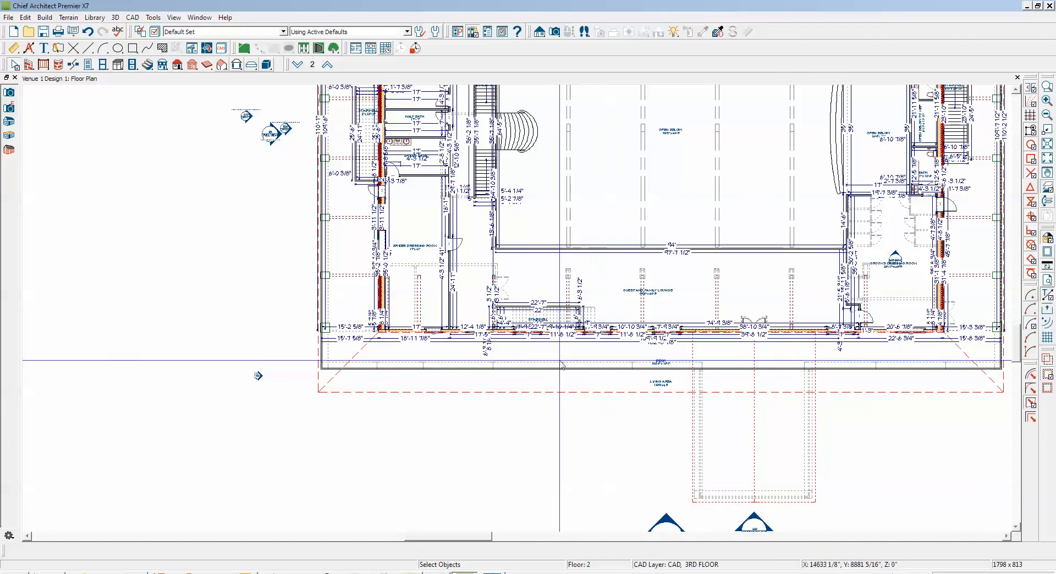
click(283, 31)
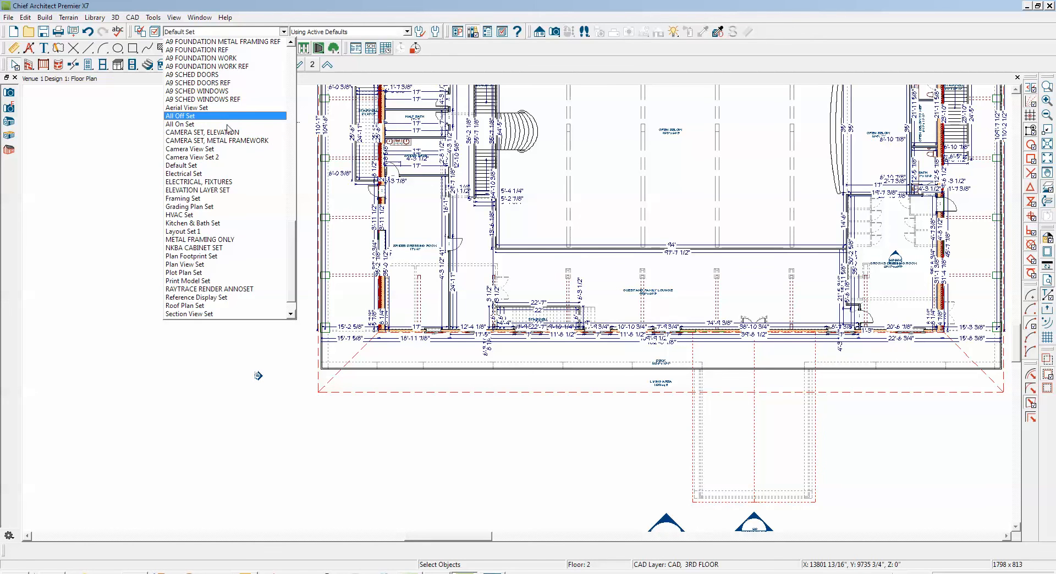
click(228, 116)
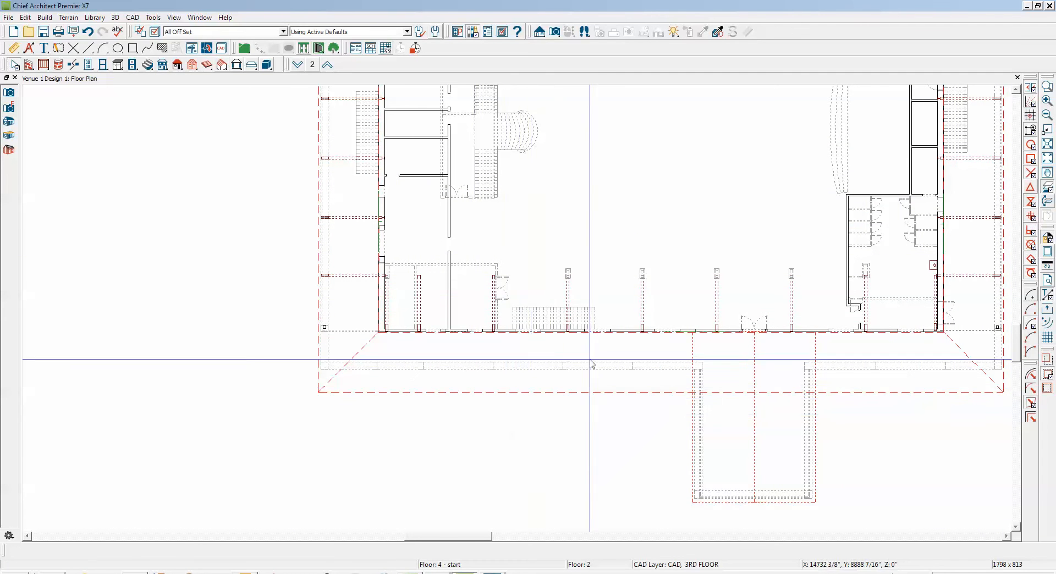
Compare the lower roof plane's outer edge with the outer wall of the reference floor, with the reference display off and on
scroll(592, 363, up, 5)
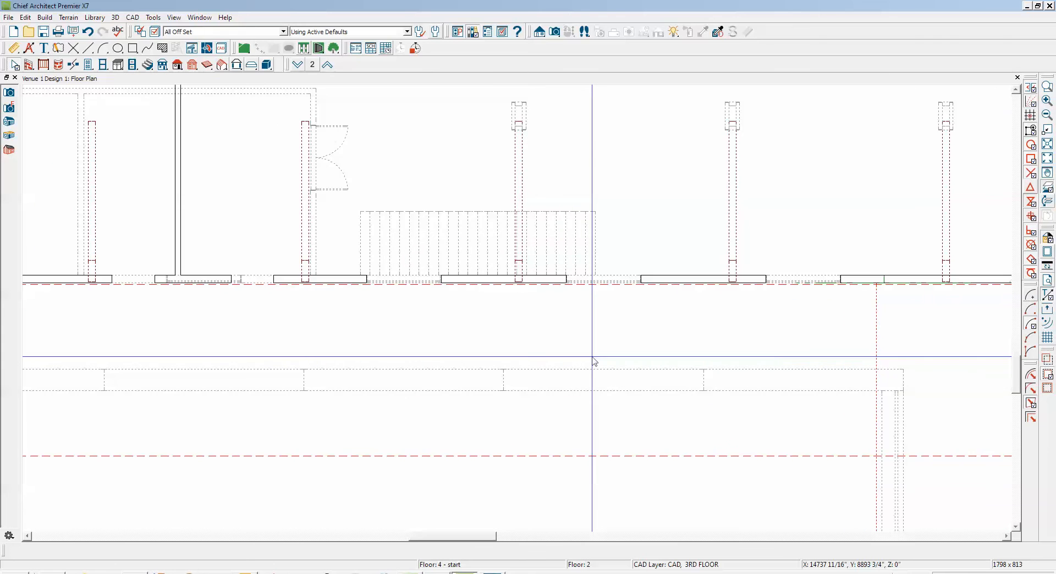
scroll(594, 362, down, 4)
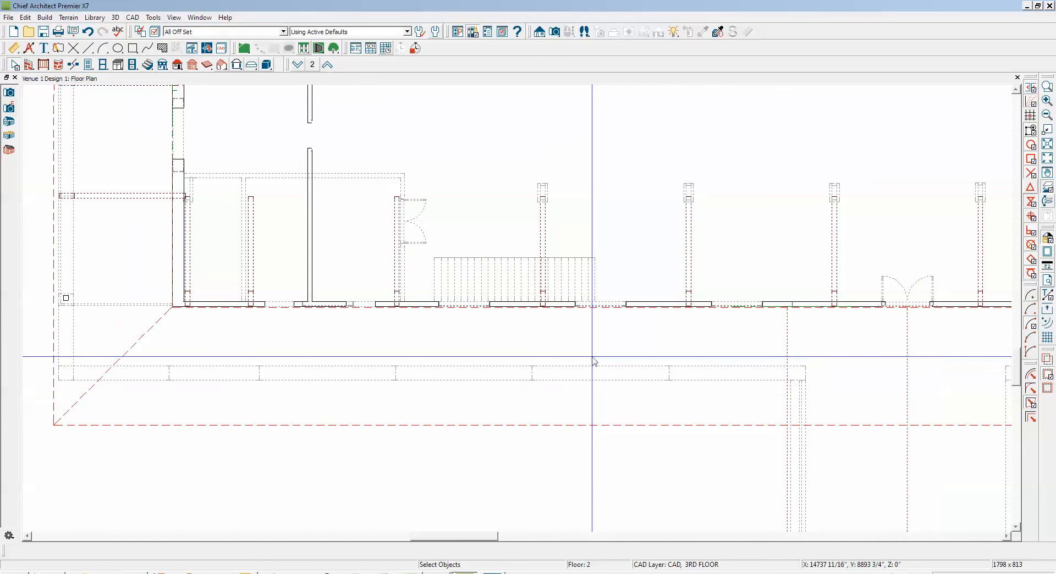
scroll(703, 435, down, 2)
scroll(703, 434, down, 1)
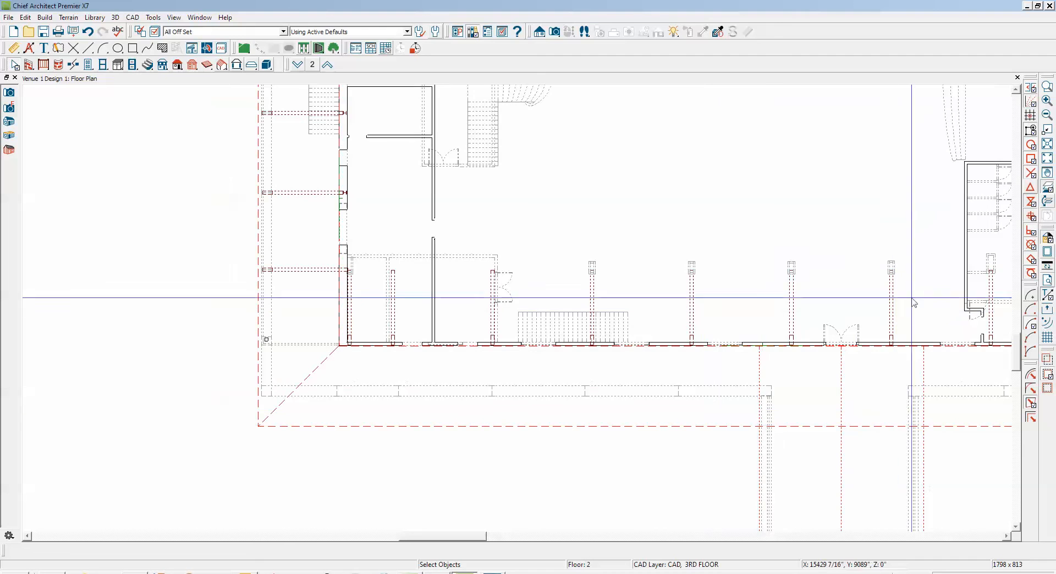
click(1048, 192)
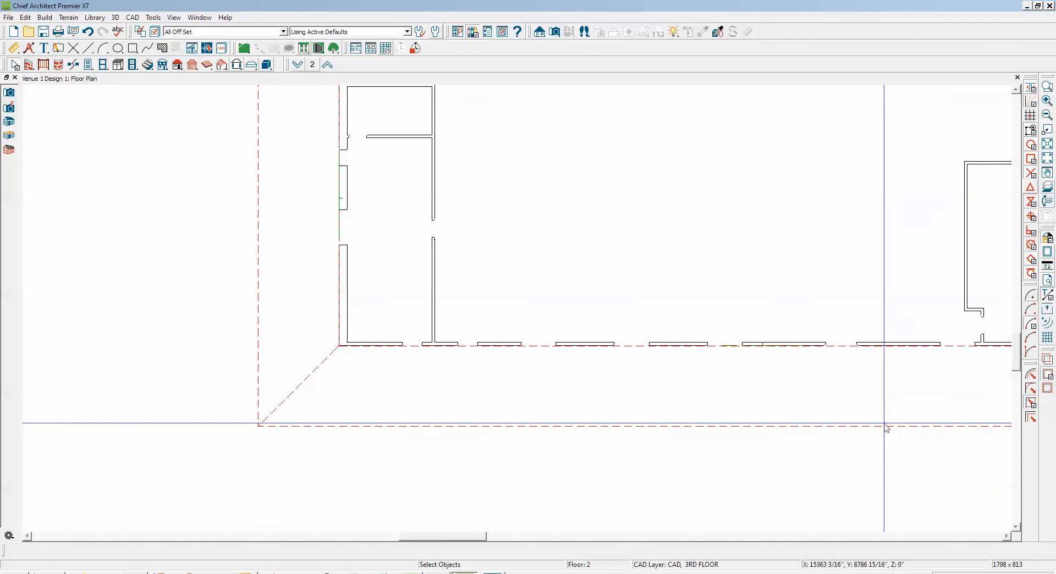
click(1047, 187)
scroll(782, 379, up, 3)
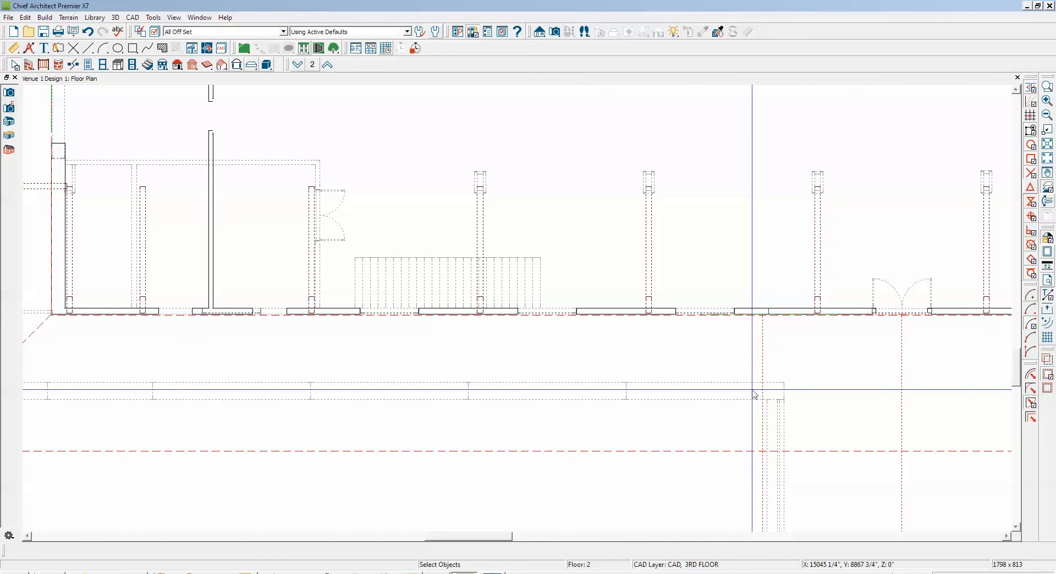
scroll(754, 391, down, 3)
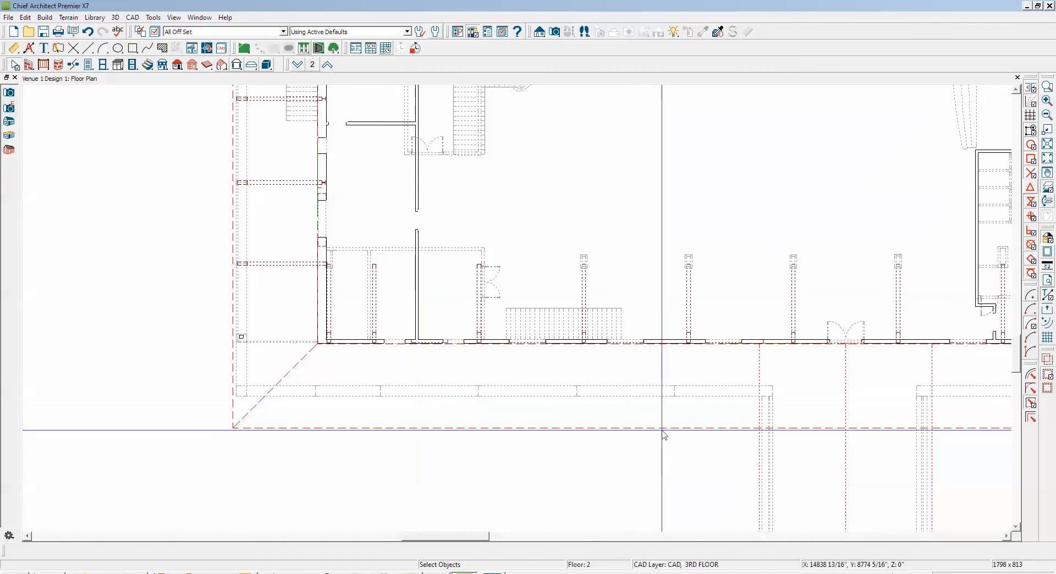
Move the lower roof plane inward toward the building by about 4'-7 3/4"
click(695, 429)
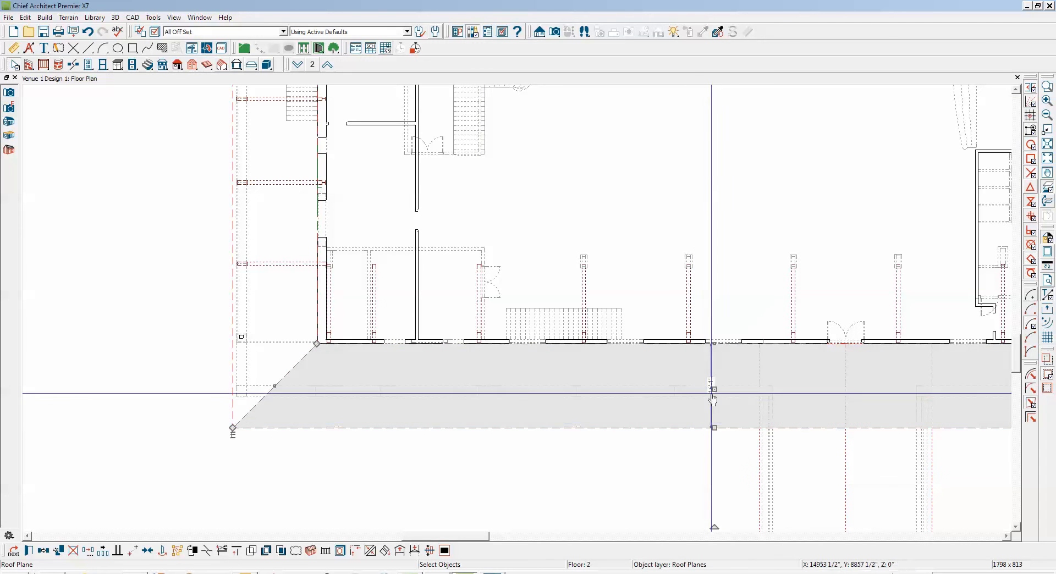
drag(713, 387, 714, 364)
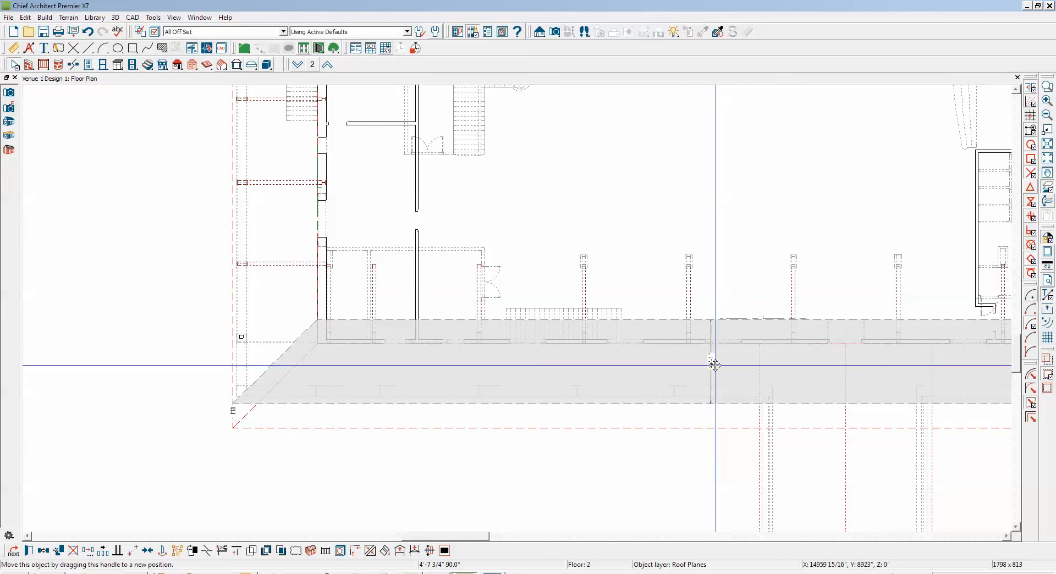
drag(715, 364, 715, 363)
Measure the distance from the reference floor's outer left wall line to the left-side roof plane's outer edge
click(1046, 88)
drag(204, 283, 262, 324)
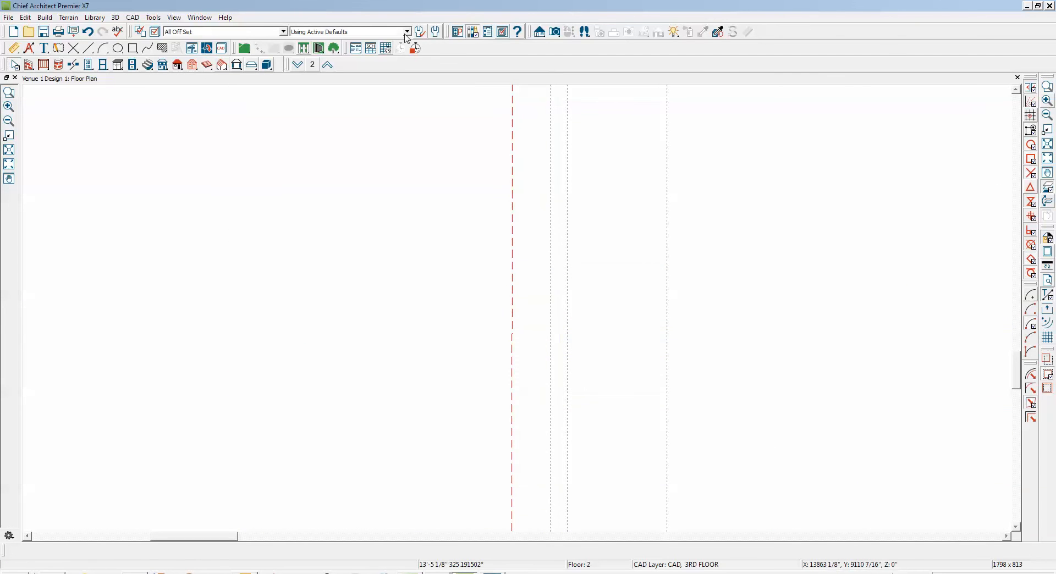
click(15, 51)
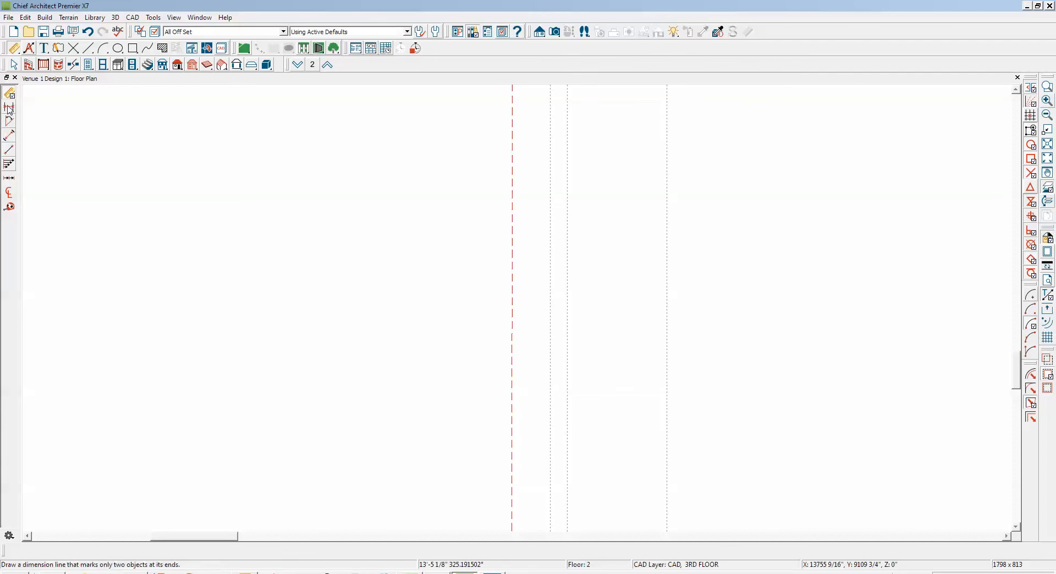
click(9, 207)
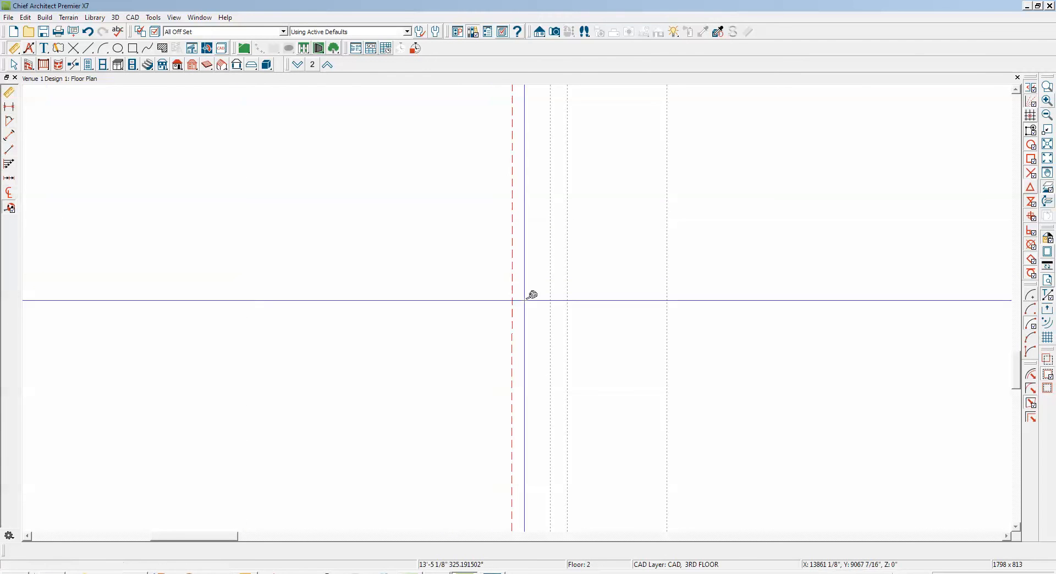
mouse_move(550, 303)
mouse_down()
mouse_move(511, 303)
mouse_move(512, 286)
mouse_move(513, 304)
mouse_up()
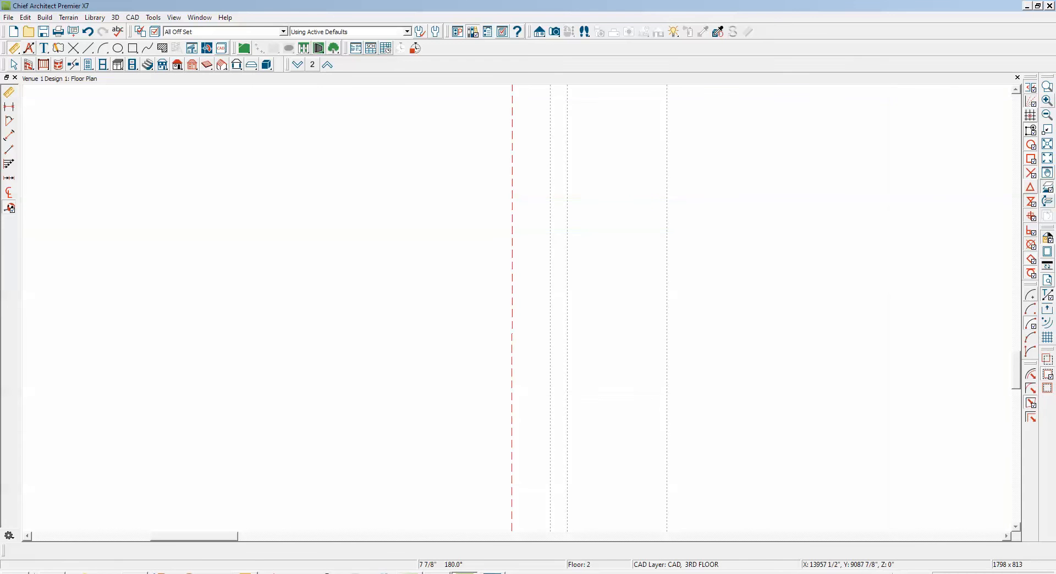
click(1045, 131)
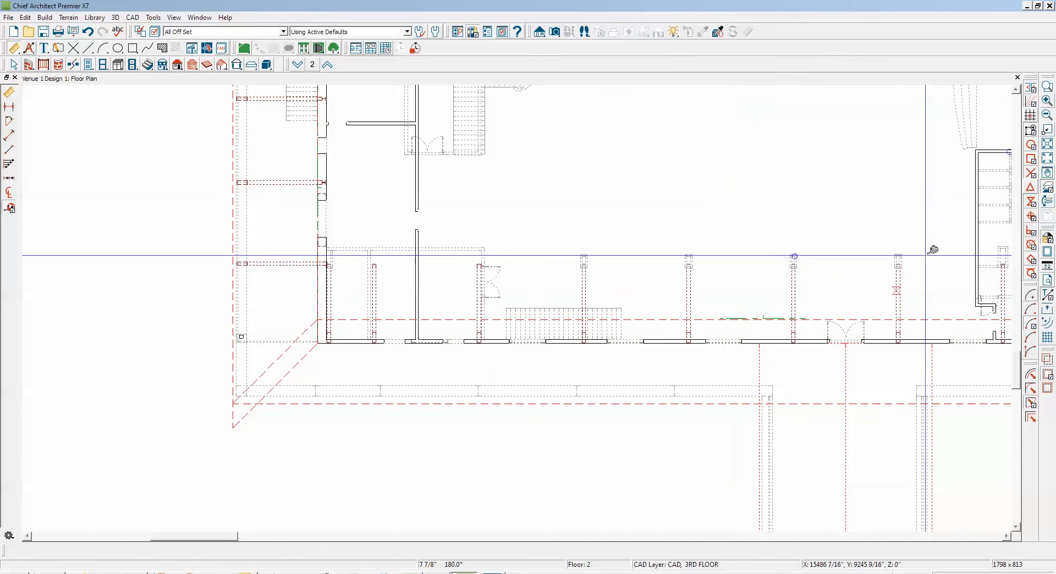
Dimension the gap between the reference floor's lower outer wall line and the lower roof plane's outer edge, displaying the "DIMENSIONS, 2ND FLOOR" layer
click(1047, 86)
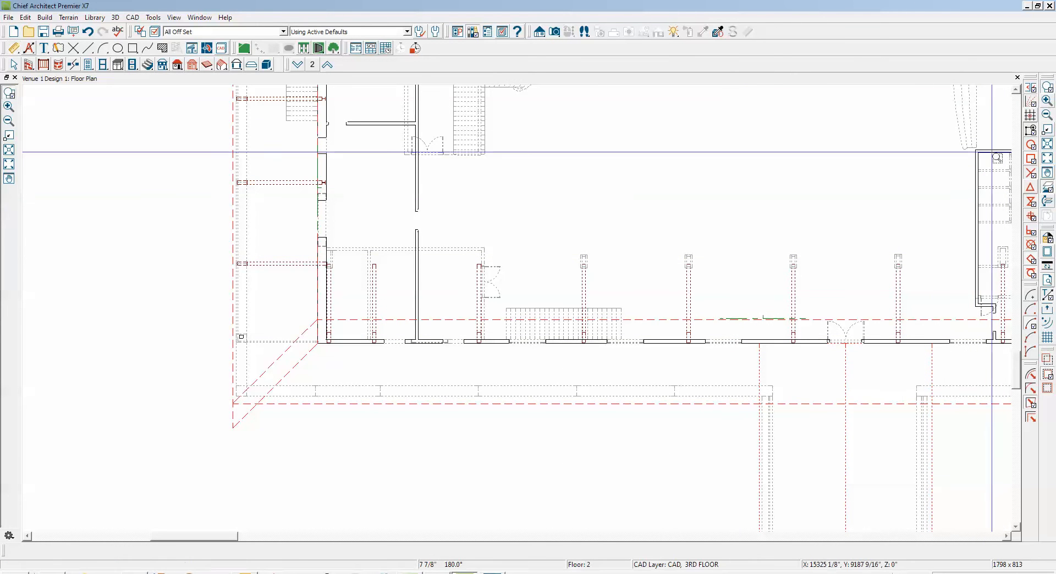
drag(605, 385, 655, 413)
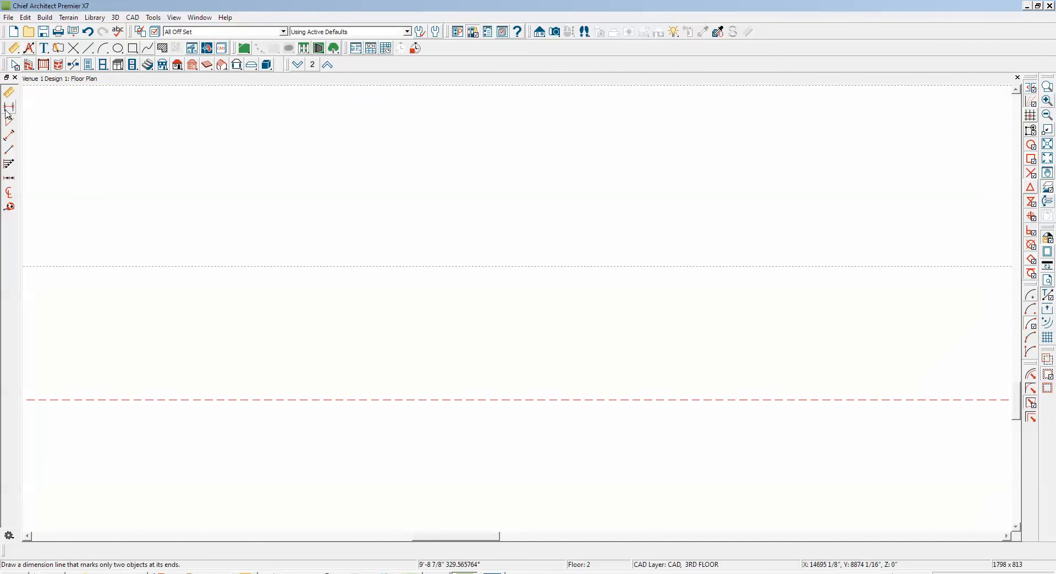
click(11, 150)
drag(637, 266, 637, 400)
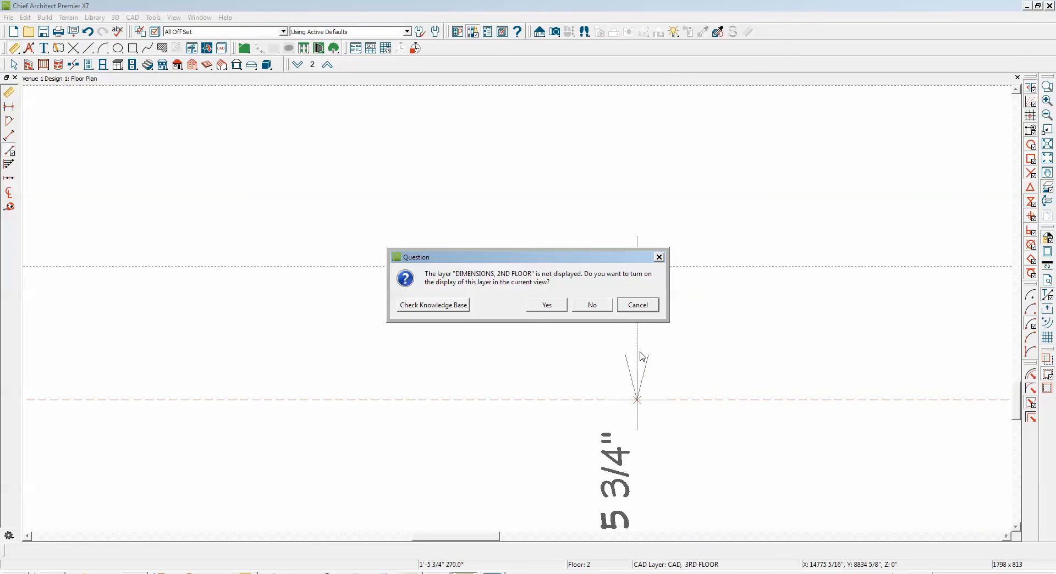
click(547, 306)
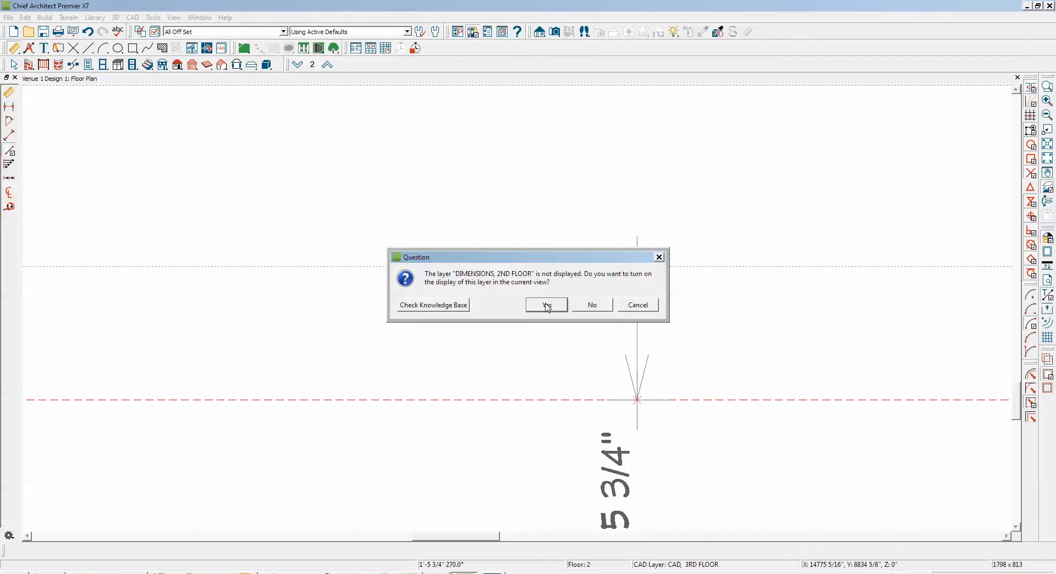
scroll(546, 304, down, 4)
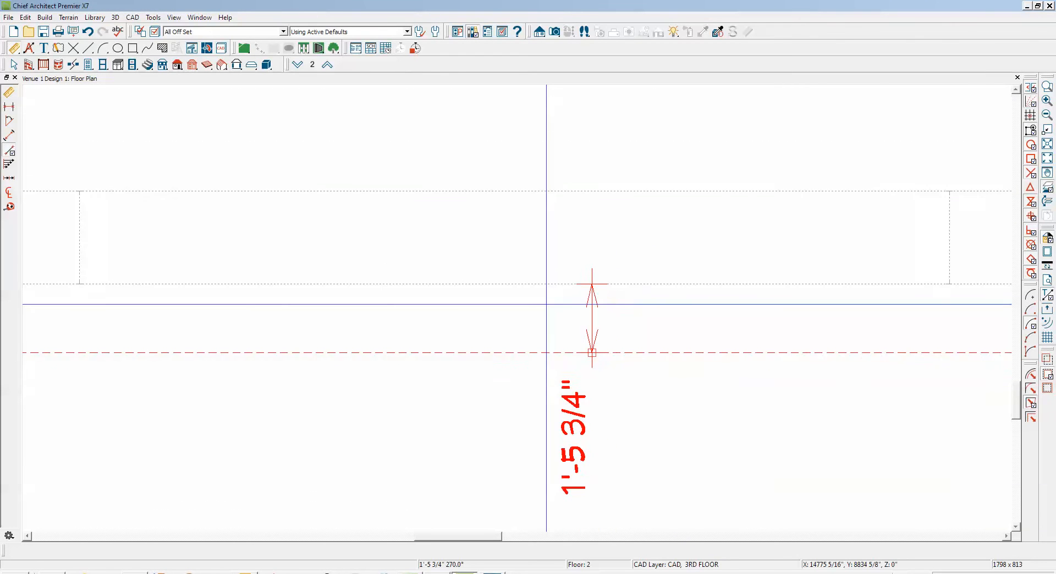
key(space)
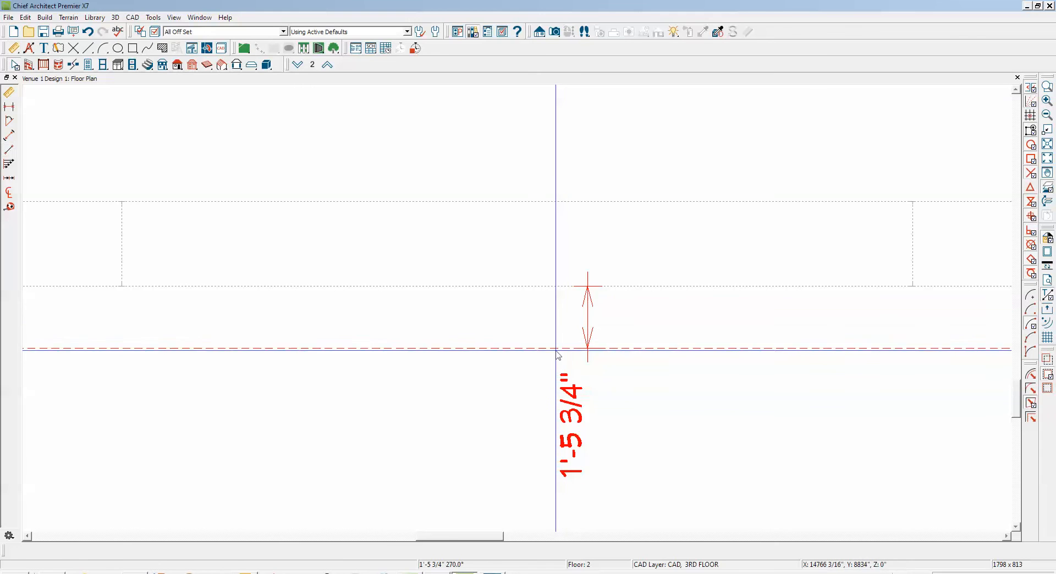
Move the whole lower roof plane so its outer edge lies 7 7/8" beyond the reference floor's outer wall line
click(556, 352)
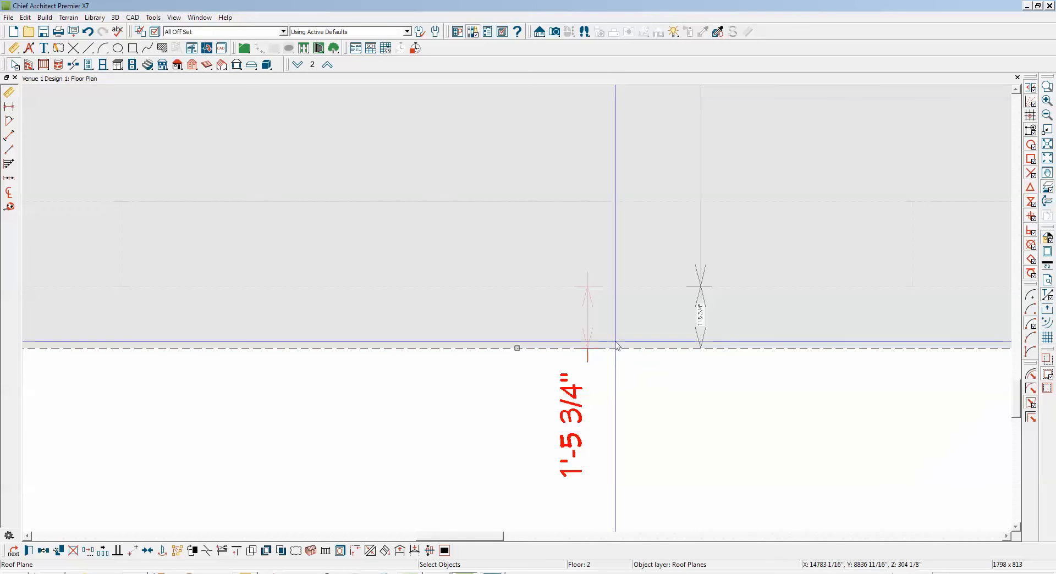
click(700, 319)
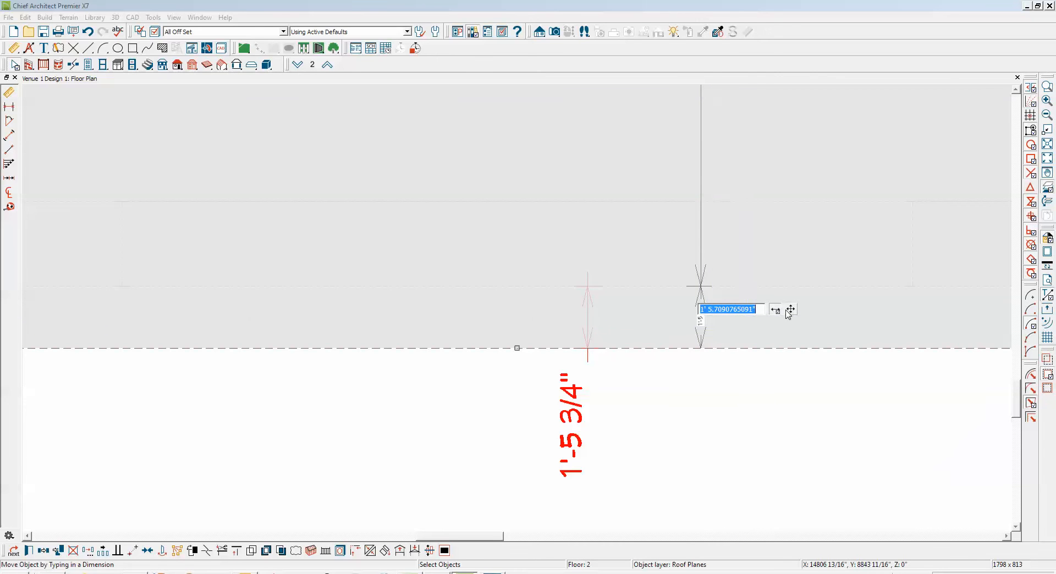
text(7 7)
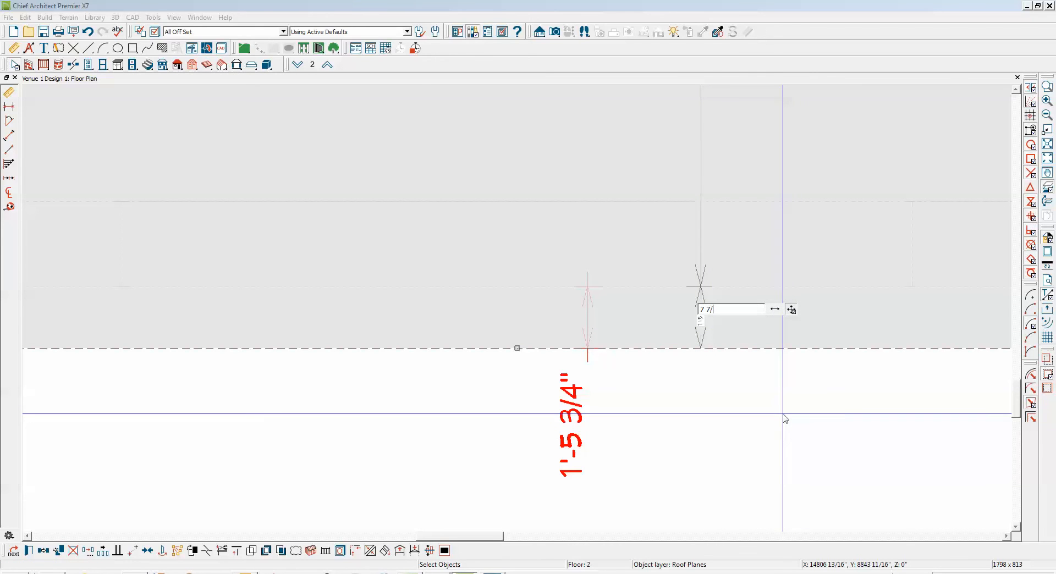
text(/8)
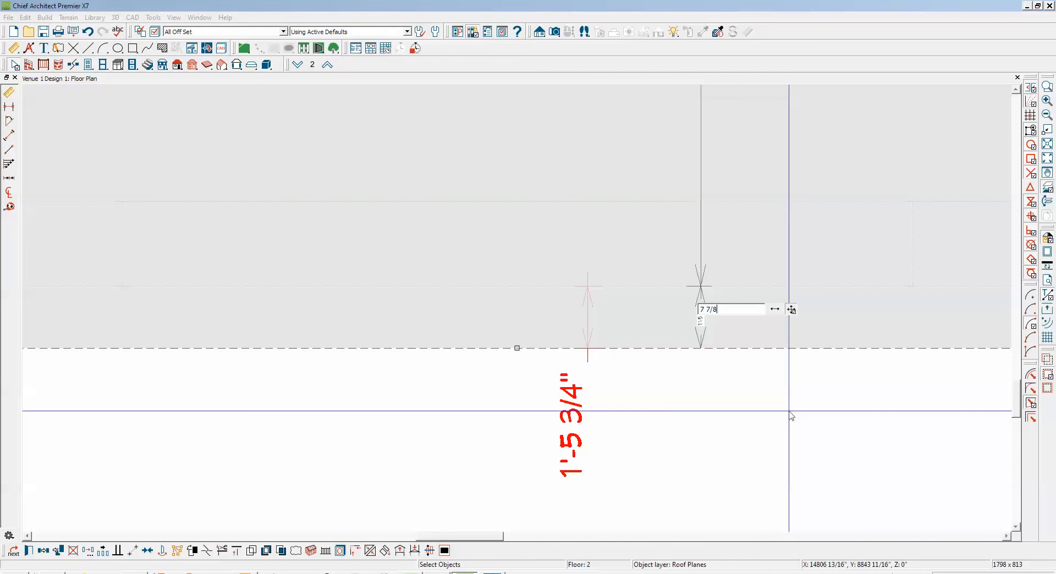
key(Return)
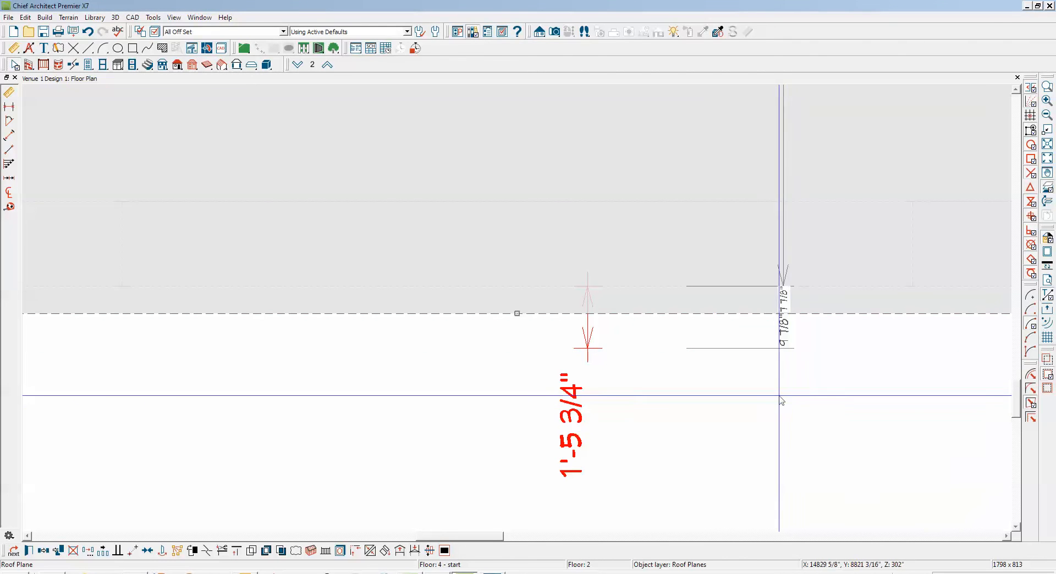
Join the left-side roof plane's angled edge to the lower roof plane's hip edge at the plan's lower-left corner
scroll(807, 332, down, 5)
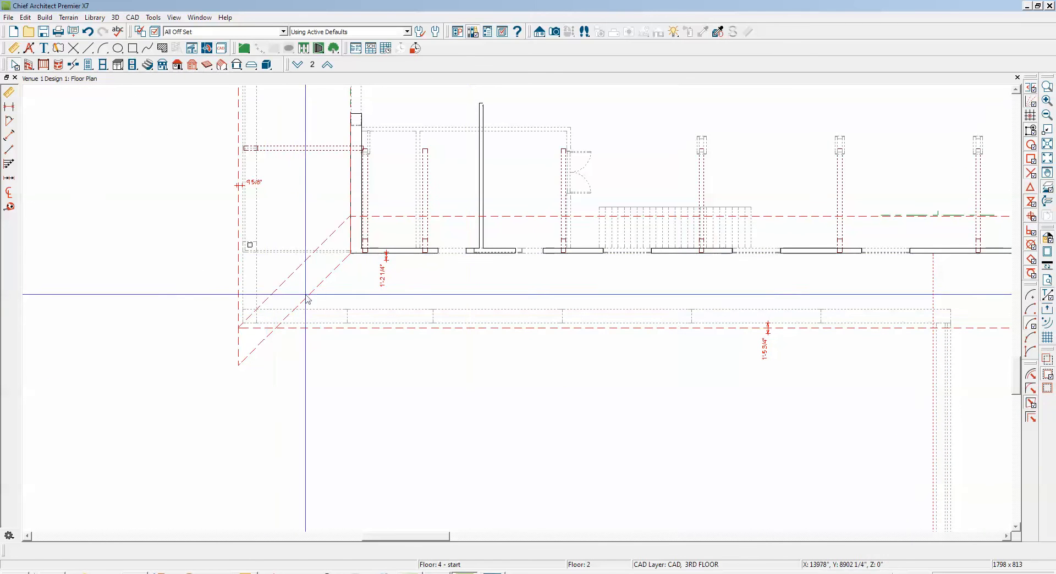
right_click(324, 286)
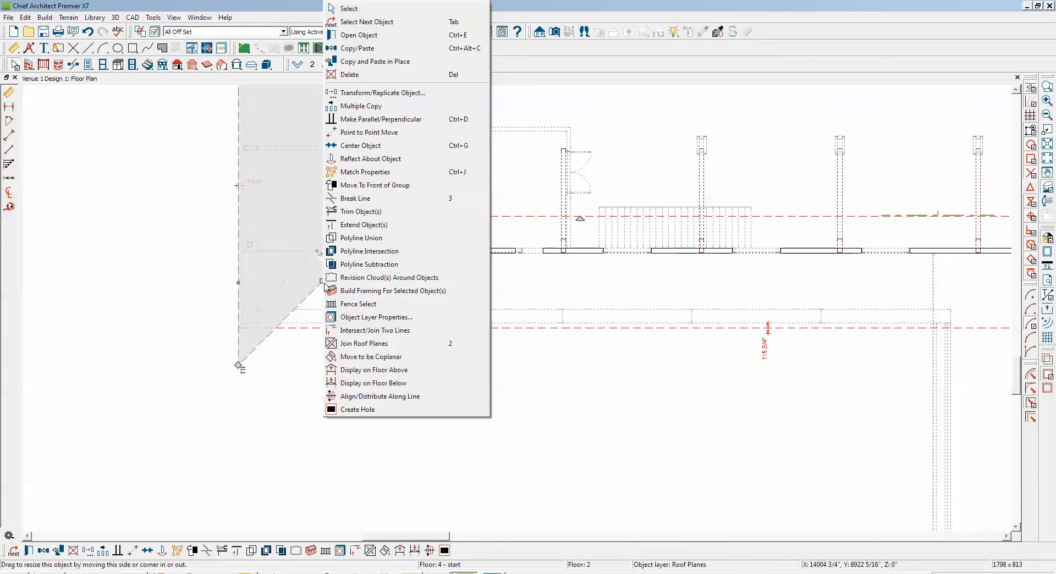
click(344, 342)
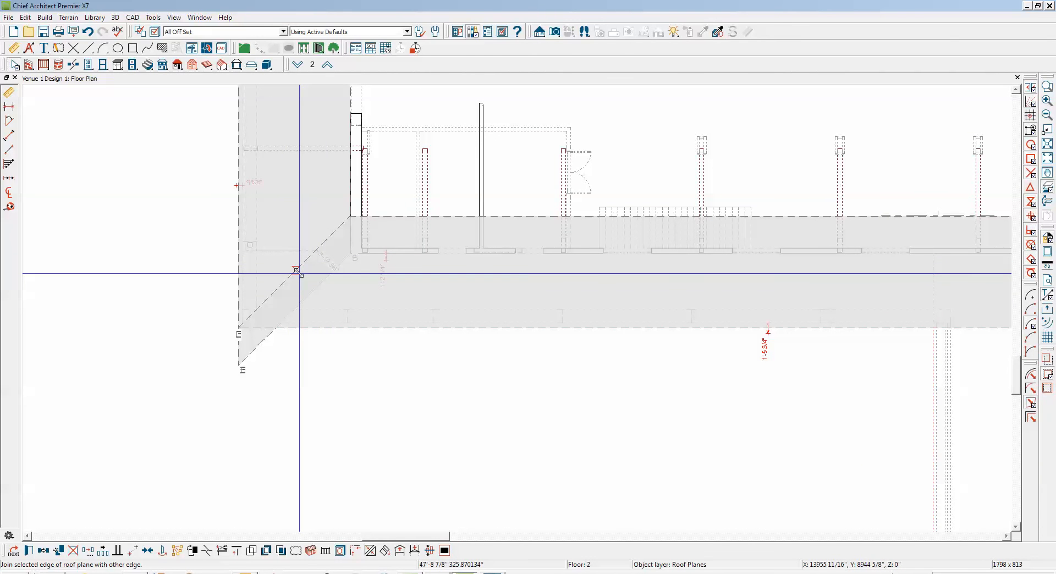
click(296, 271)
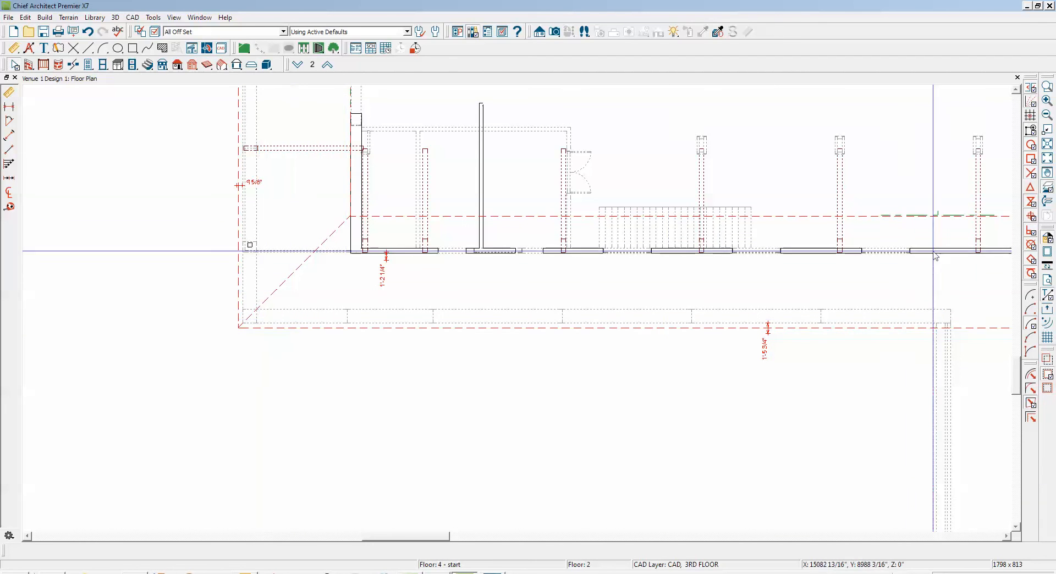
Join the right-side roof plane's angled edge to the lower roof plane's hip edge at the plan's lower-right corner
click(1048, 159)
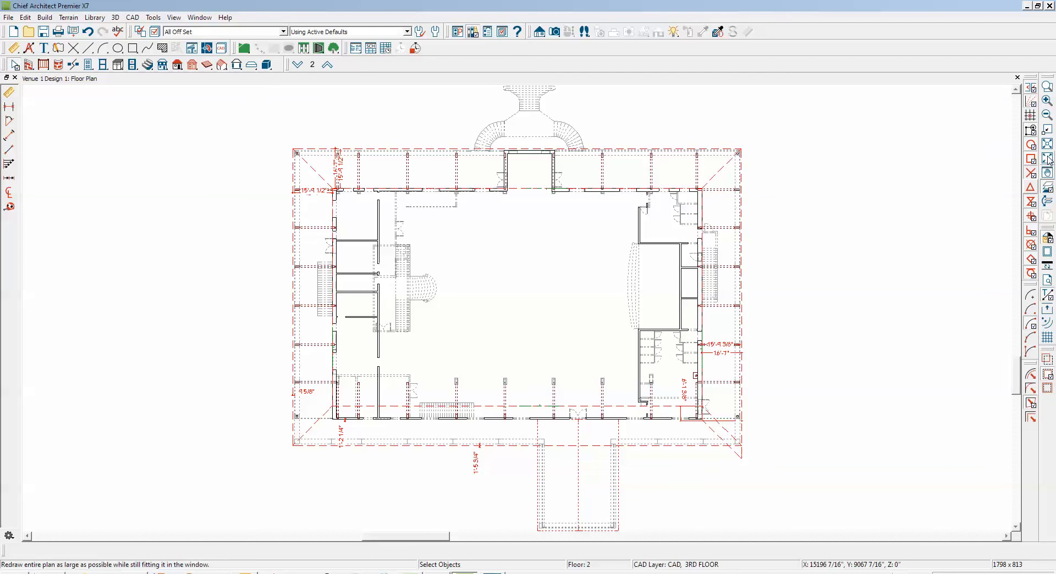
click(1048, 88)
drag(665, 400, 715, 435)
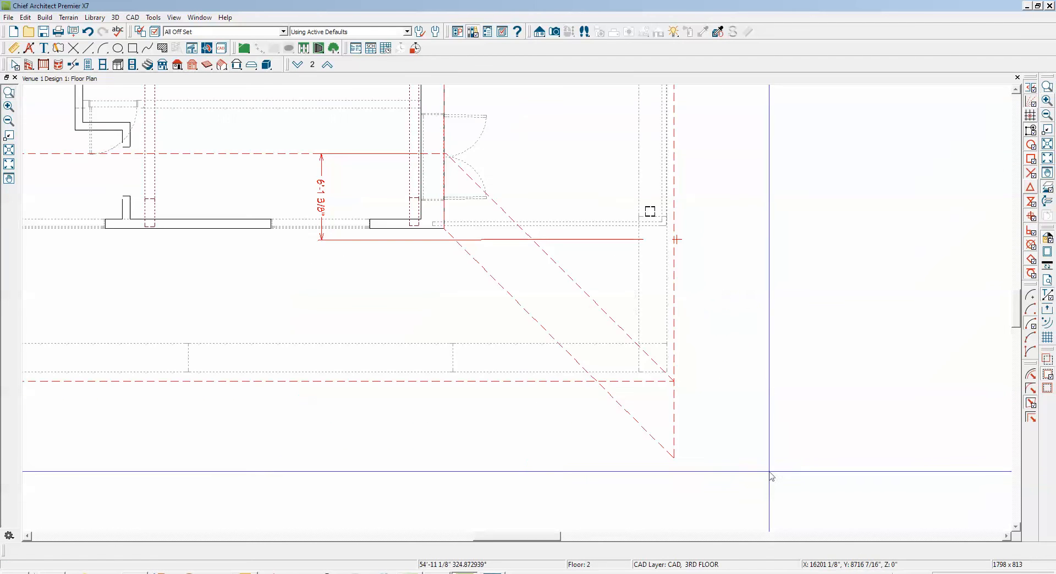
right_click(530, 308)
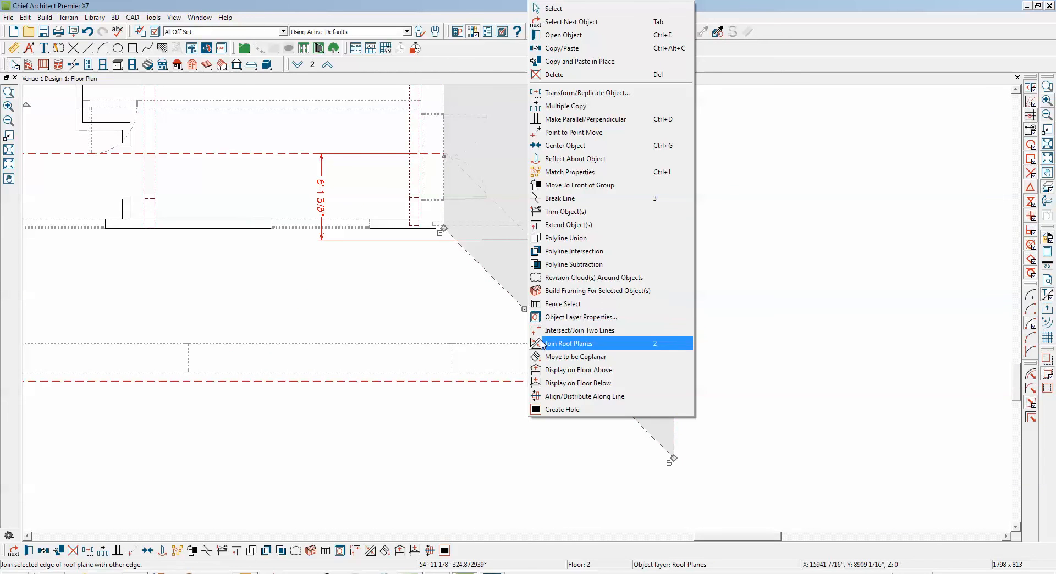
click(544, 344)
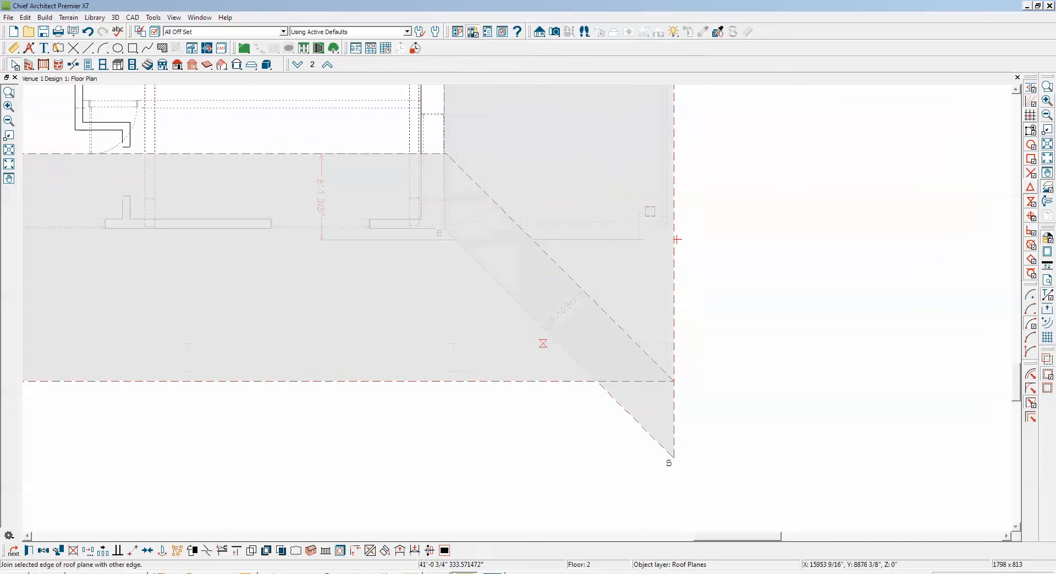
click(584, 291)
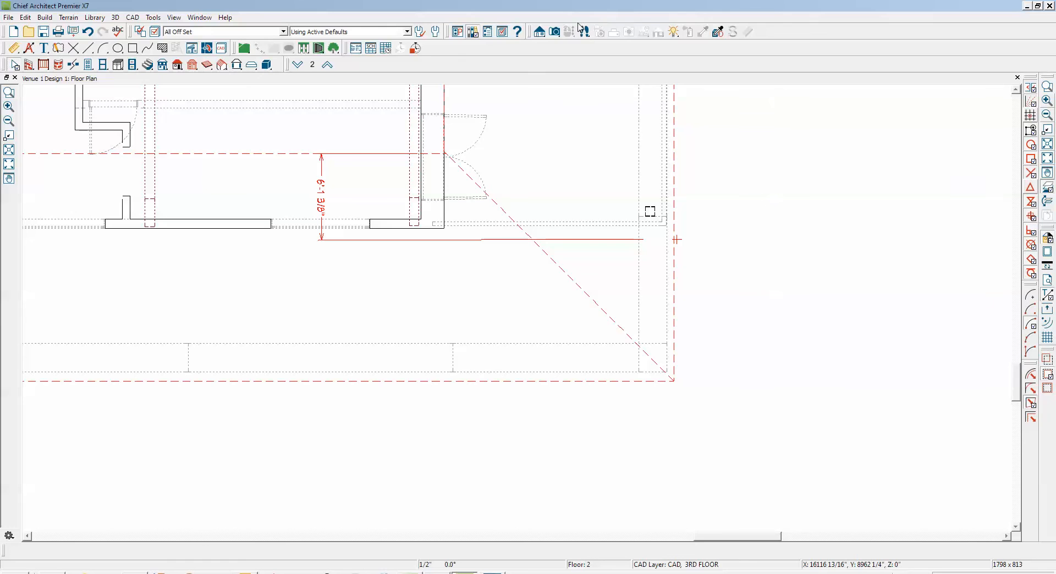
Create a Perspective Full Overview and examine how the upper roof planes meet the lower roof planes on the entrance side and at the gable ends
click(554, 31)
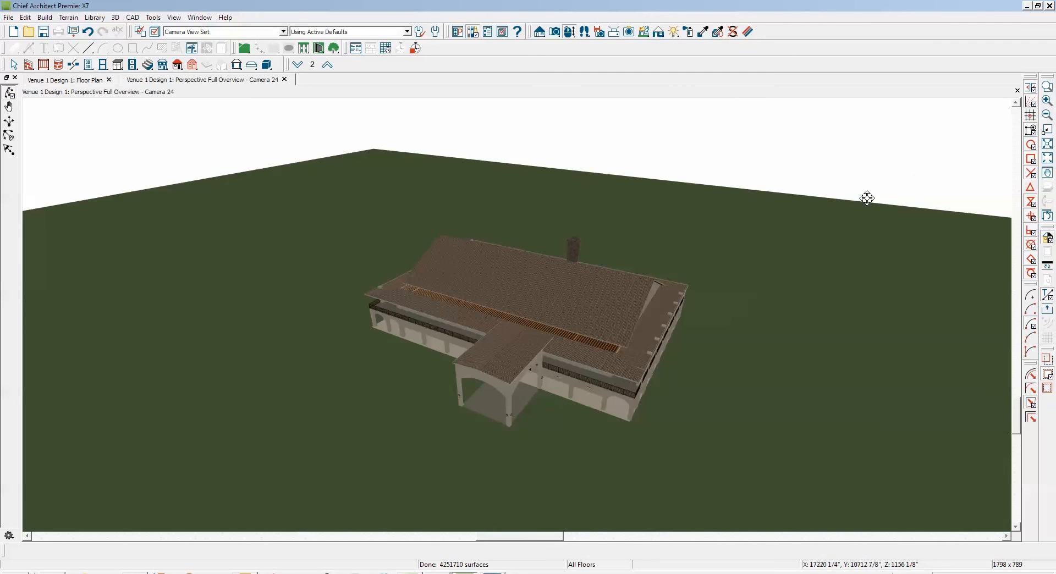
drag(562, 337, 482, 338)
scroll(504, 349, up, 4)
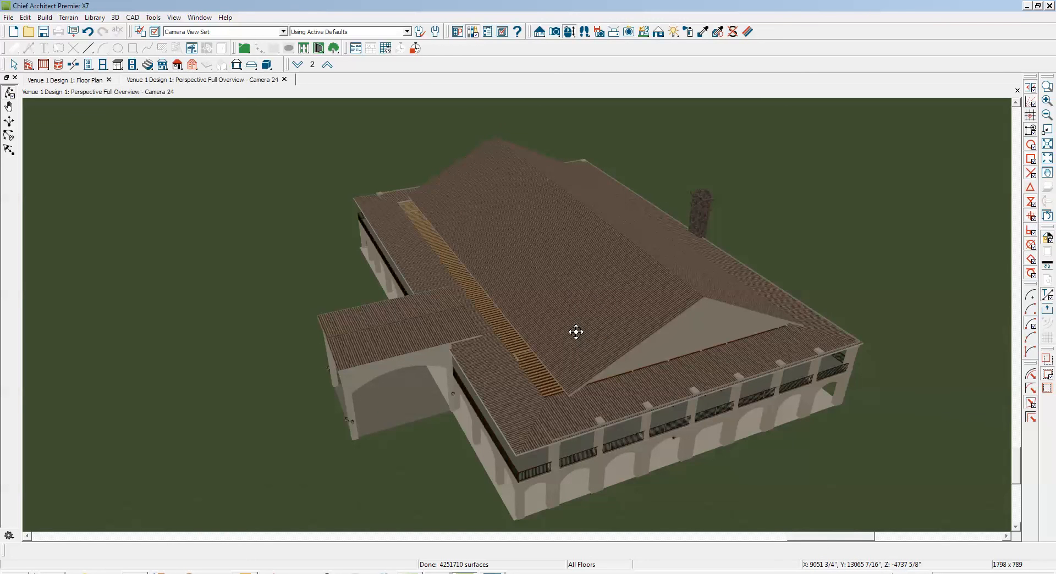
key(Escape)
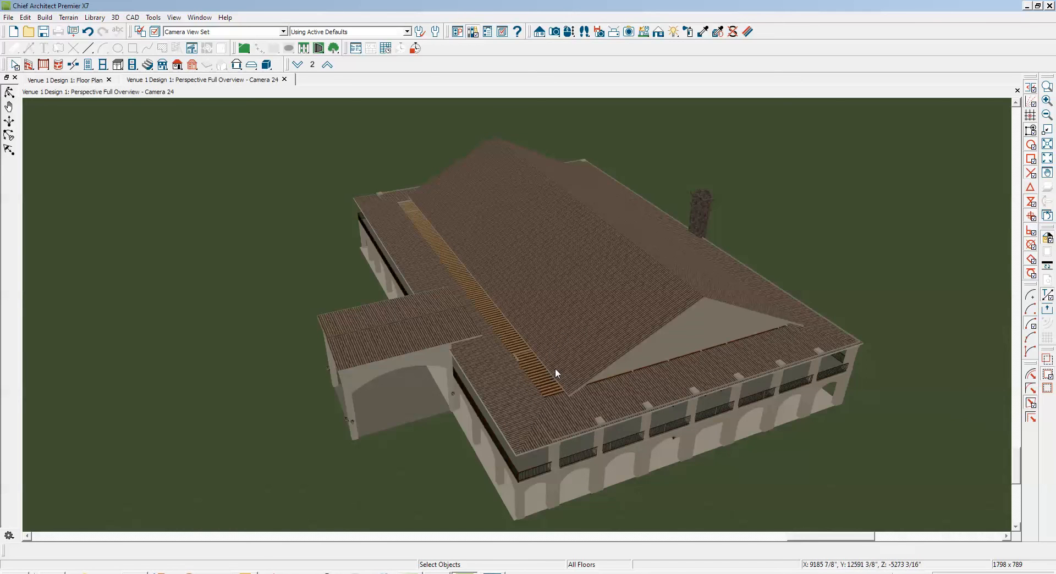
click(570, 361)
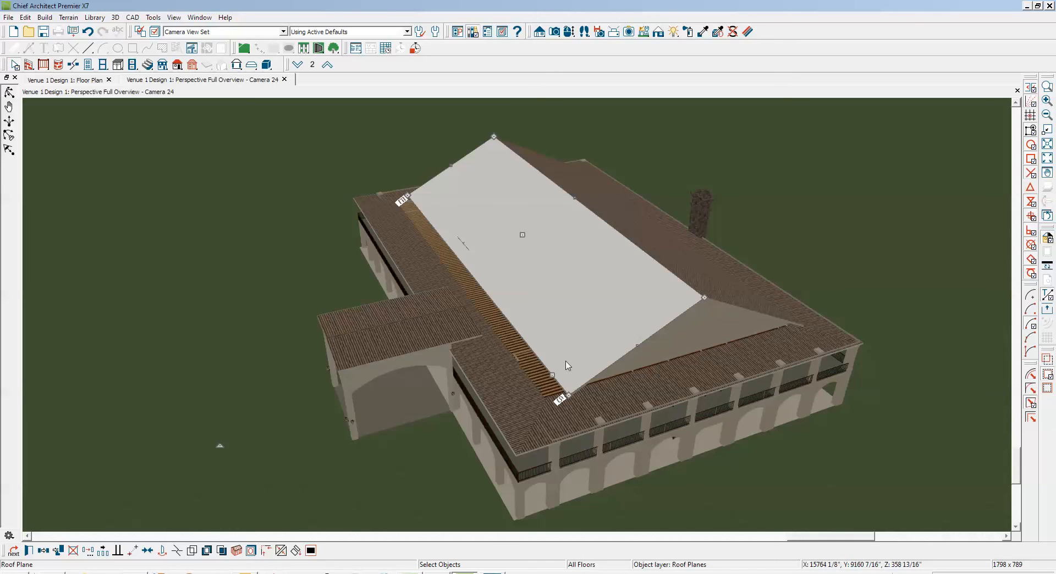
key(Escape)
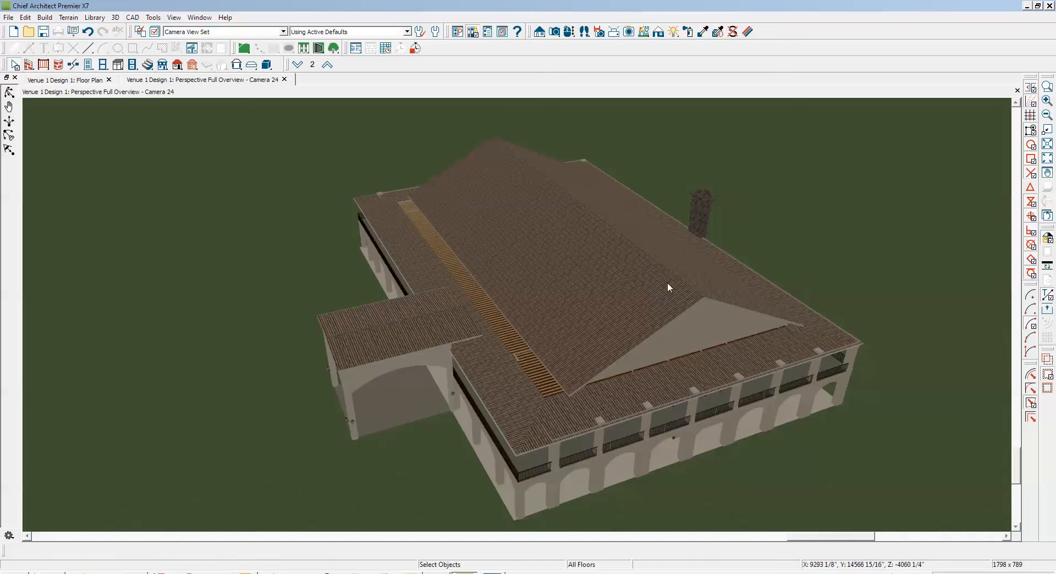
scroll(662, 275, down, 3)
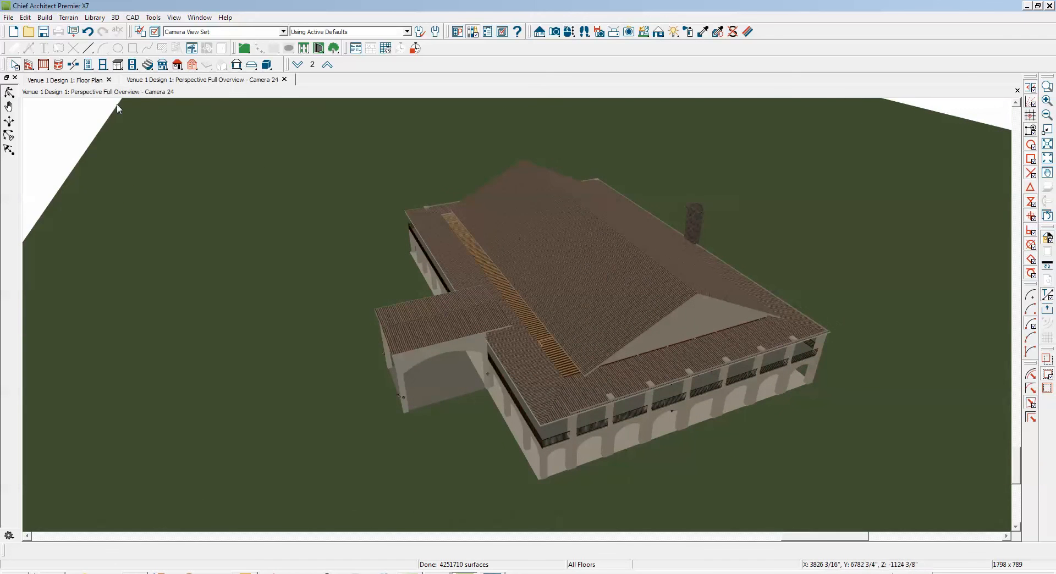
click(10, 93)
drag(359, 251, 663, 238)
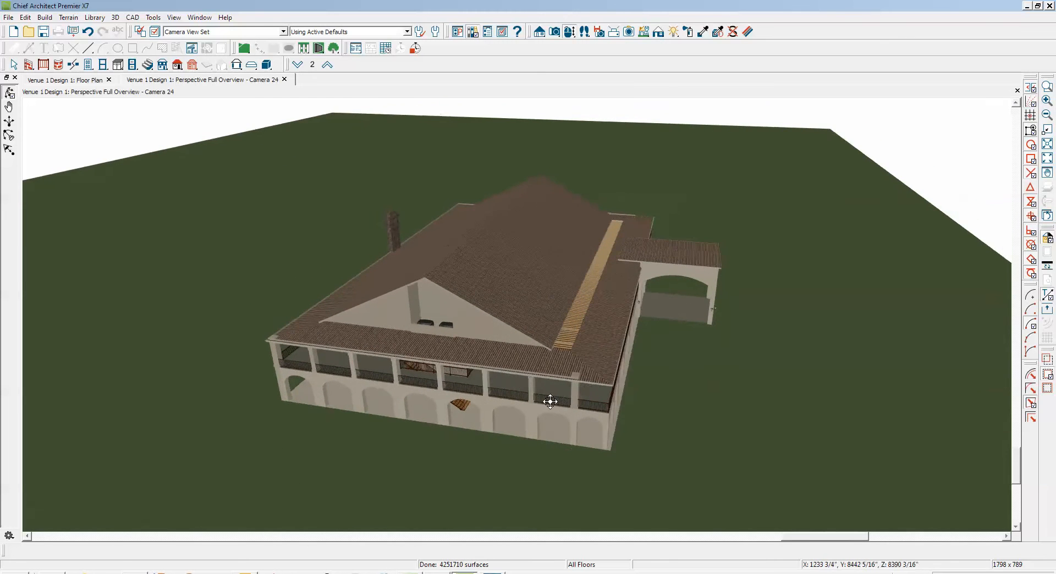
drag(602, 393, 364, 387)
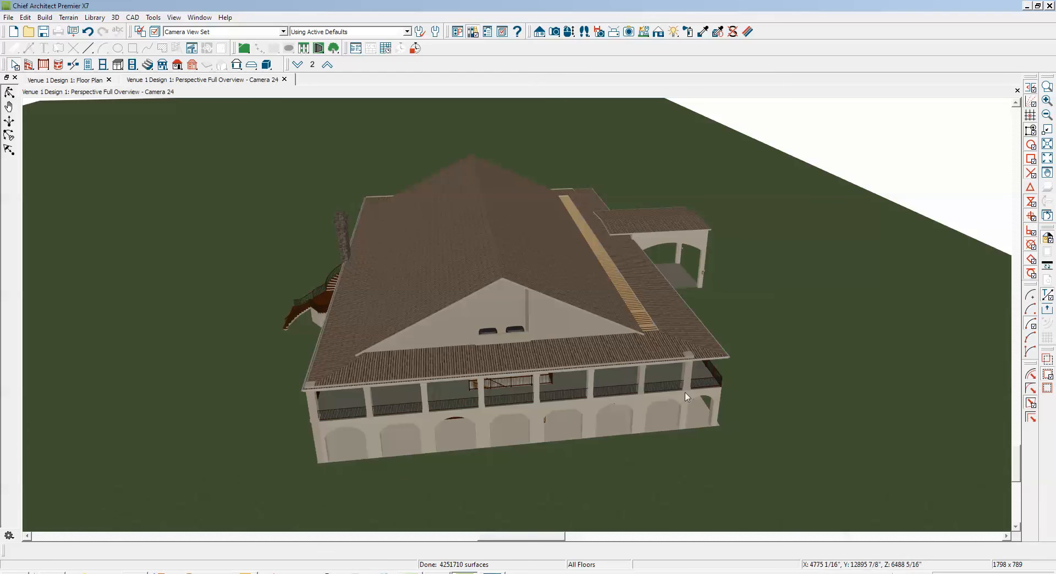